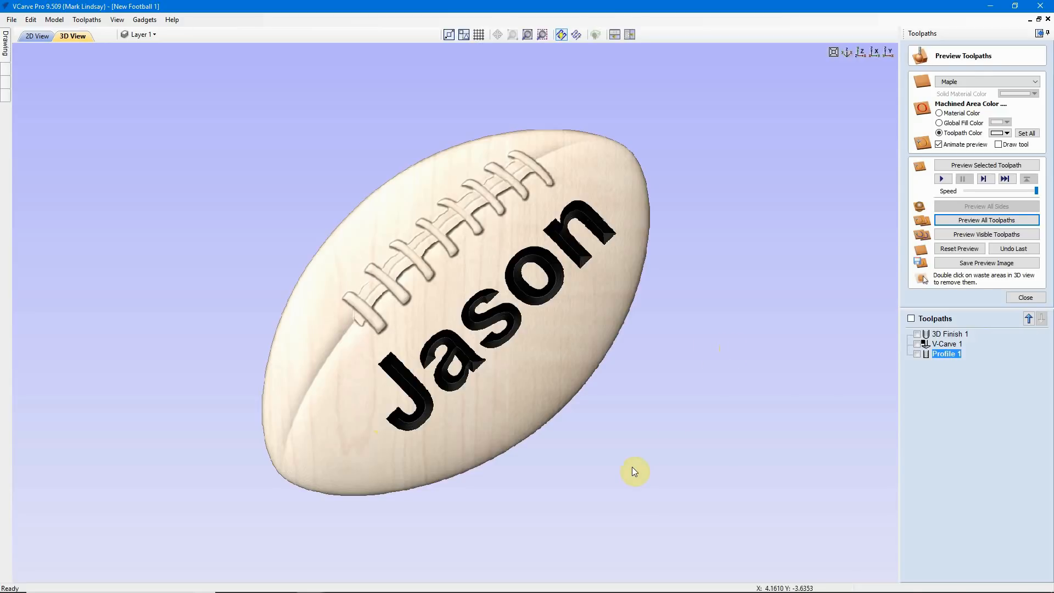
Inspect the finished football carving preview from several angles in the 3D view
left_click_drag(627, 472, 545, 377)
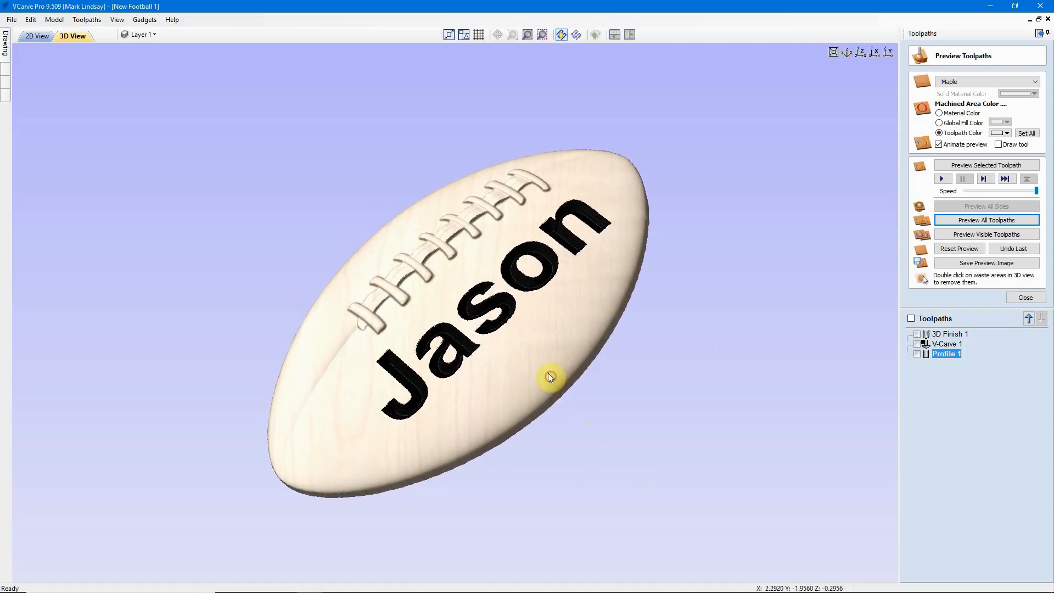
left_click_drag(675, 443, 588, 364)
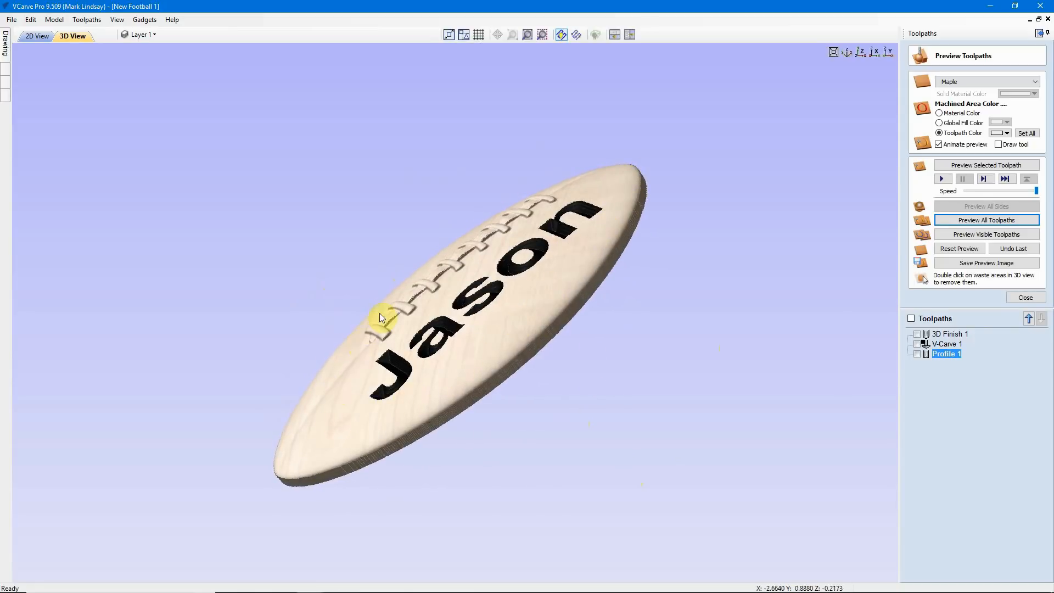
left_click_drag(610, 184, 667, 246)
left_click_drag(417, 392, 545, 435)
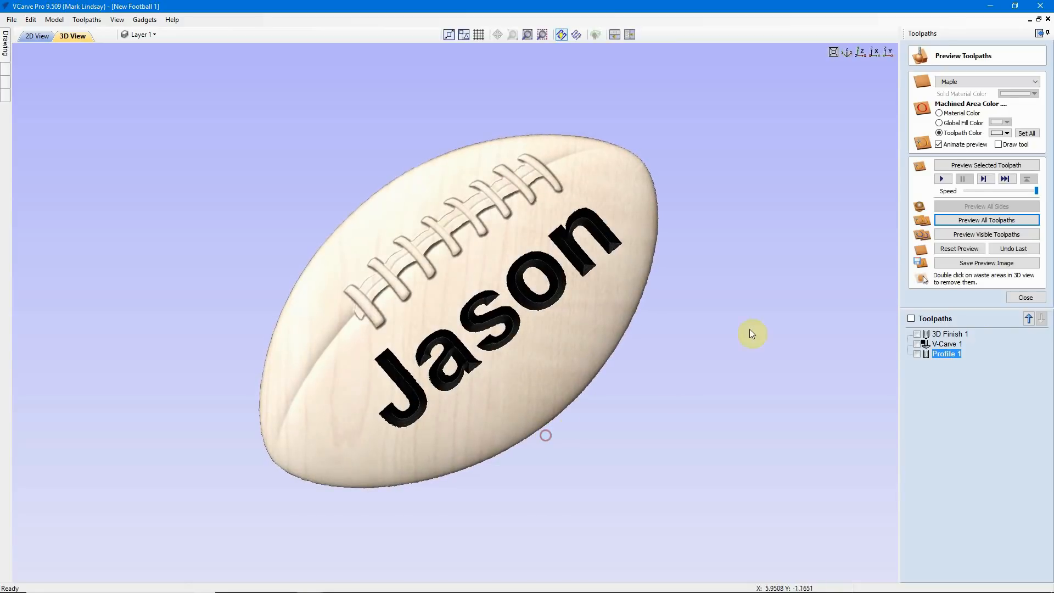
left_click(861, 53)
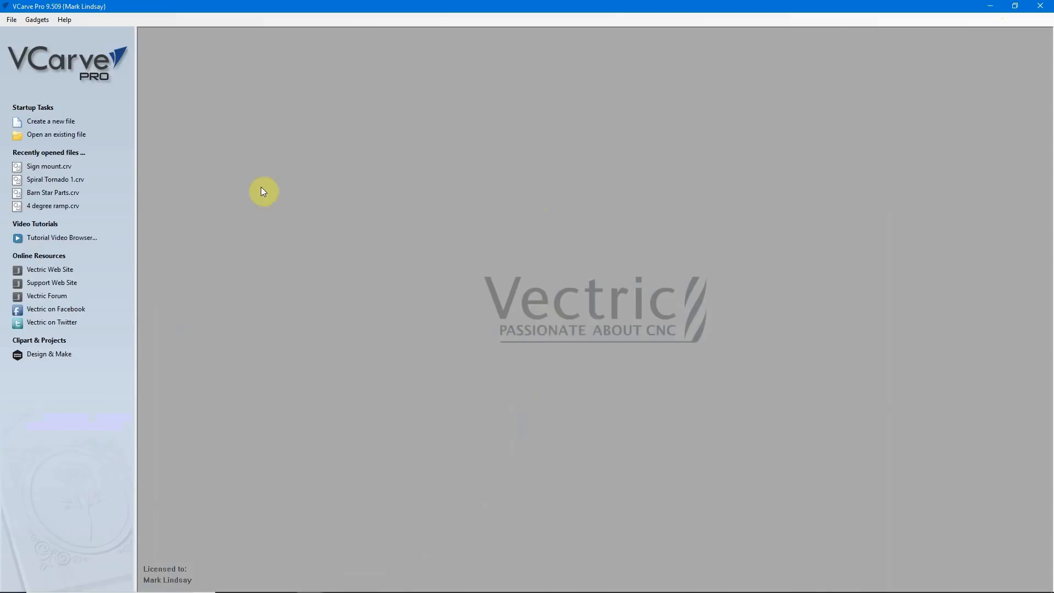
Create a new single-sided job 12 × 12 inches and 0.75 inches thick, with Z zero at the material surface
left_click(55, 121)
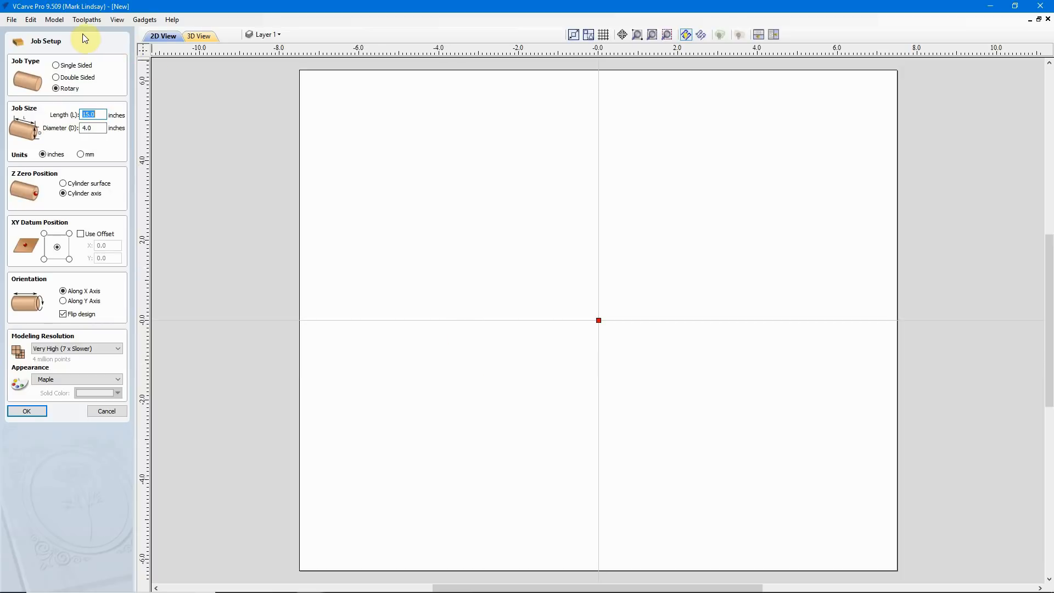
left_click(56, 65)
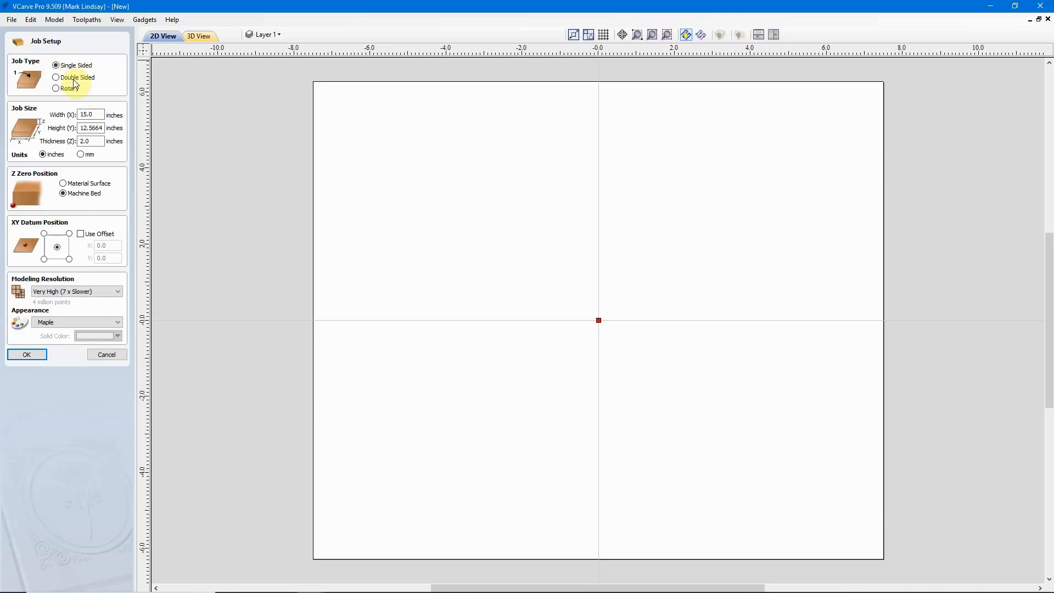
left_click_drag(97, 114, 74, 113)
type("12")
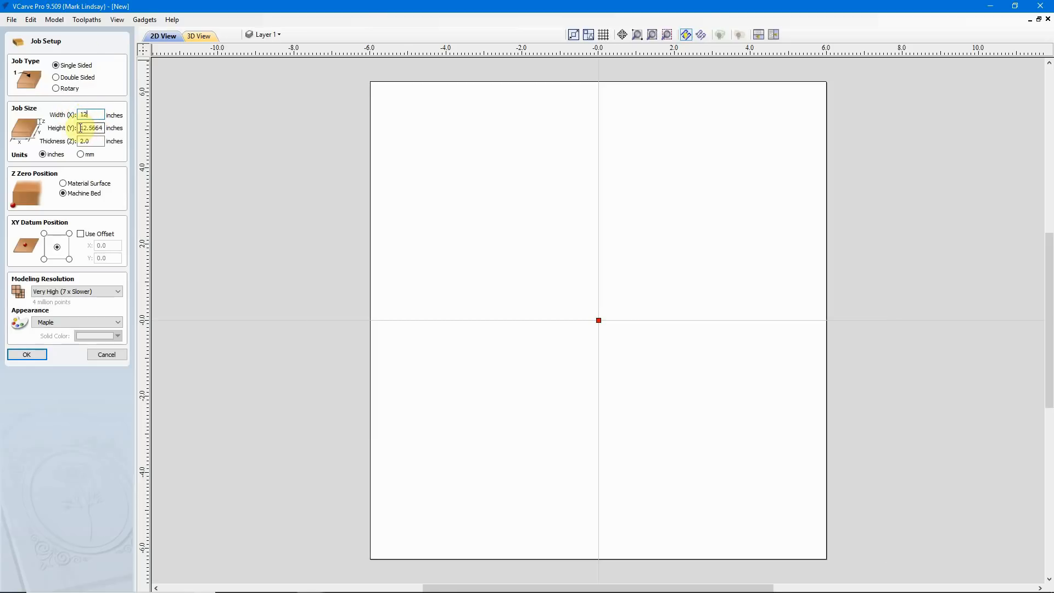
left_click_drag(79, 128, 124, 133)
type("12")
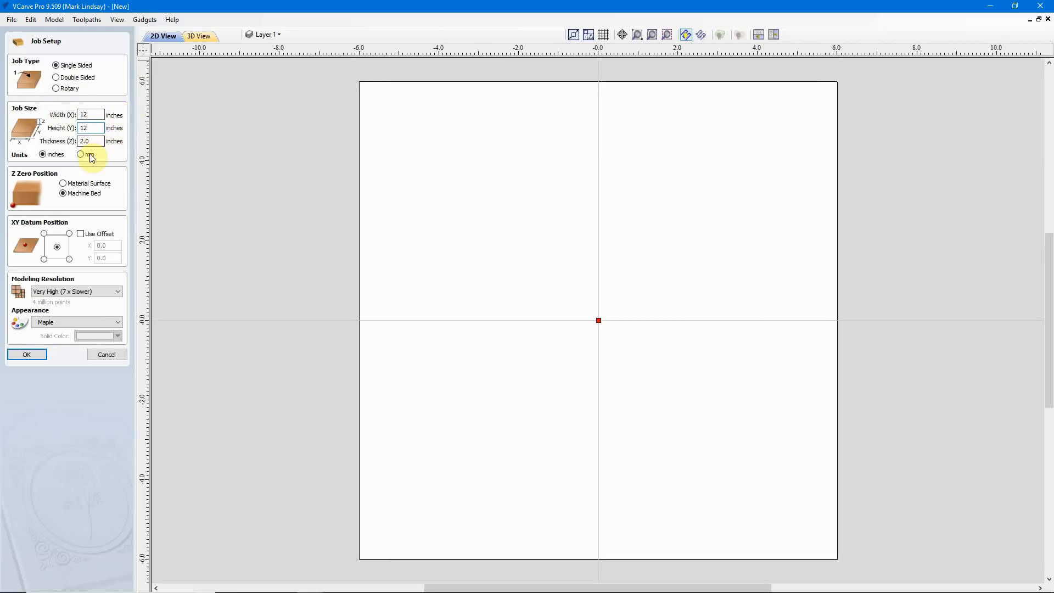
left_click_drag(98, 141, 81, 142)
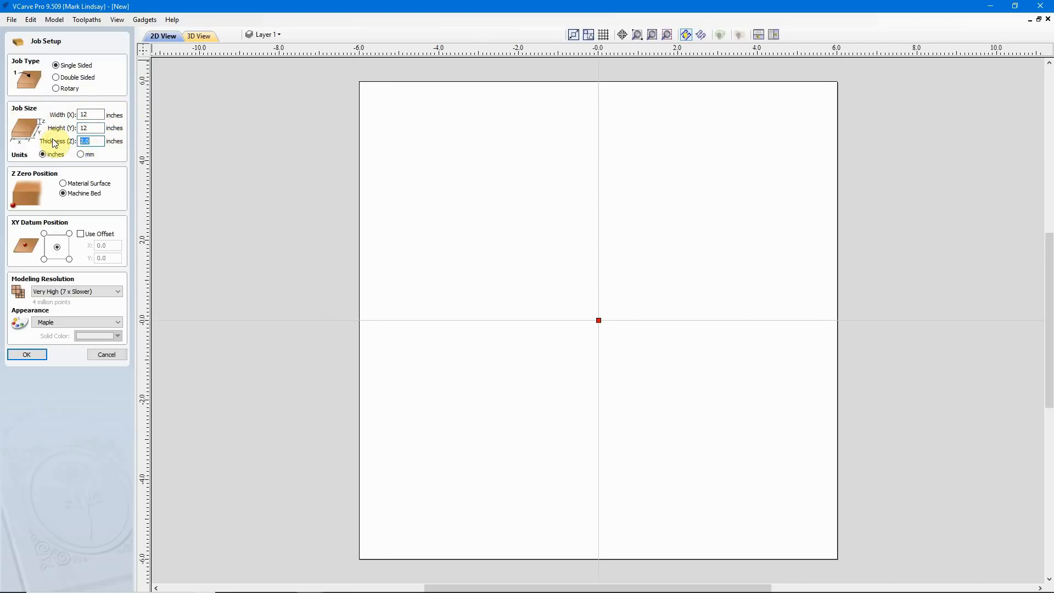
type(".75")
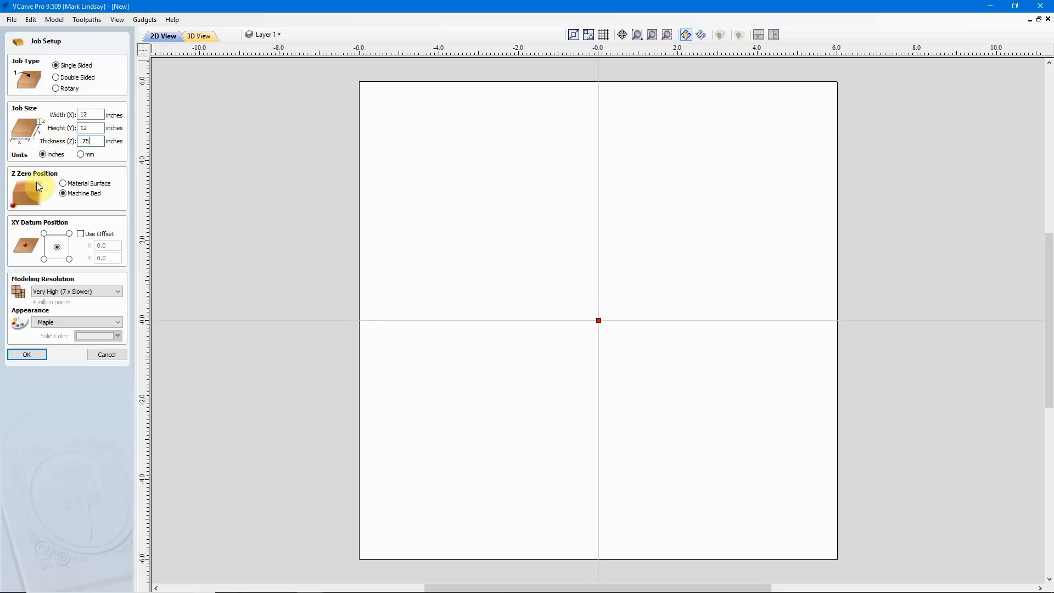
left_click(62, 184)
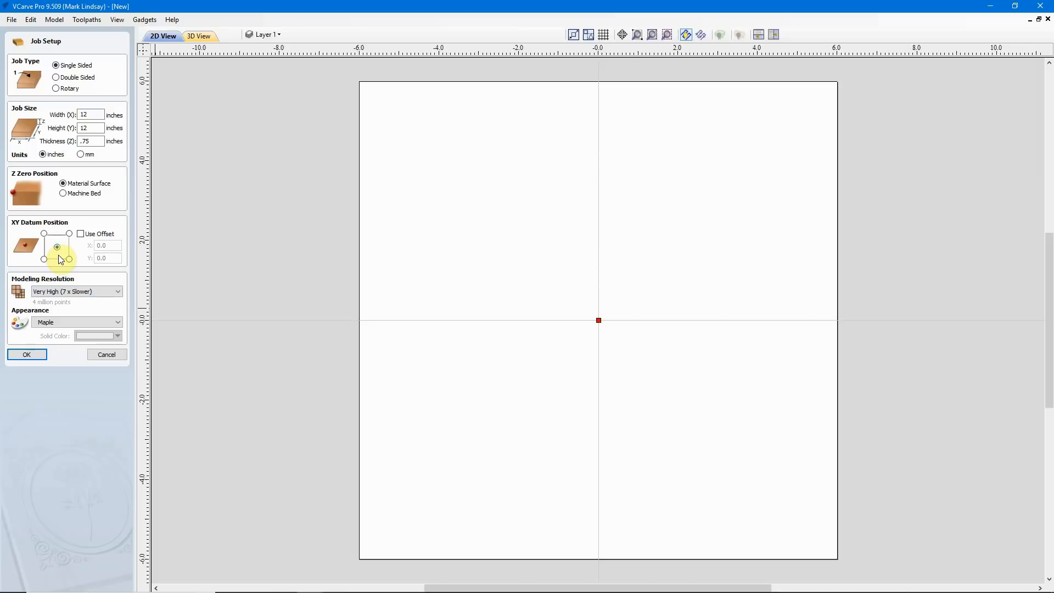
left_click(27, 354)
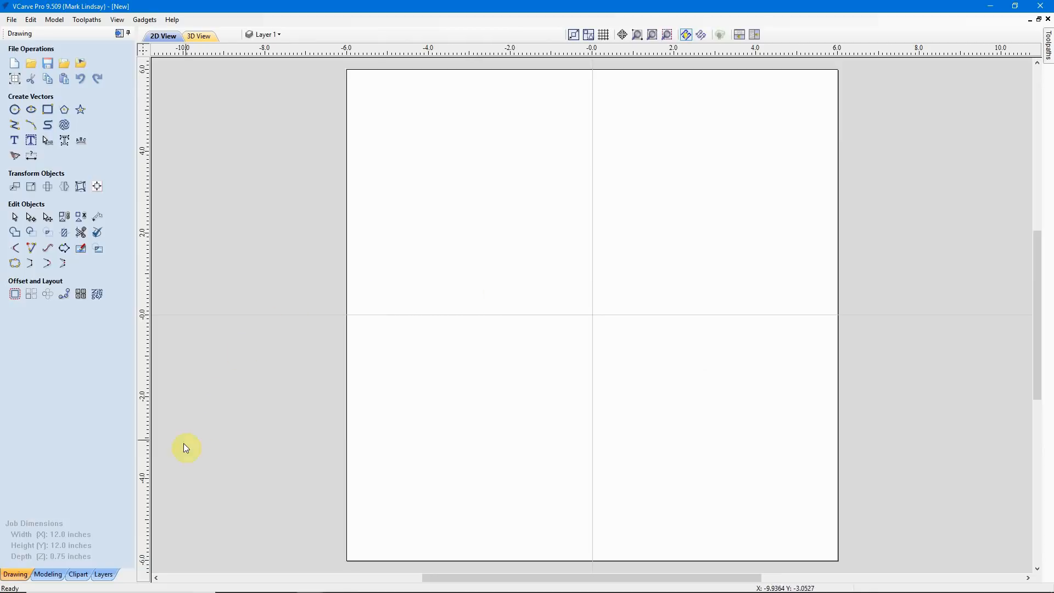
Browse the Clipart and Design&Make folders in the clipart library
left_click(79, 574)
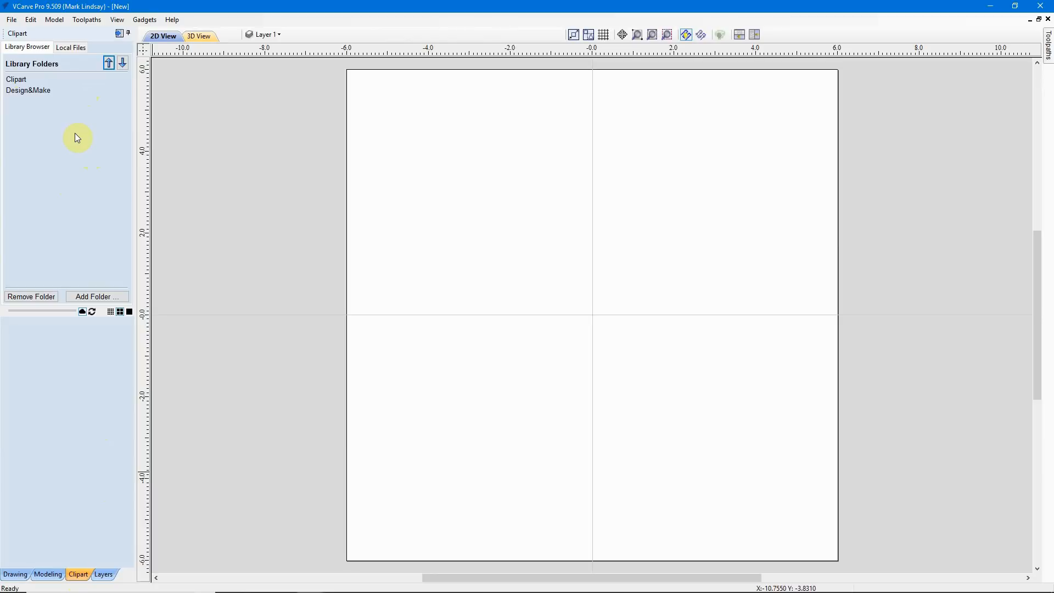
left_click(14, 80)
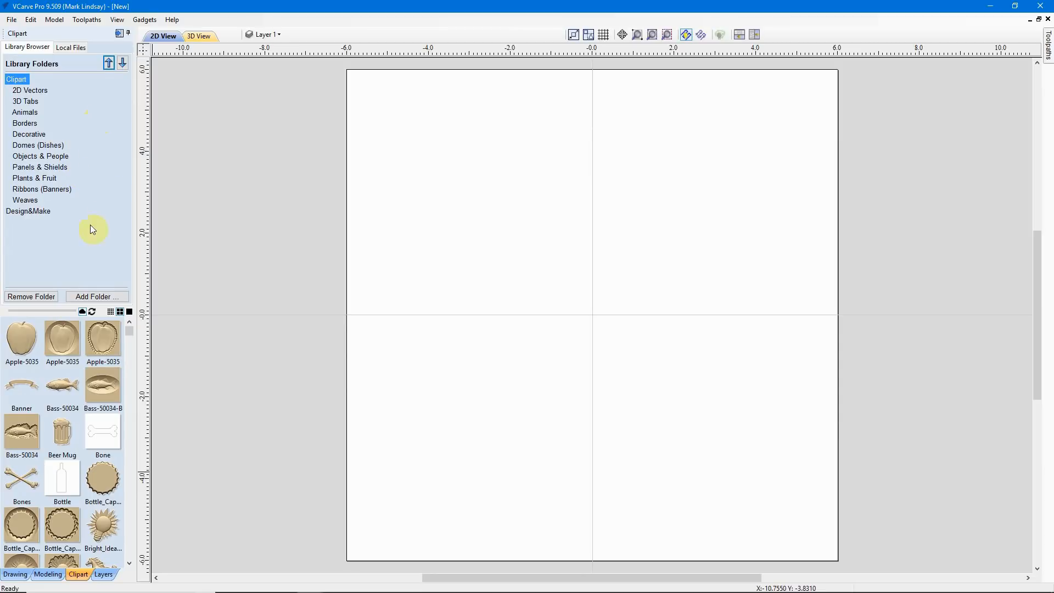
left_click(18, 212)
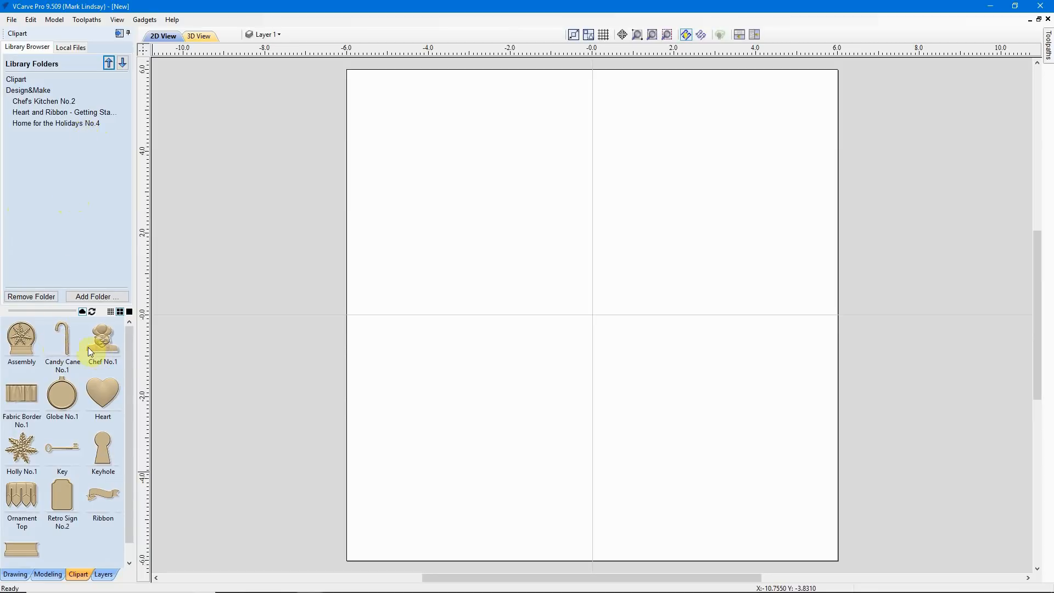
scroll(84, 344, "down", 1)
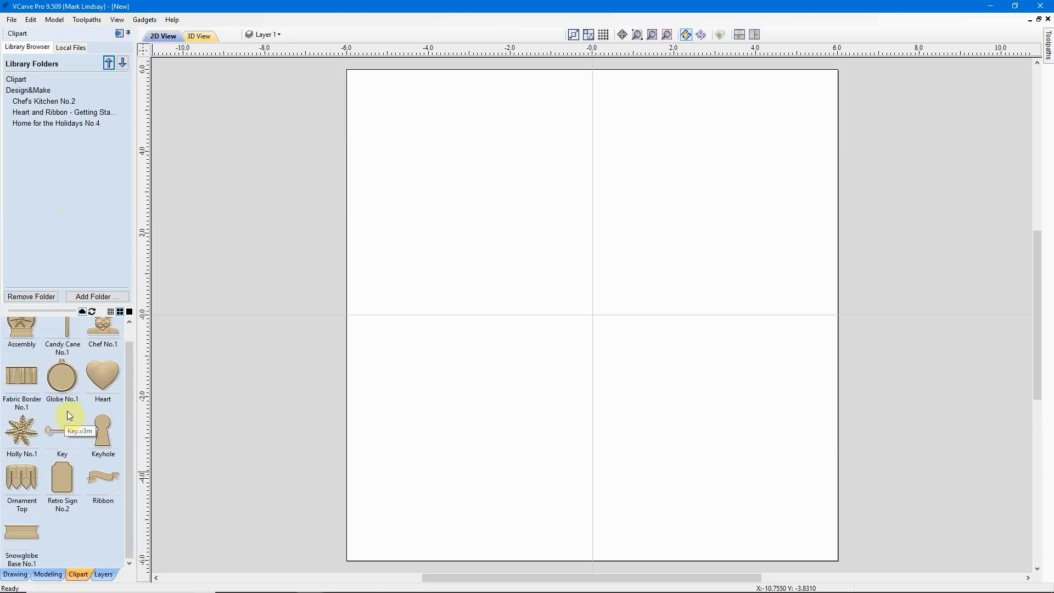
scroll(67, 415, "up", 1)
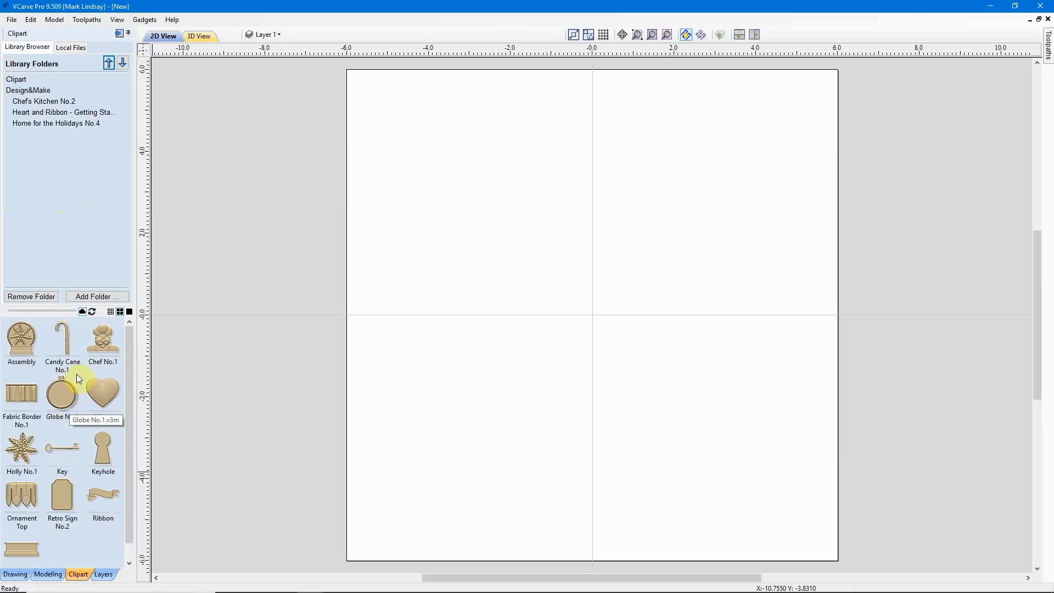
Place the Football_50352-A clipart from the Objects & People folder at the centre of the job
double_click(15, 79)
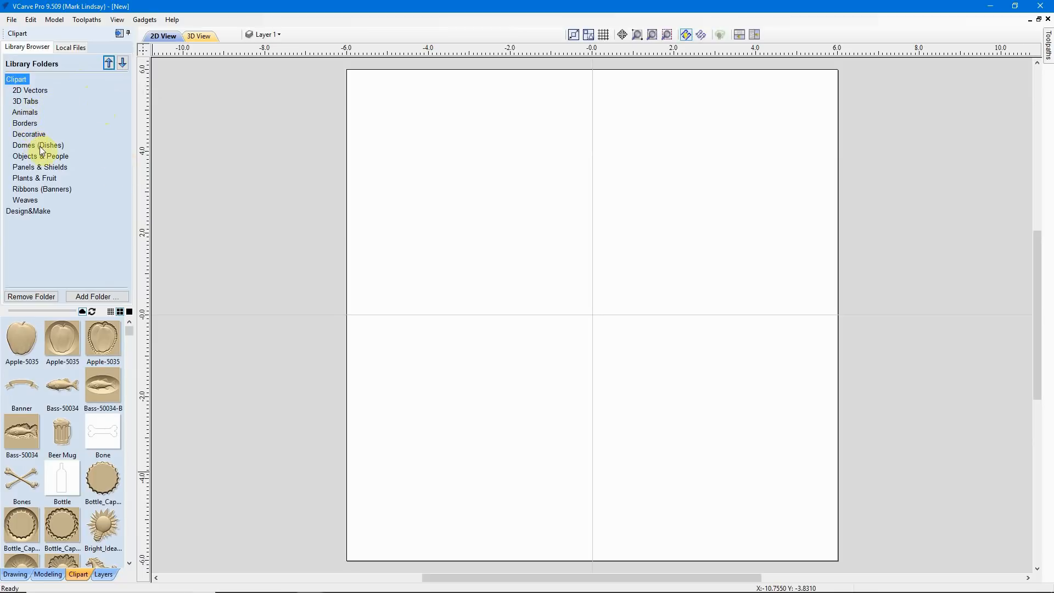
scroll(67, 420, "down", 3)
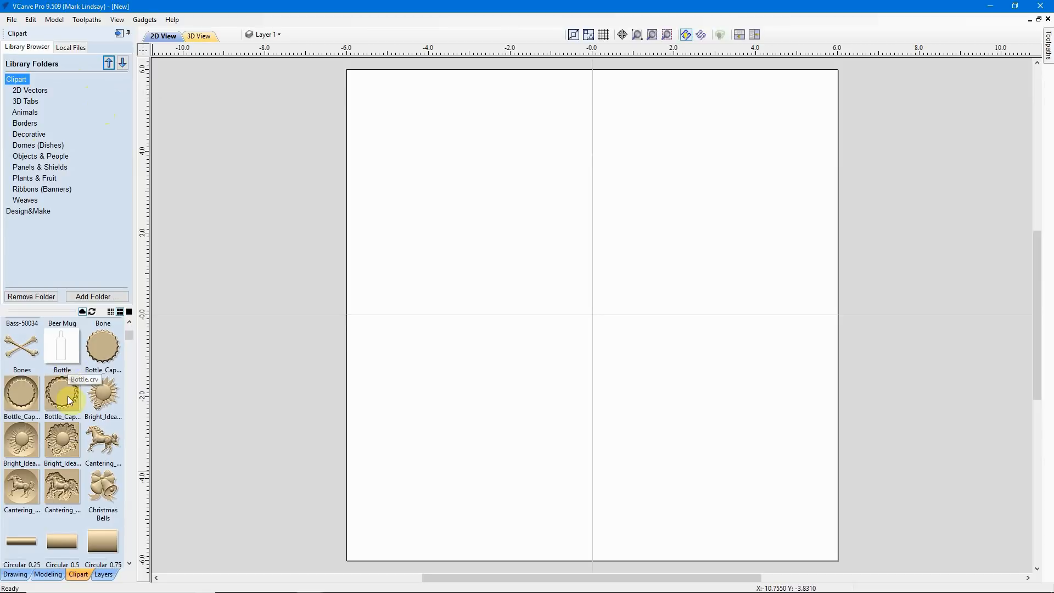
scroll(61, 441, "up", 3)
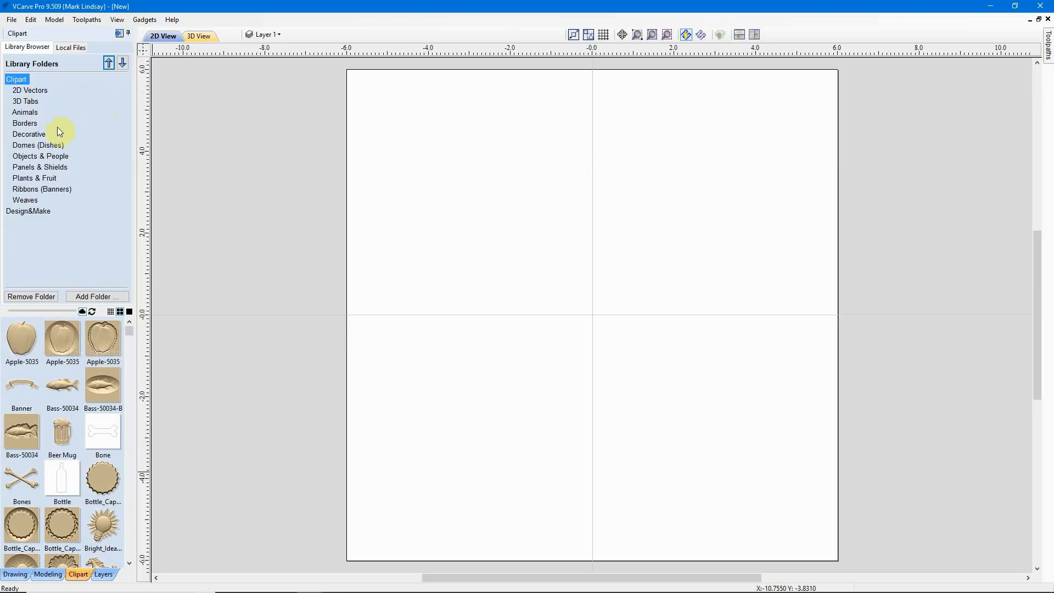
left_click(51, 158)
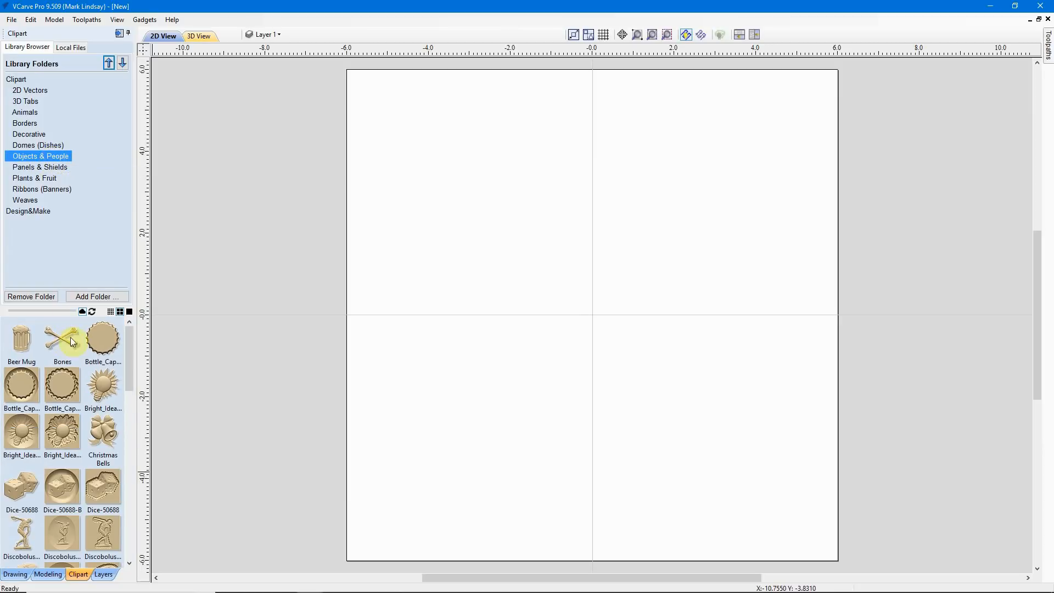
scroll(72, 352, "down", 3)
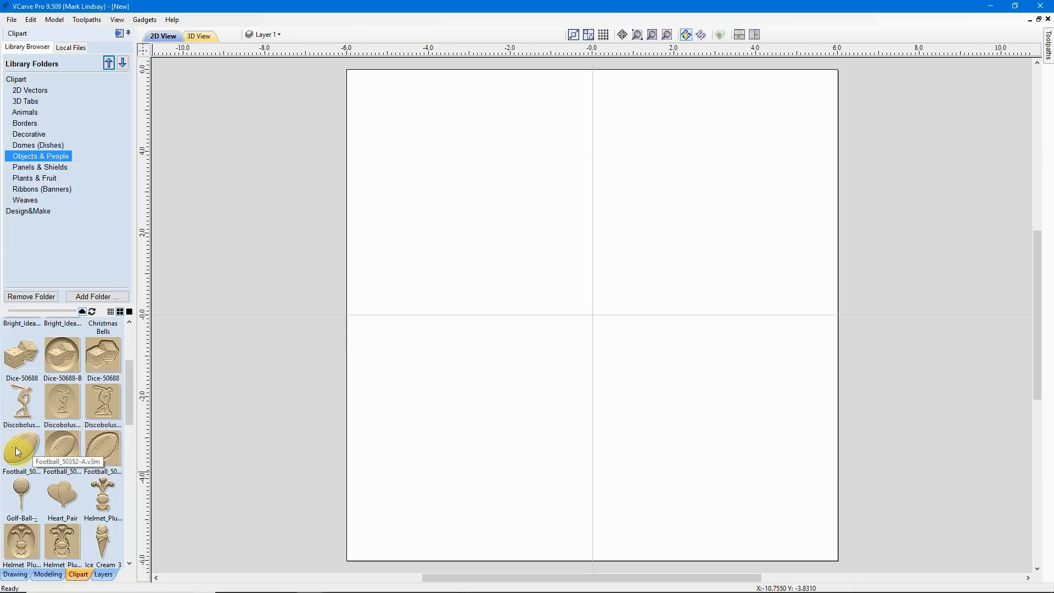
left_click_drag(15, 447, 594, 315)
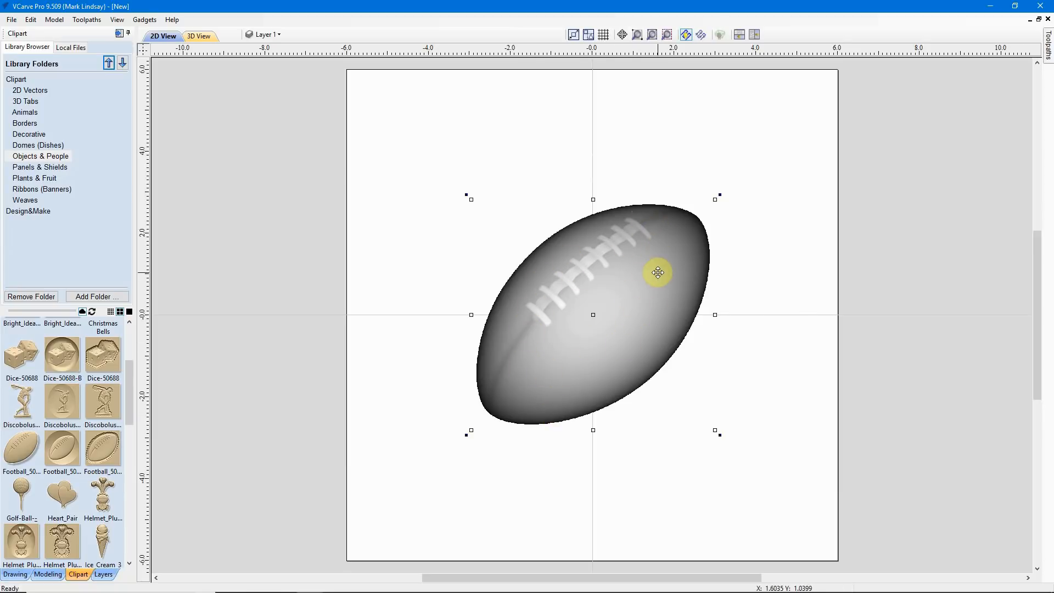
Select the football, open Set Size, and enlarge it proportionally about its centre to about 9.4 × 8.9 inches
left_click(800, 113)
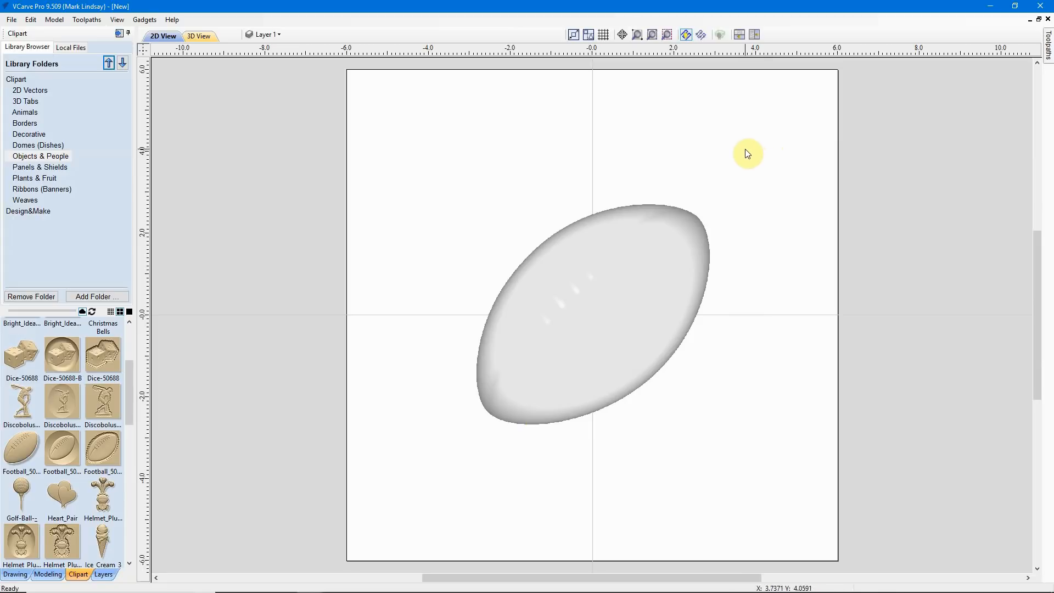
left_click(621, 296)
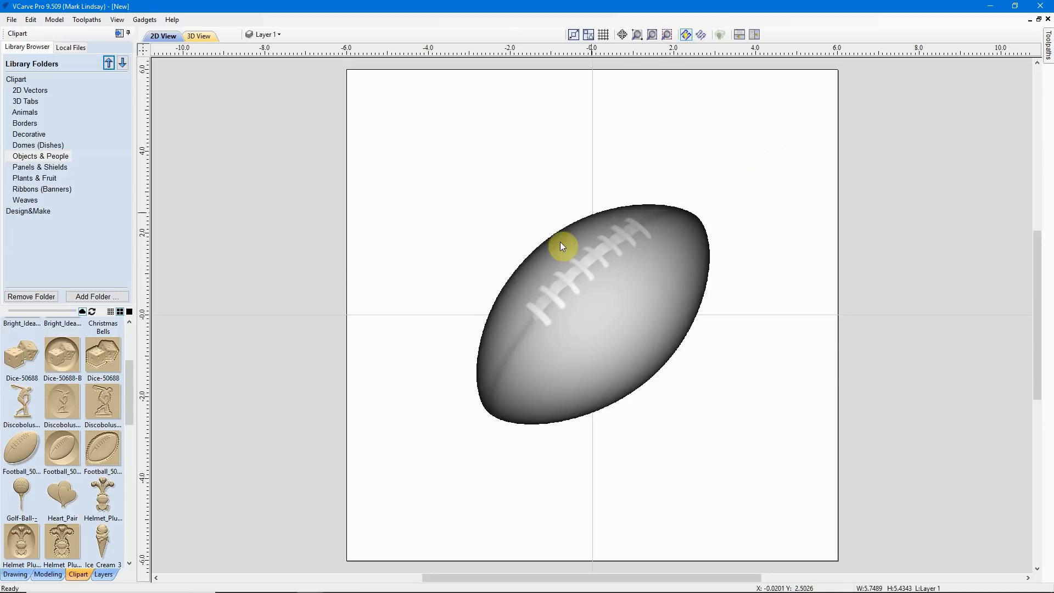
left_click(672, 238)
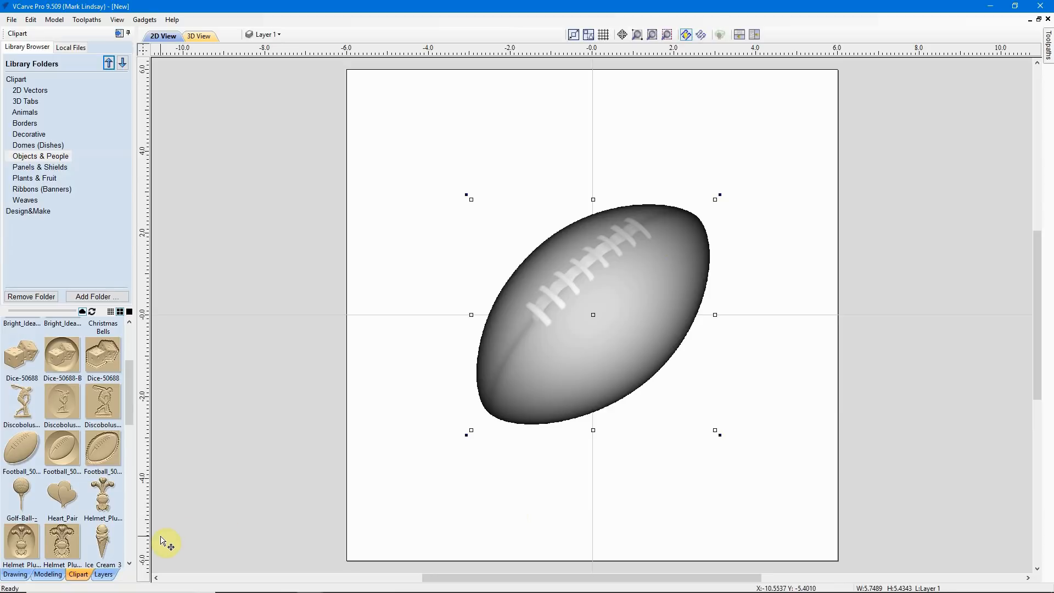
left_click(14, 574)
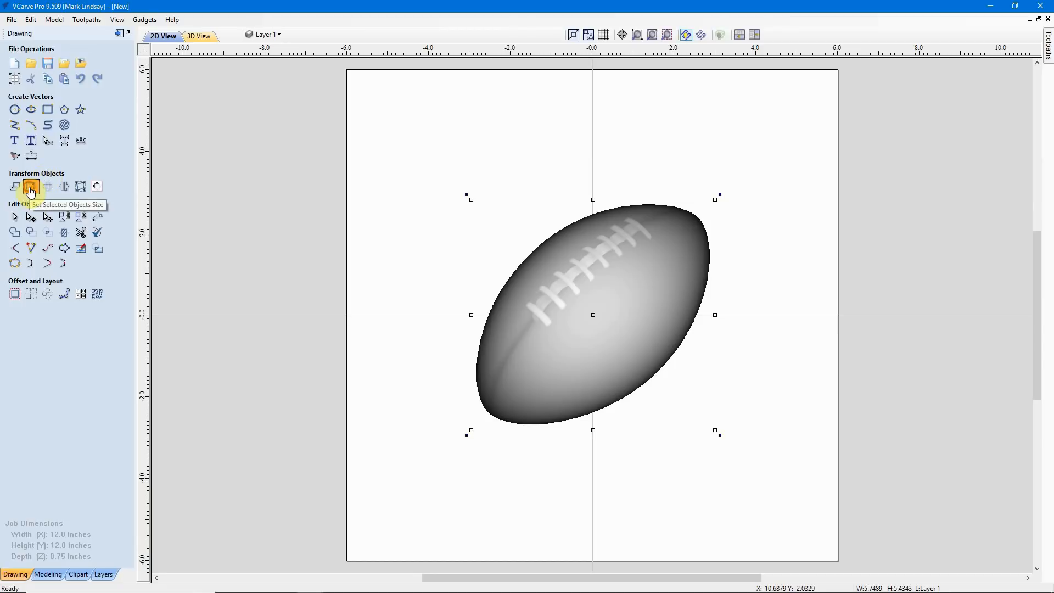
left_click(31, 189)
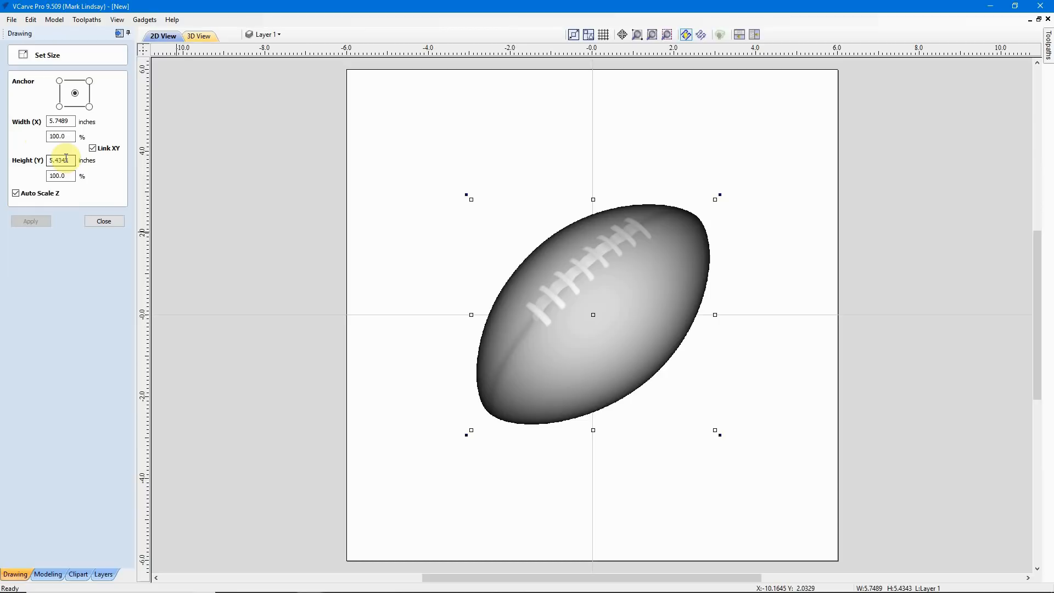
left_click(72, 122)
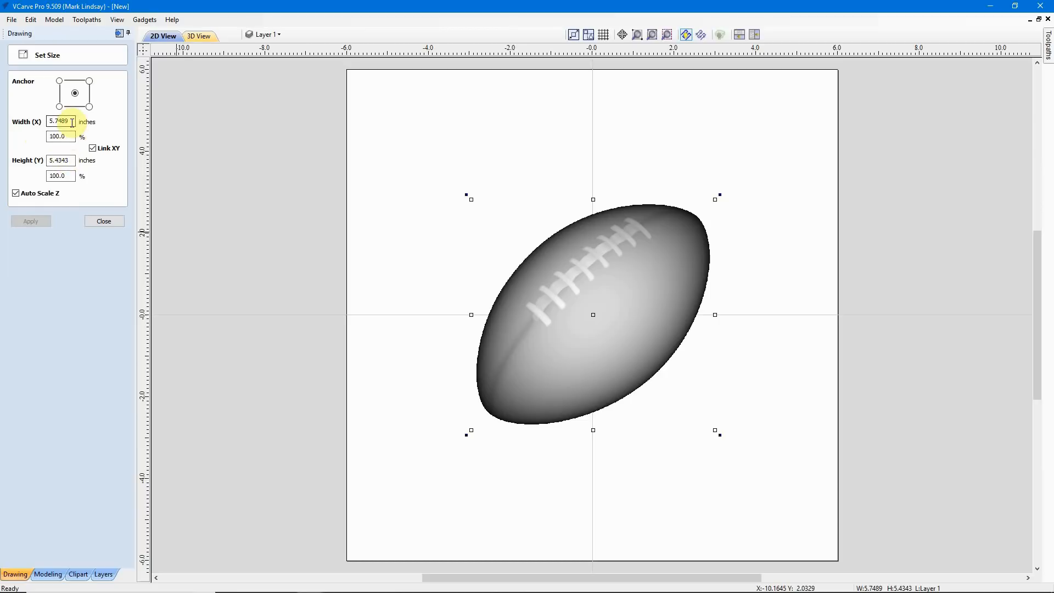
left_click(72, 162)
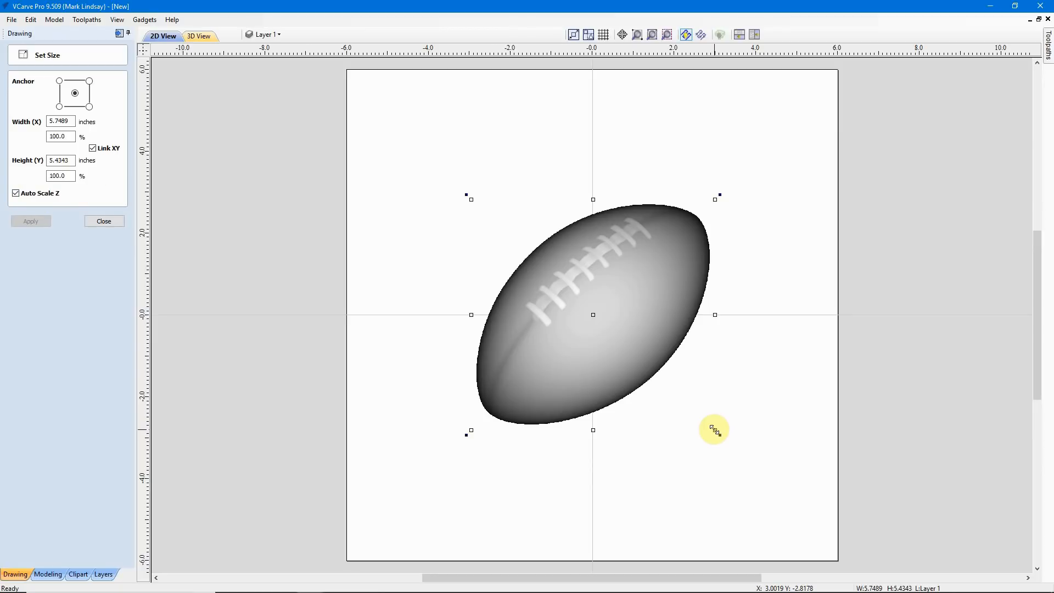
left_click_drag(714, 430, 796, 498)
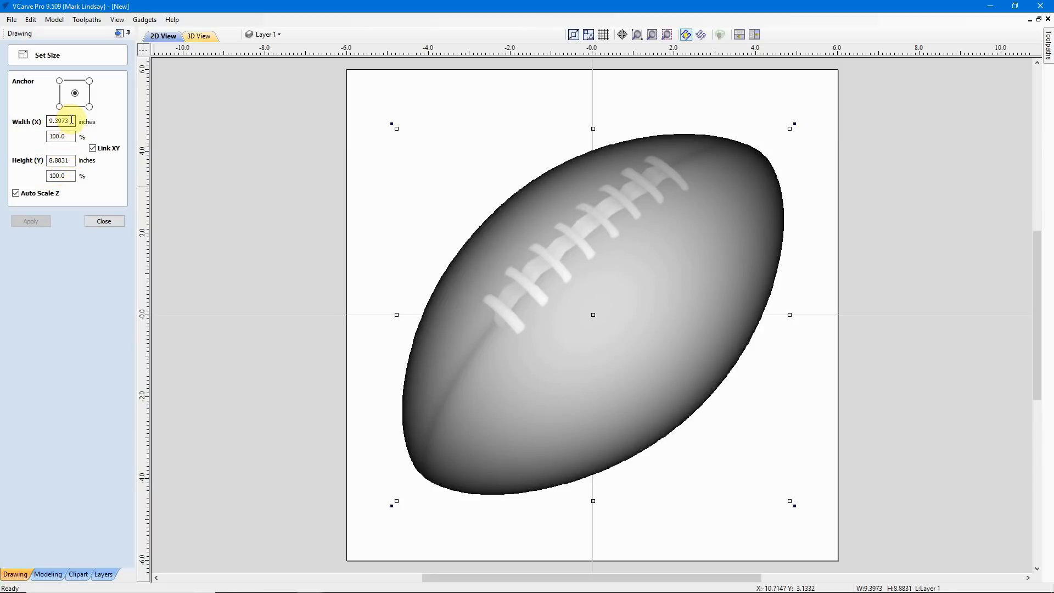
Set the football's width to 9.5 inches with X and Y linked, and close Set Size
left_click_drag(71, 120, 30, 122)
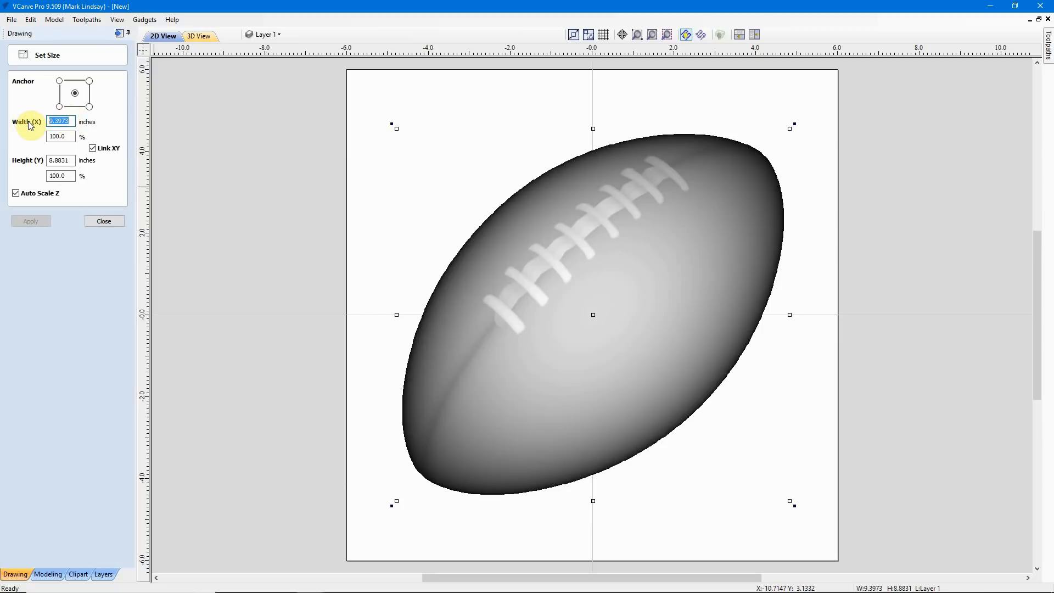
type("9.5")
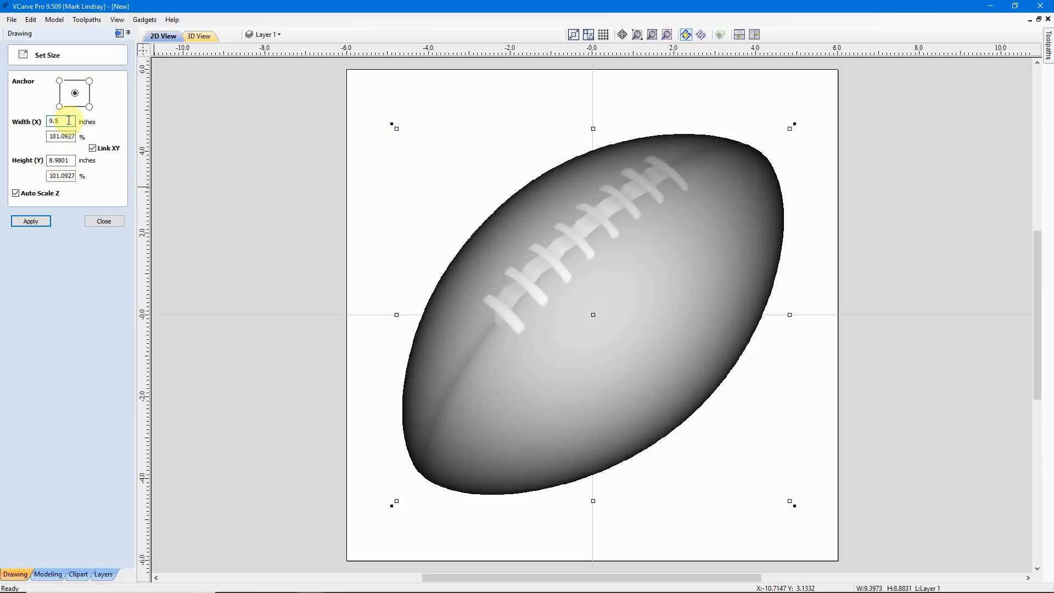
left_click(33, 222)
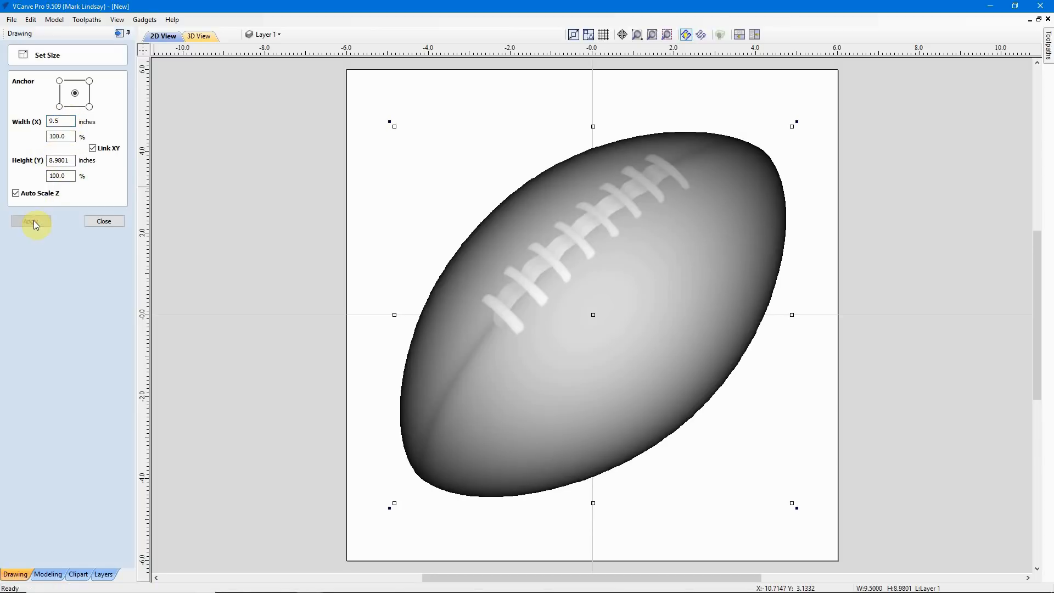
left_click(98, 221)
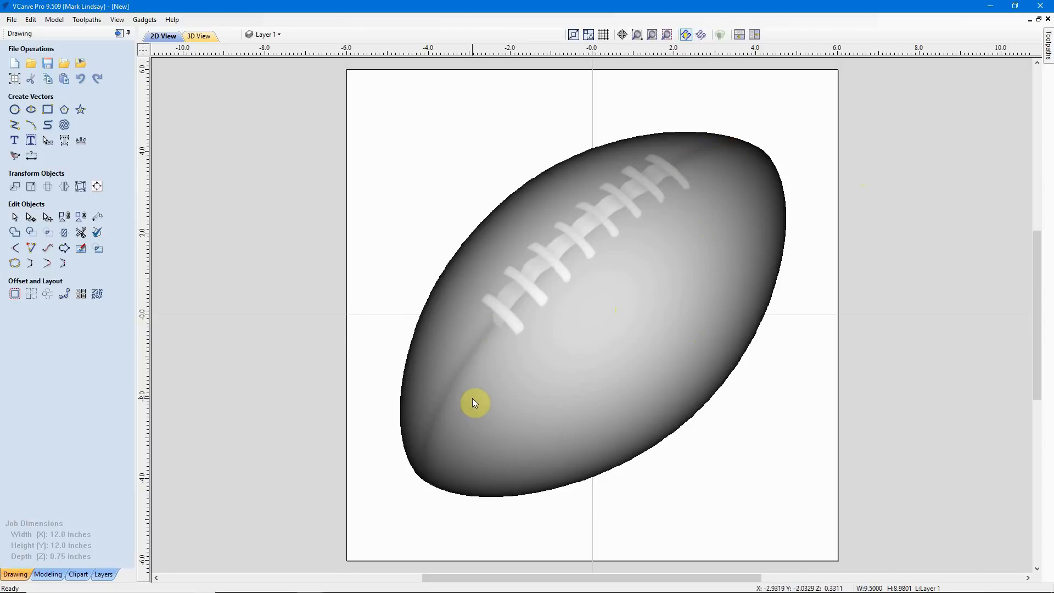
Review the football component's properties, including its combine mode, shape height and base height, and close them without changes
left_click(48, 574)
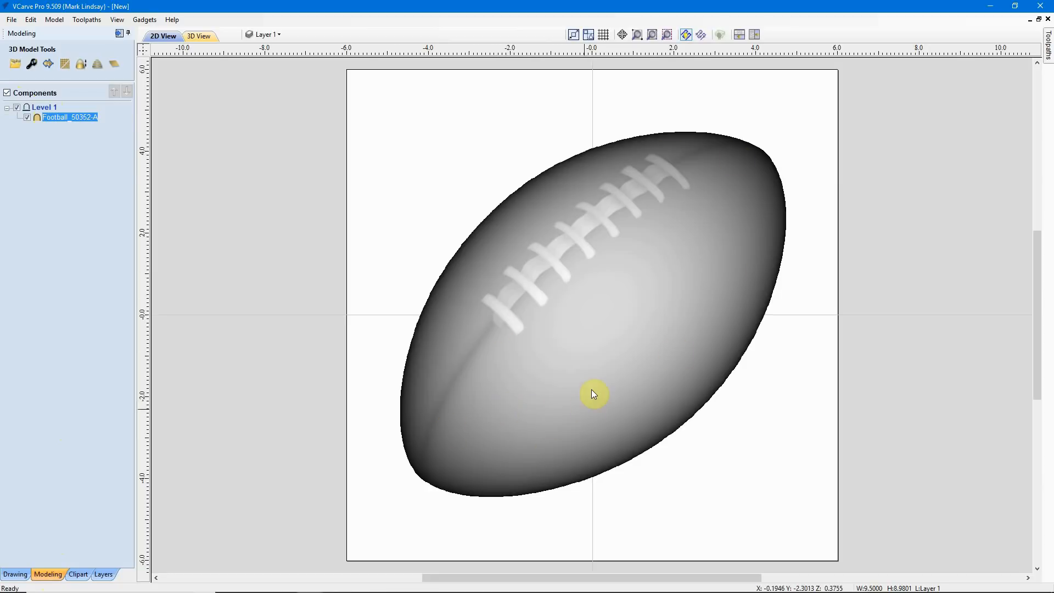
double_click(72, 117)
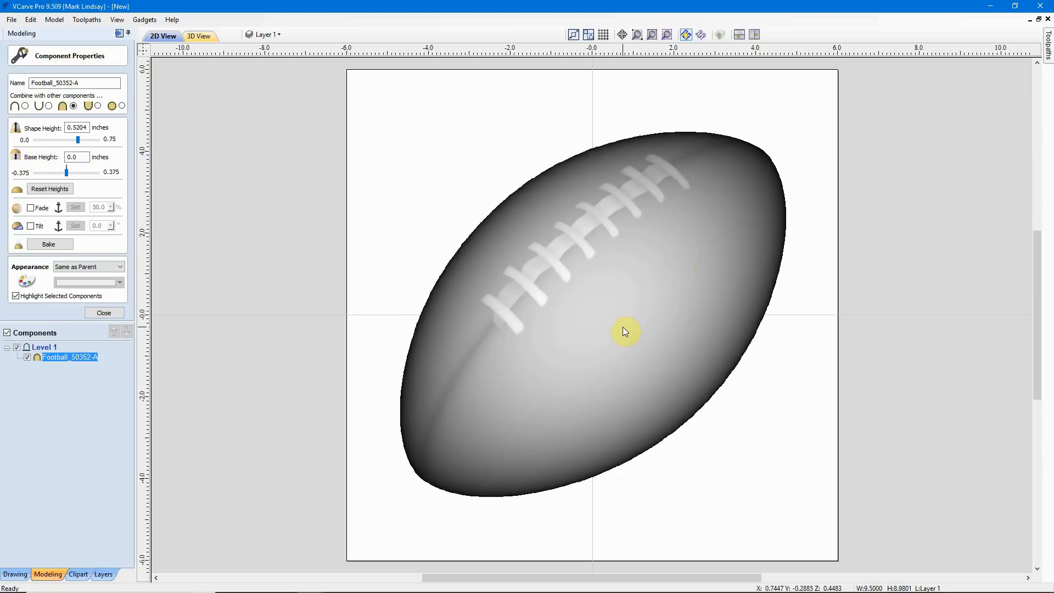
left_click(104, 312)
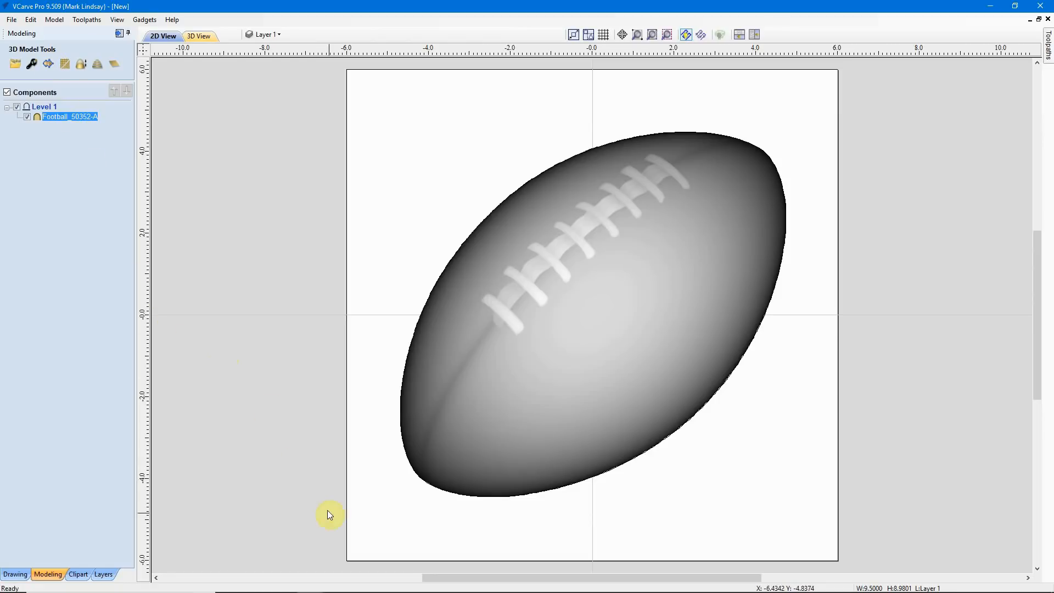
Inspect the boundary vector along the football's lower edge by selecting it, and reselect the football component
scroll(618, 499, "up", 3)
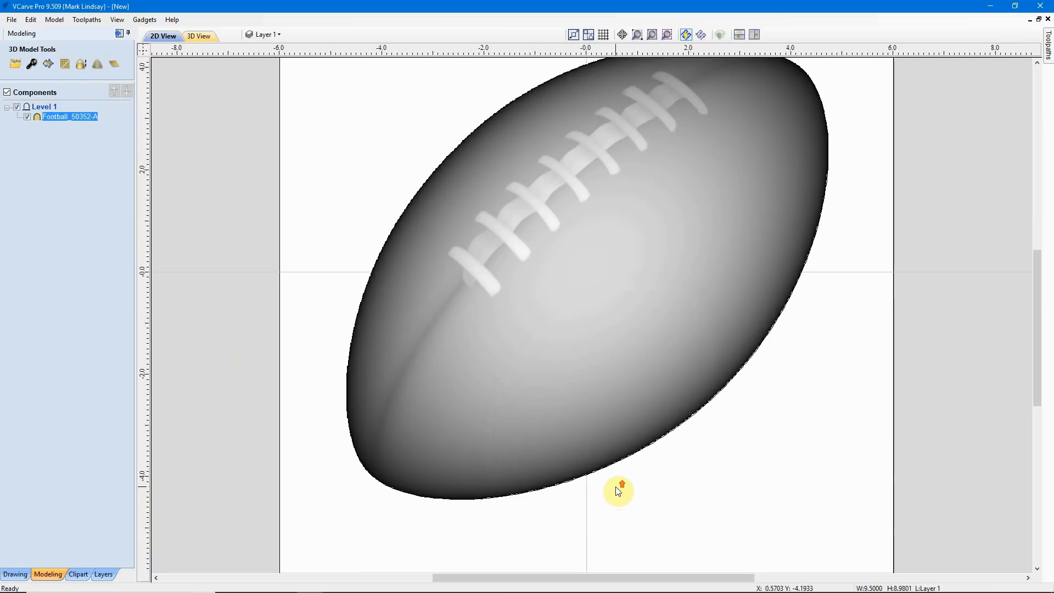
scroll(608, 481, "up", 1)
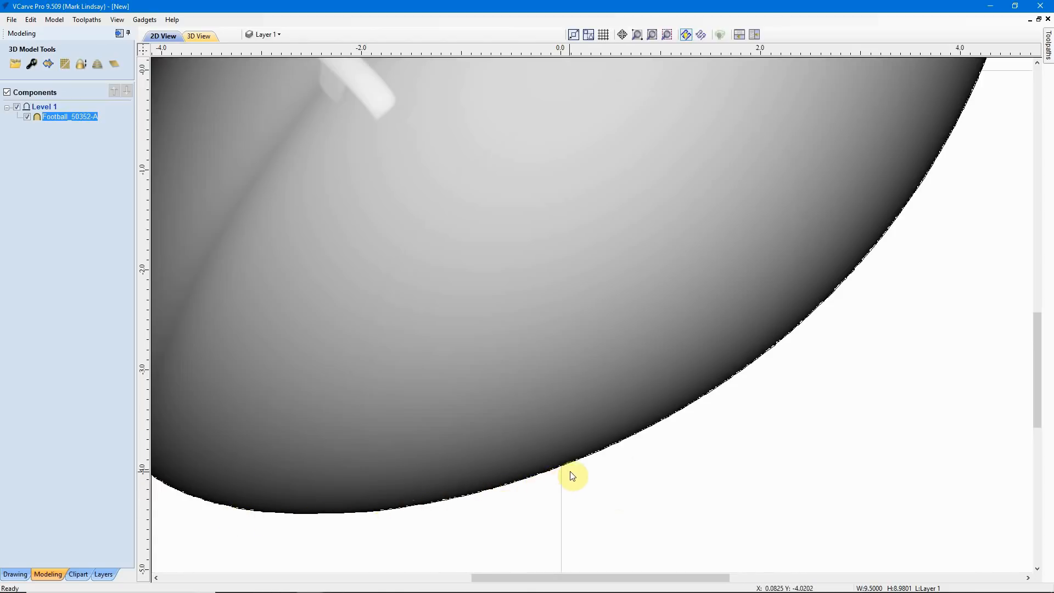
left_click(592, 454)
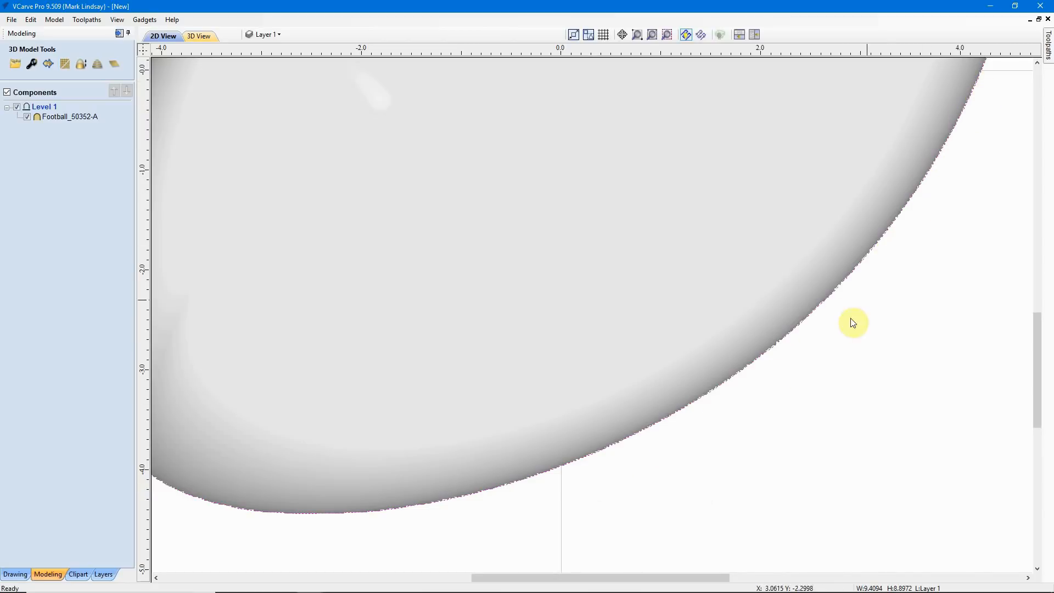
scroll(651, 468, "down", 2)
scroll(651, 467, "down", 1)
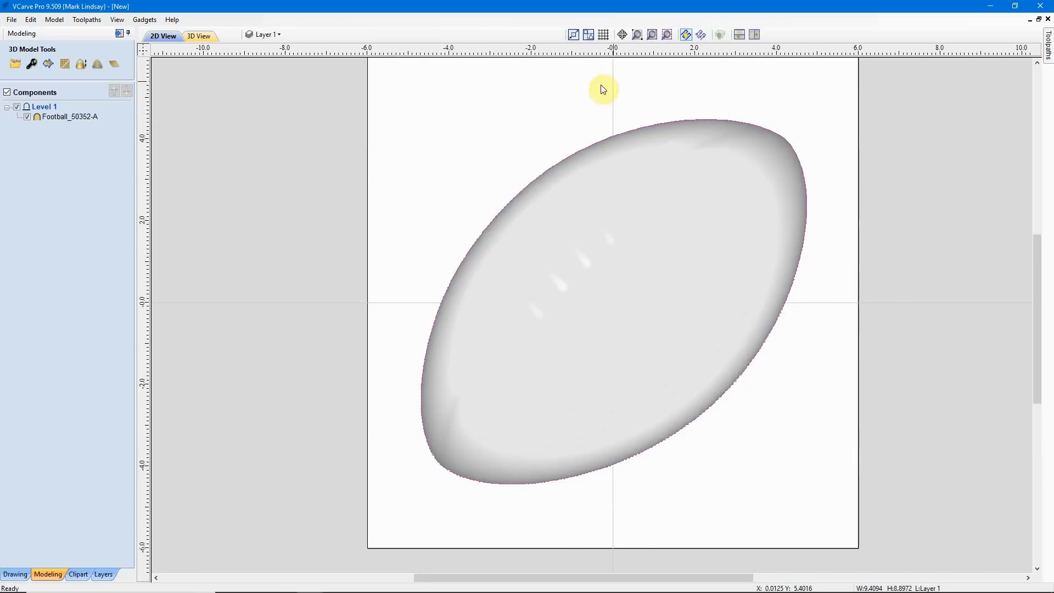
left_click(661, 266)
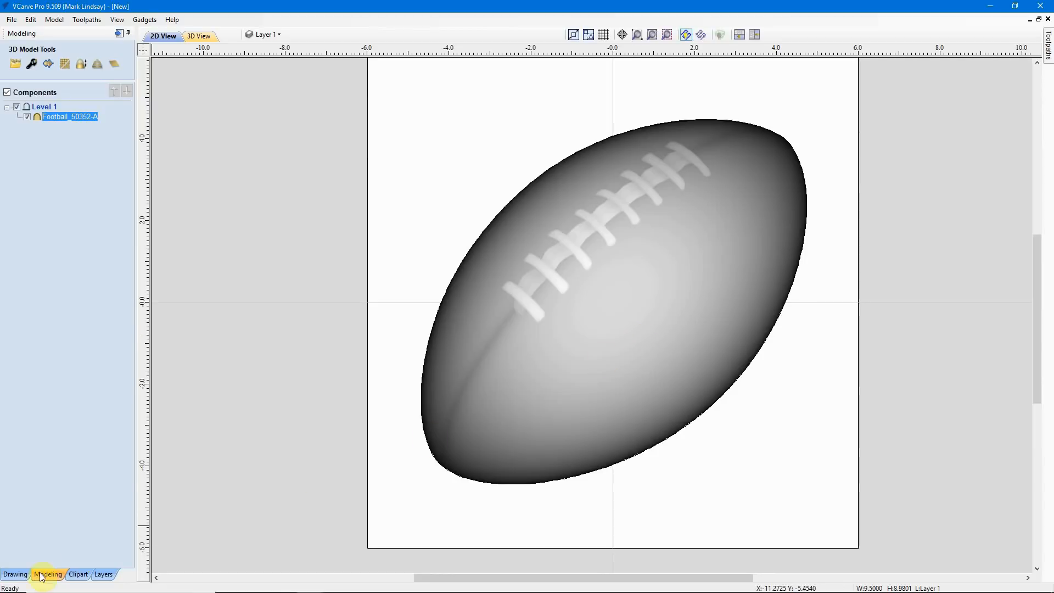
Select the football's boundary vector, start Auto Layout Text within it, and set the font to Swis721 Hv BT
left_click(17, 575)
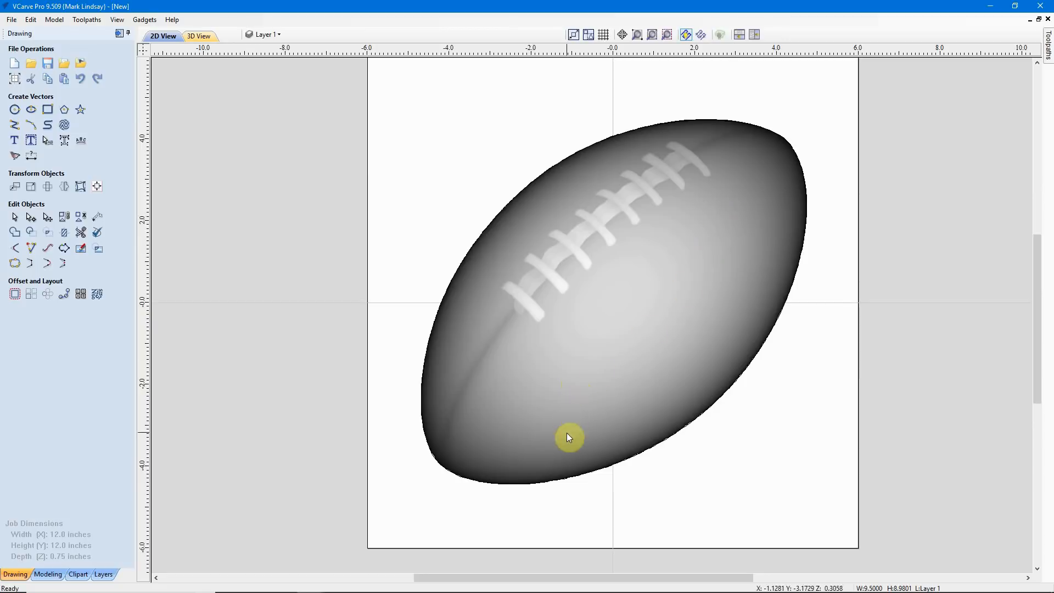
left_click(601, 475)
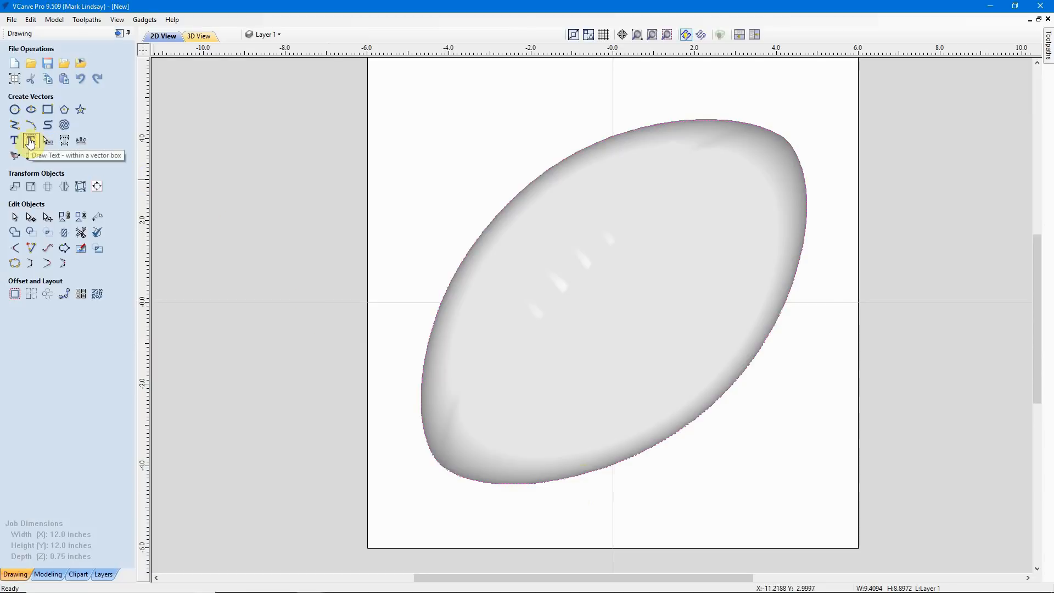
left_click(30, 141)
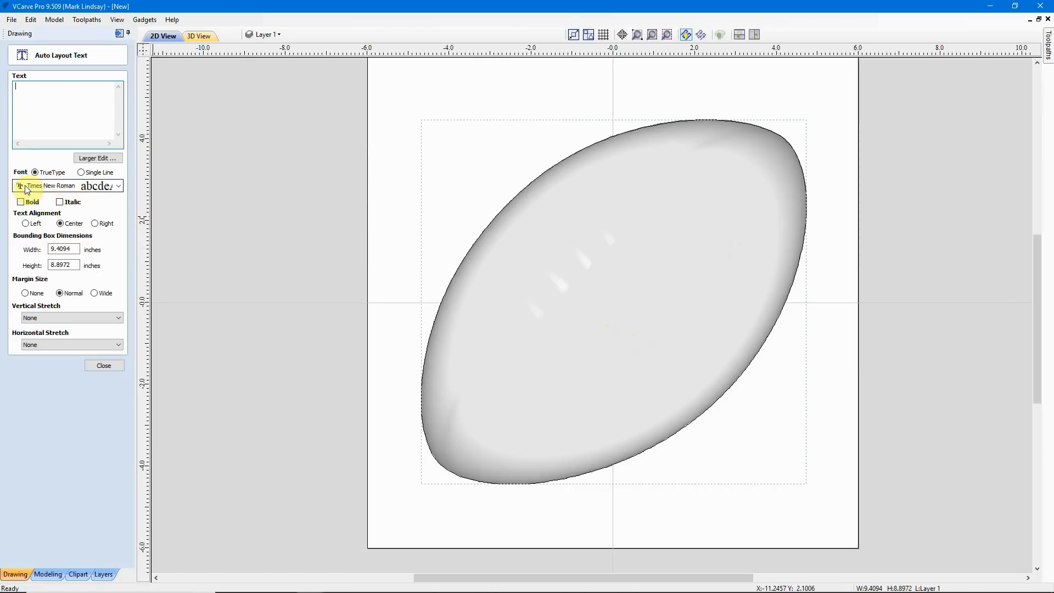
left_click(120, 186)
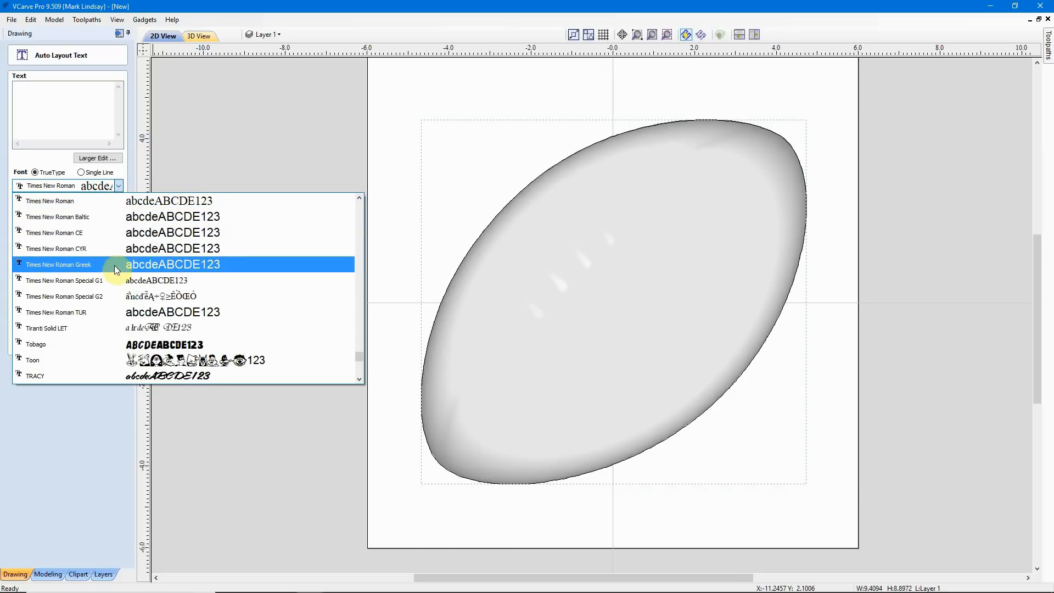
scroll(154, 312, "up", 3)
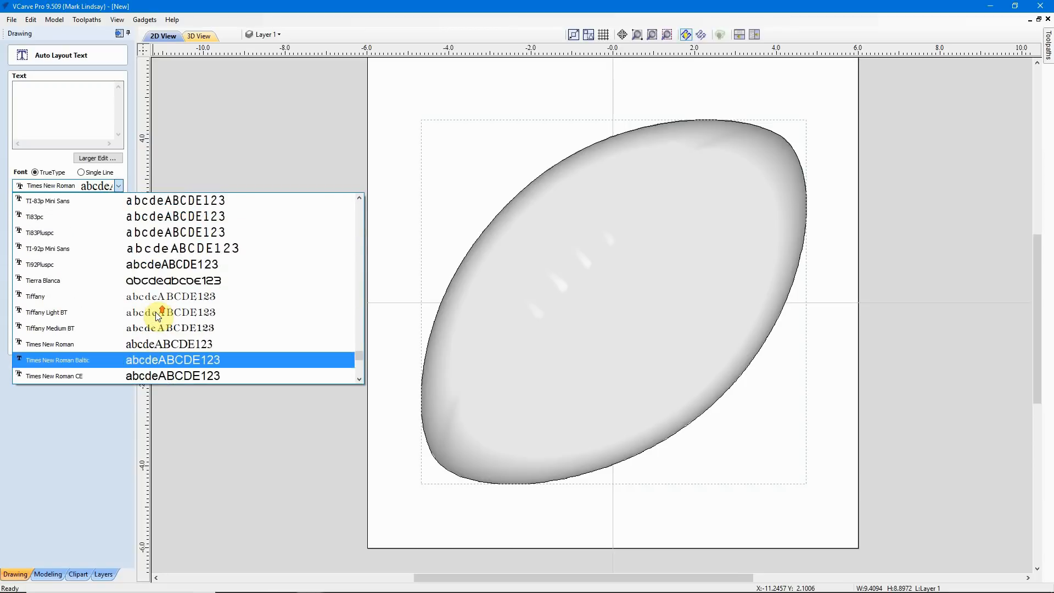
scroll(157, 316, "up", 4)
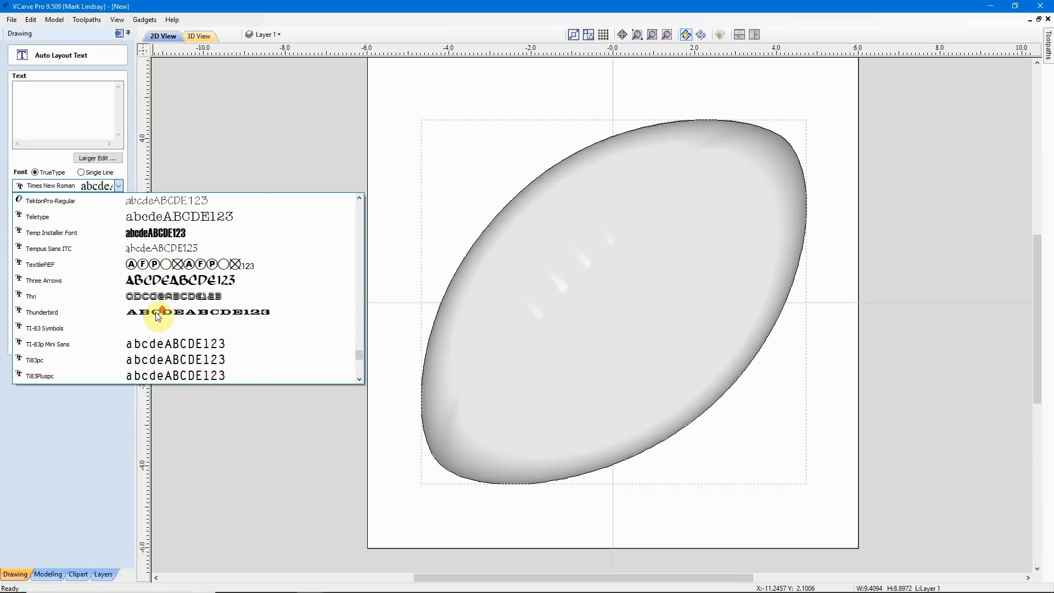
scroll(235, 303, "up", 1)
scroll(235, 304, "up", 3)
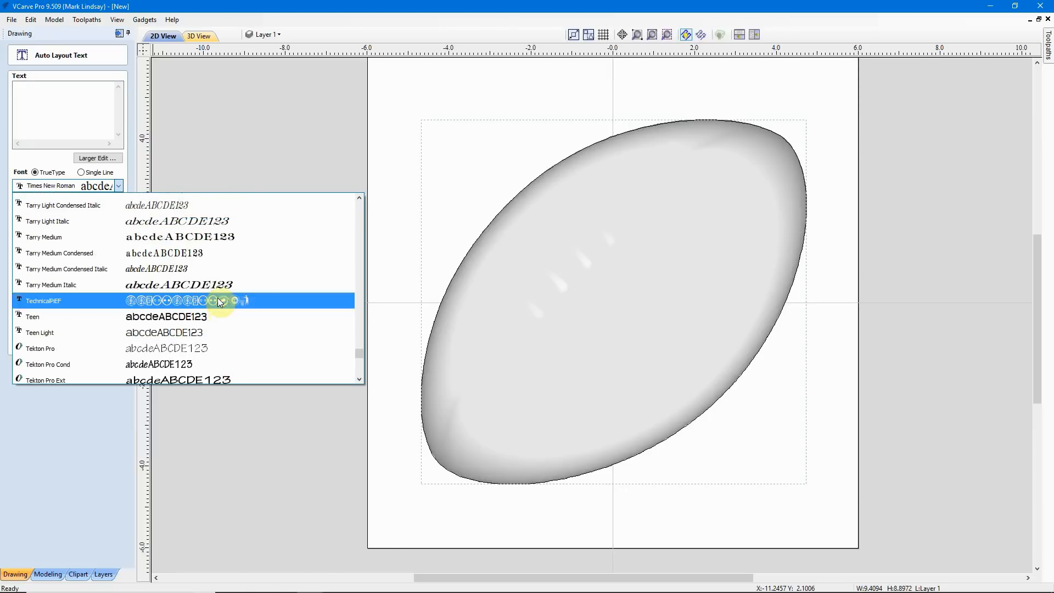
scroll(220, 302, "up", 3)
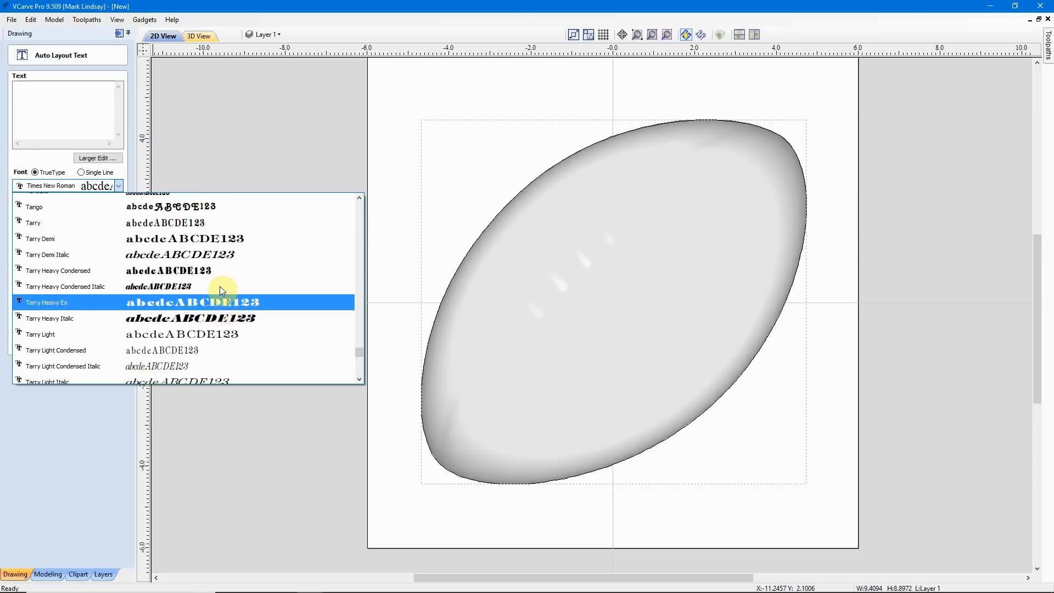
scroll(221, 286, "up", 4)
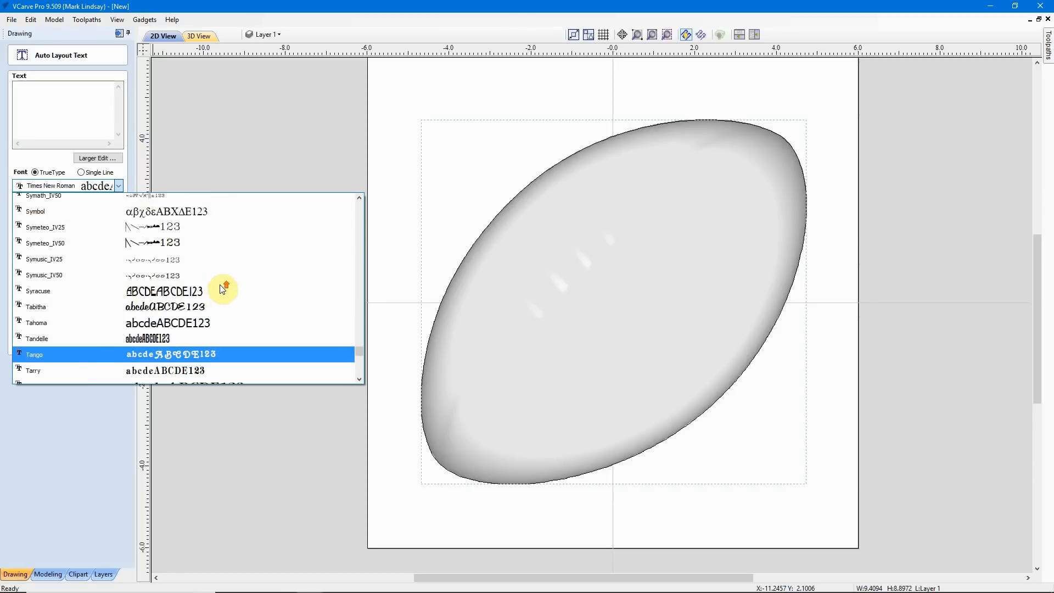
scroll(221, 287, "up", 3)
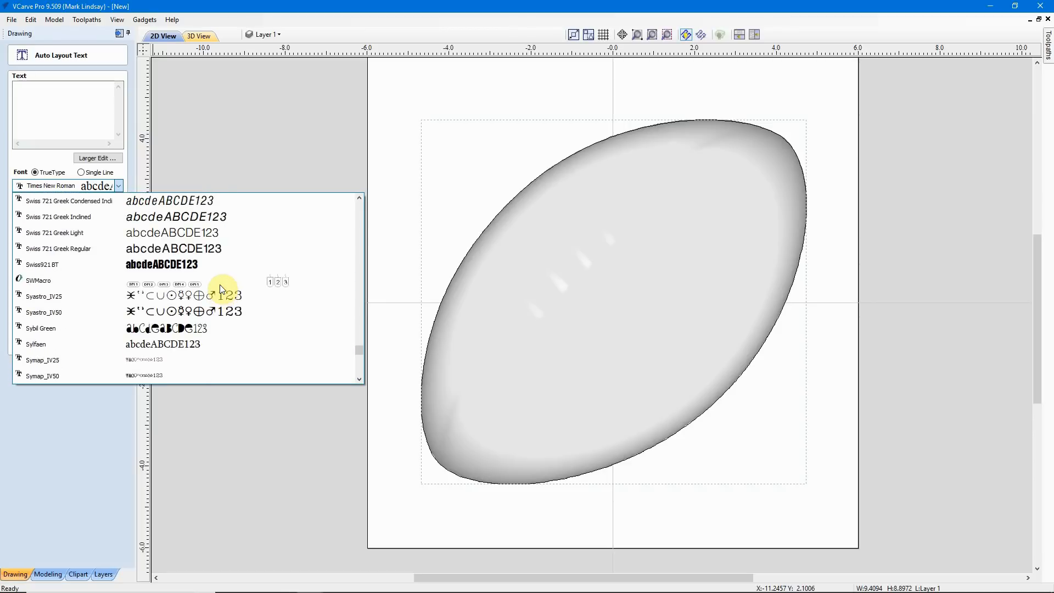
scroll(221, 285, "up", 2)
scroll(243, 289, "up", 6)
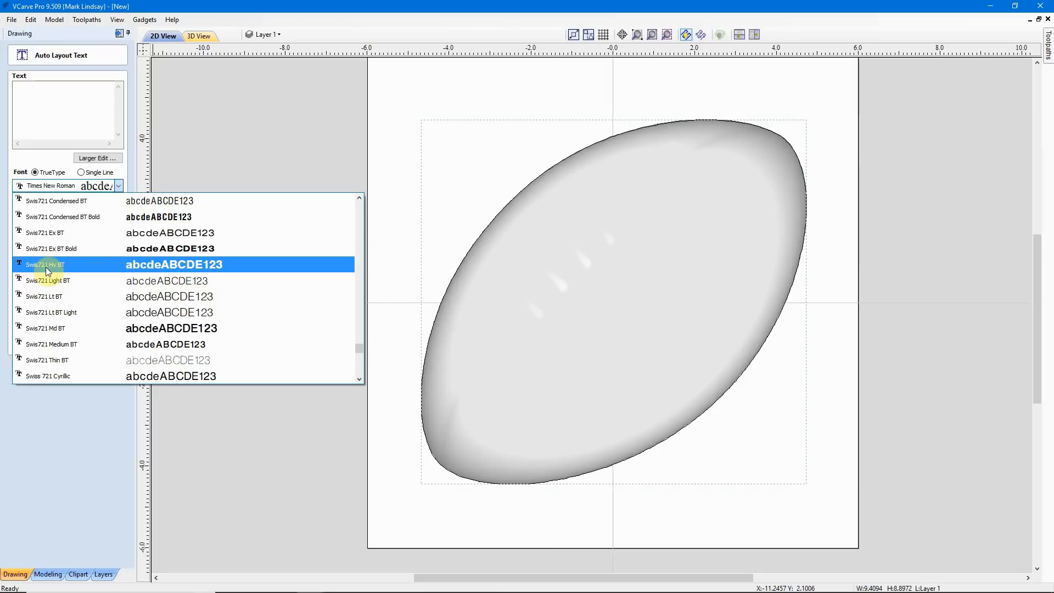
left_click(198, 268)
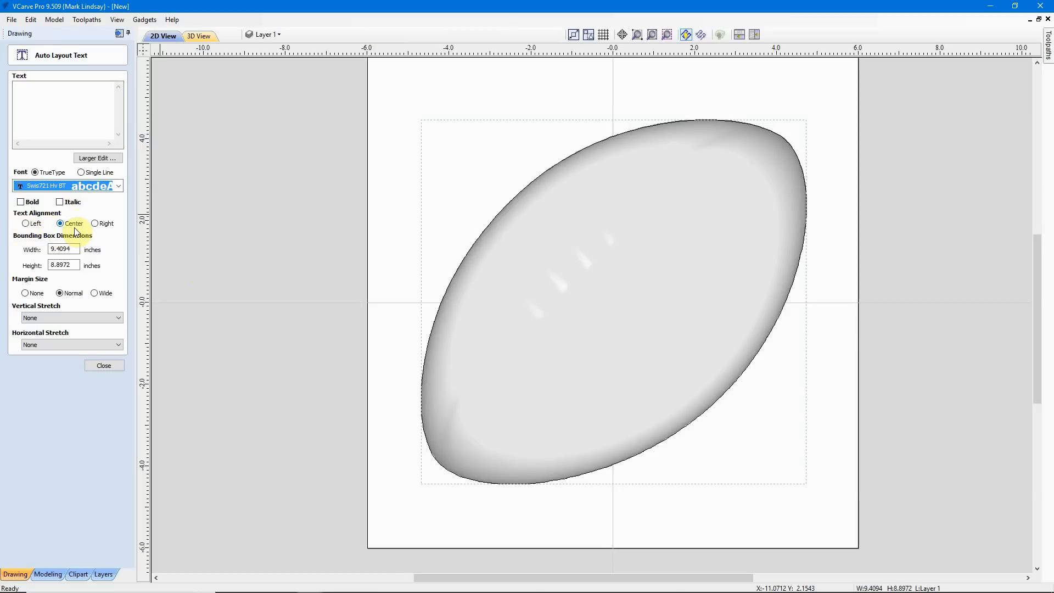
Enter the recipient's first name as the text inside the football outline and close Auto Layout Text
left_click(62, 113)
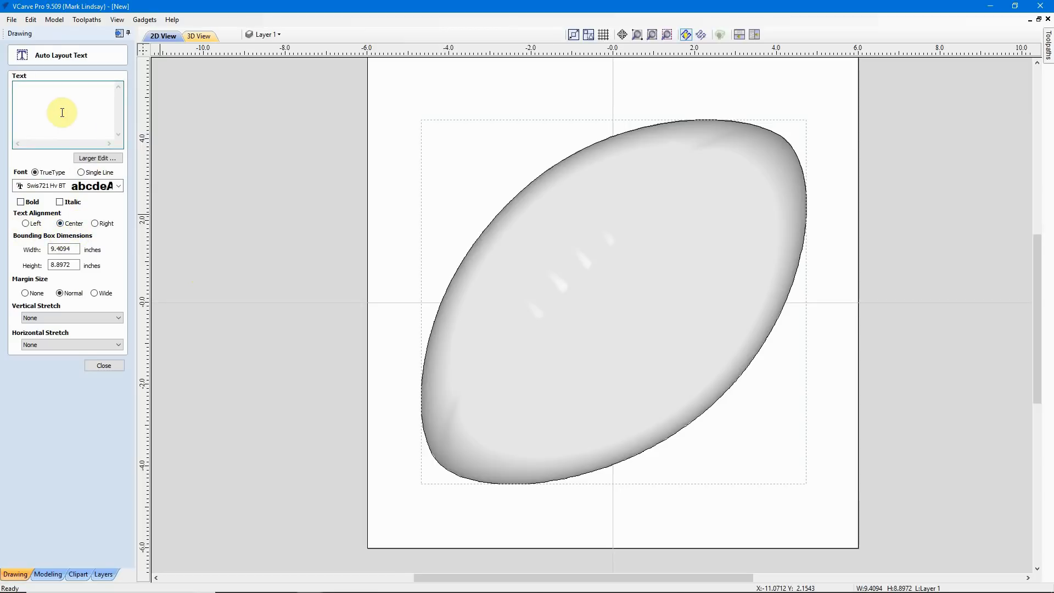
type("J")
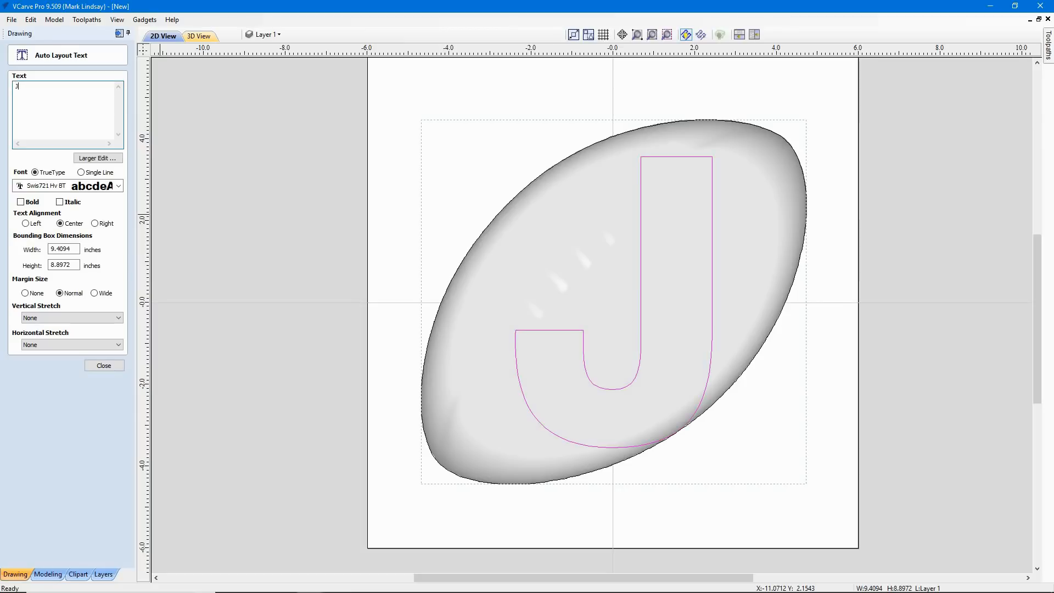
type("ason")
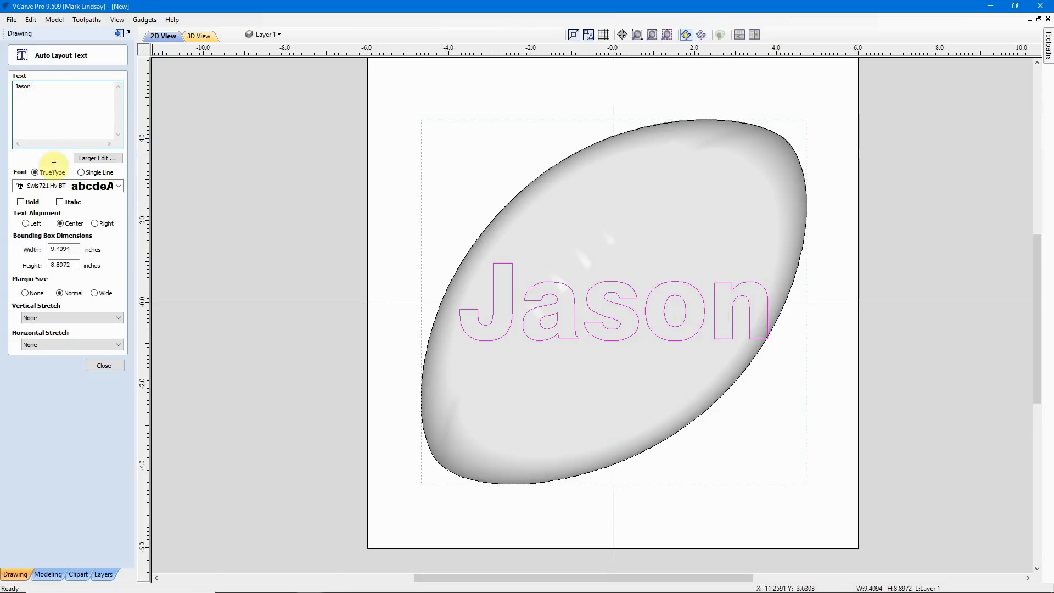
left_click(104, 367)
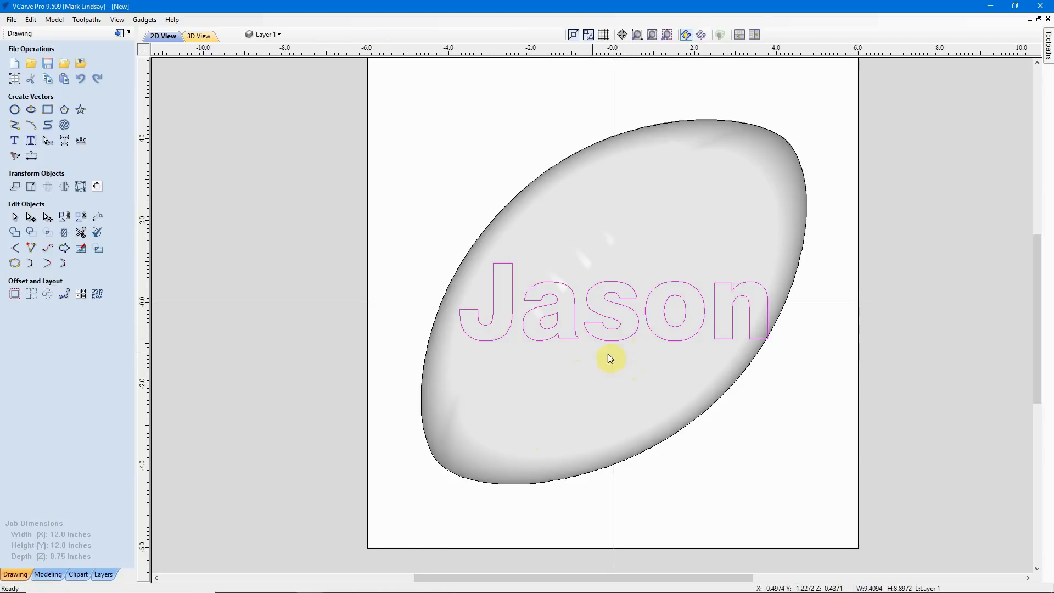
Select the name text and rotate it counterclockwise to run parallel to the football's laces and long axis
left_click(619, 343)
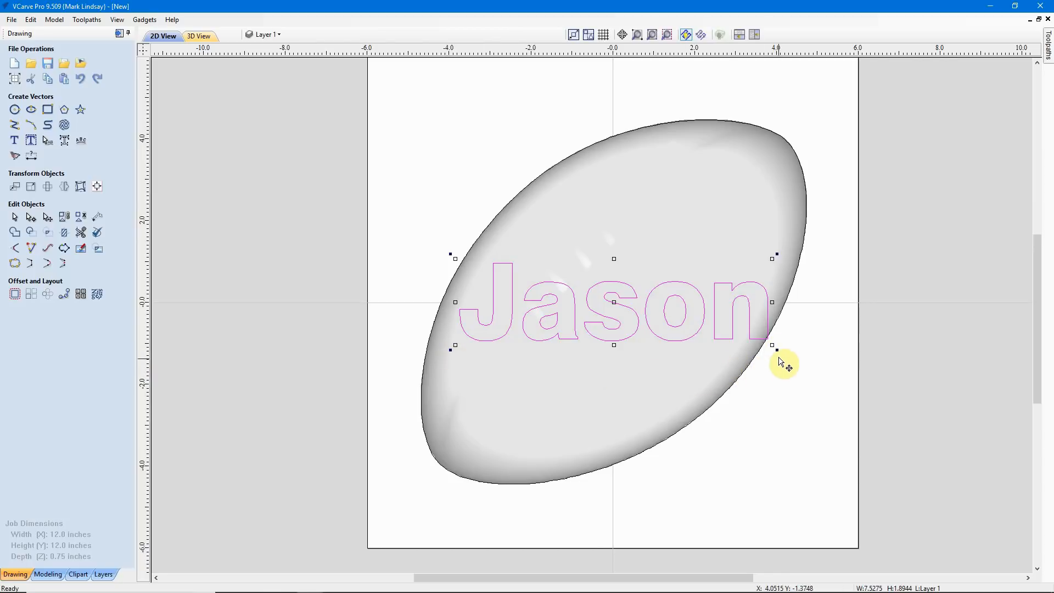
left_click_drag(778, 352, 774, 228)
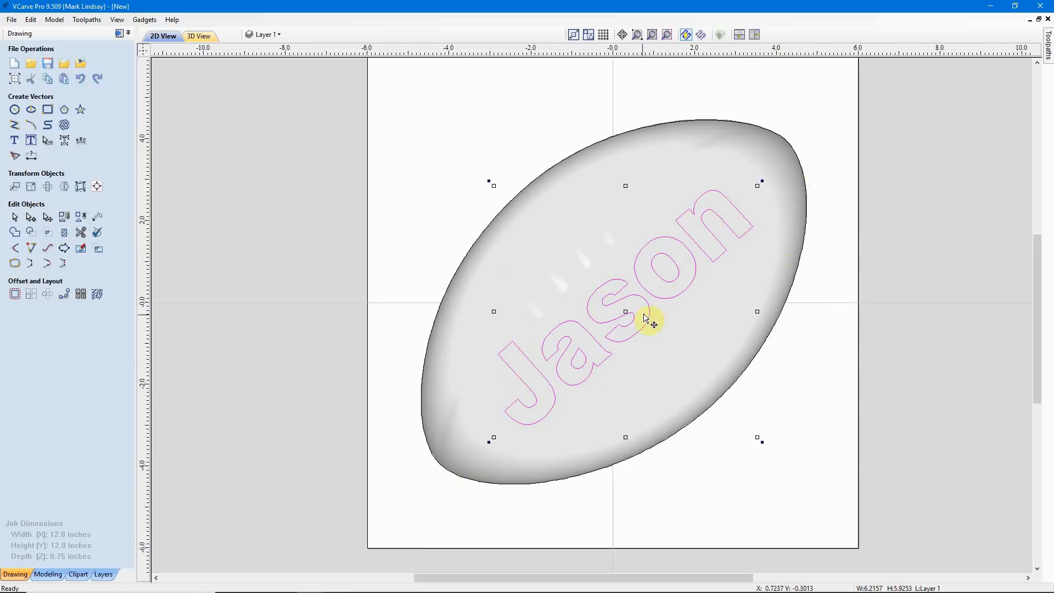
left_click(761, 444)
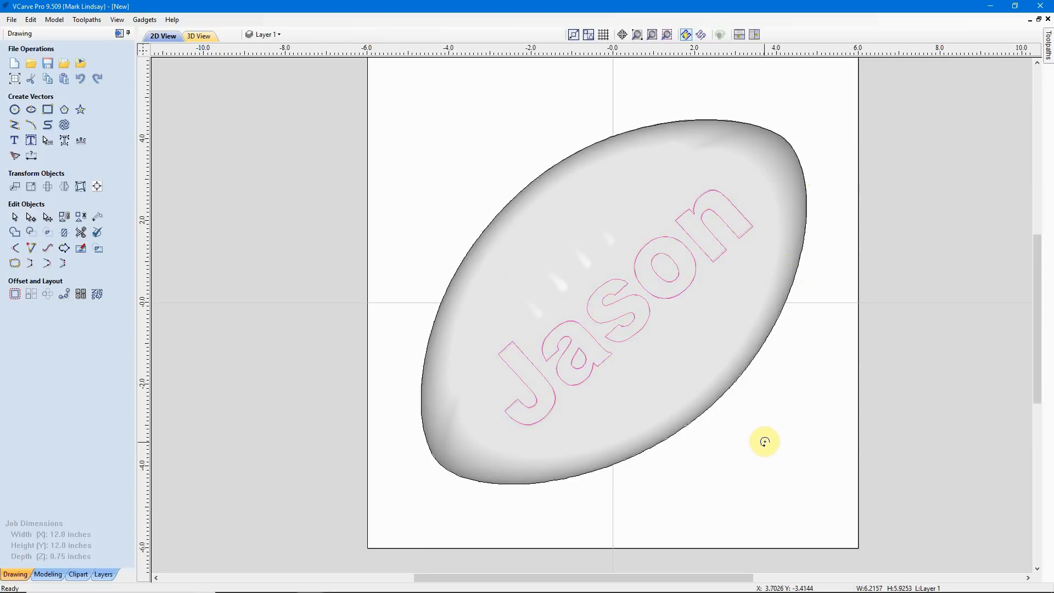
left_click(766, 442)
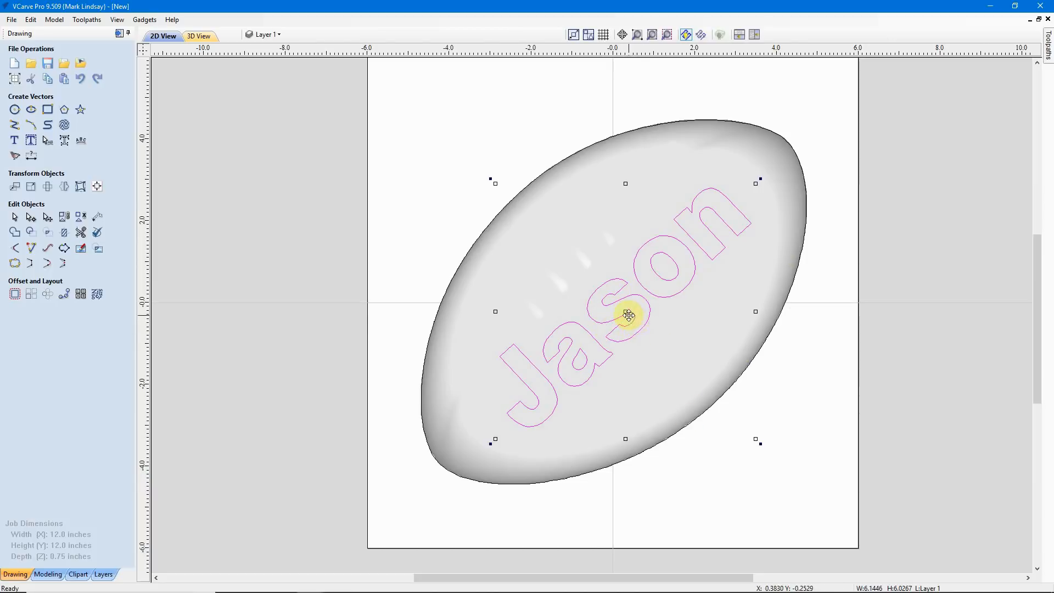
Move the rotated name down and to the right, clear of the football's laces, and deselect it
left_click_drag(626, 311, 645, 324)
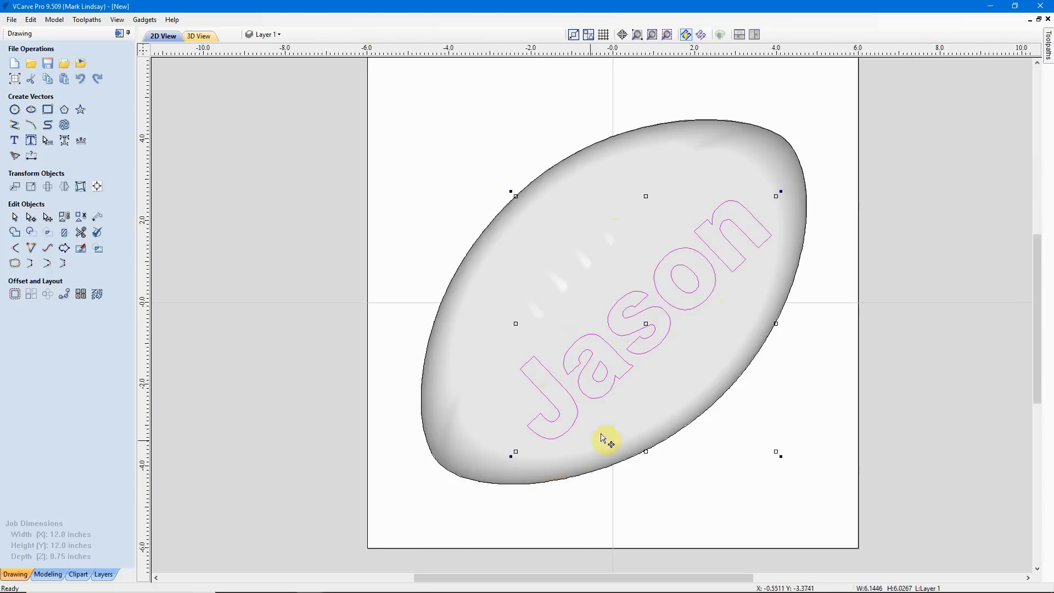
left_click_drag(646, 323, 644, 327)
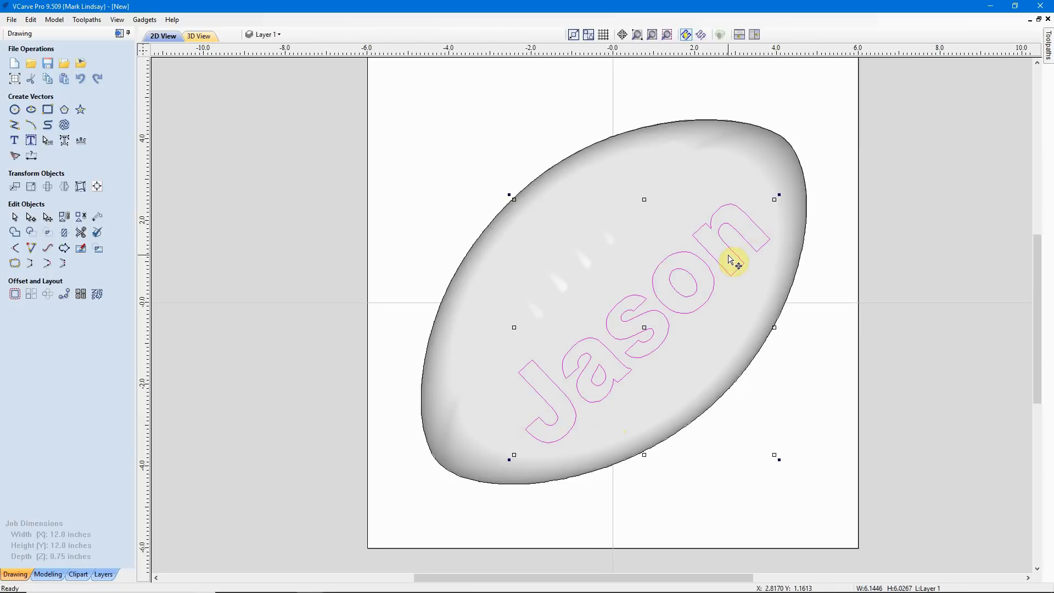
left_click(795, 516)
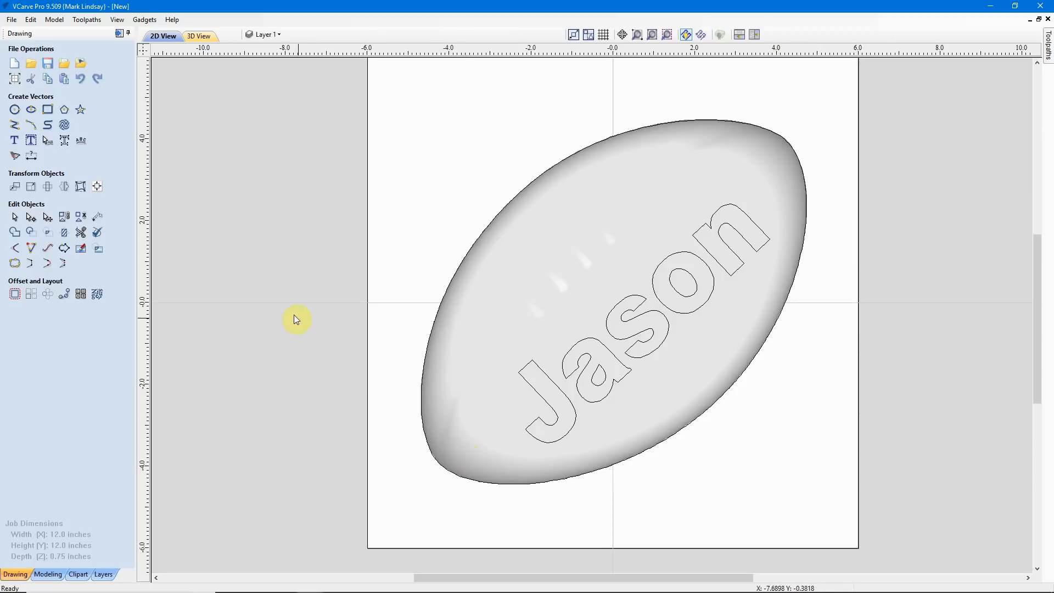
Start saving the job under a new name and browse to the Part 4 folder inside VCarve Pro Tutorials, VCarving Basics
left_click(10, 20)
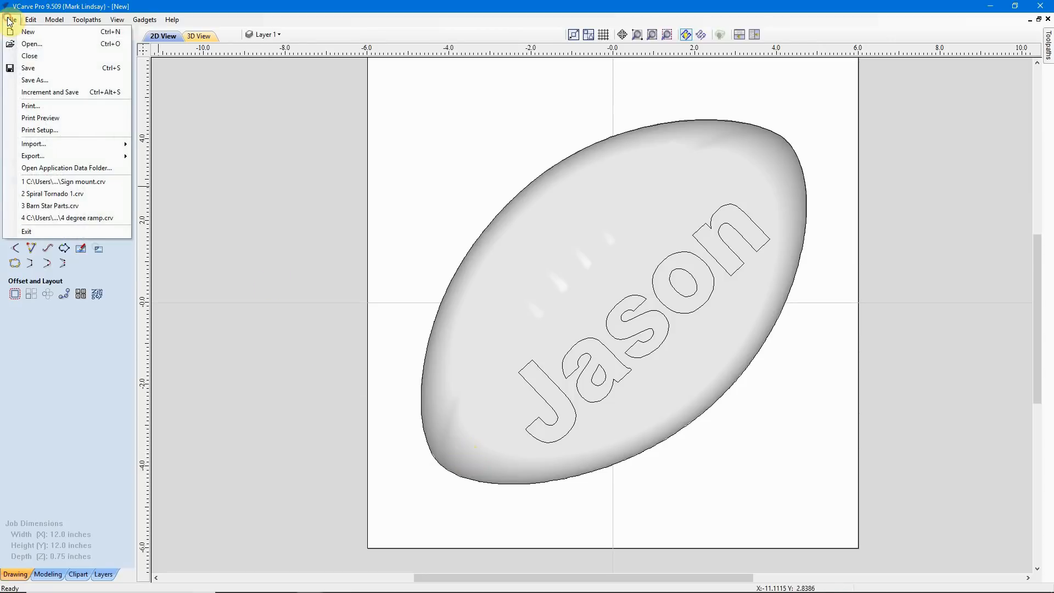
left_click(33, 80)
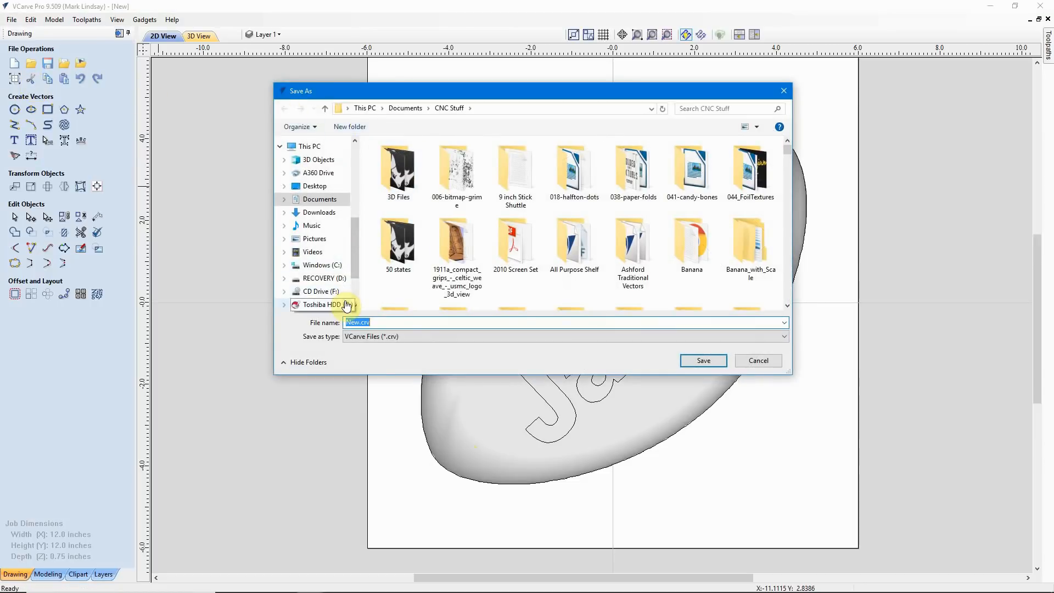
left_click(321, 265)
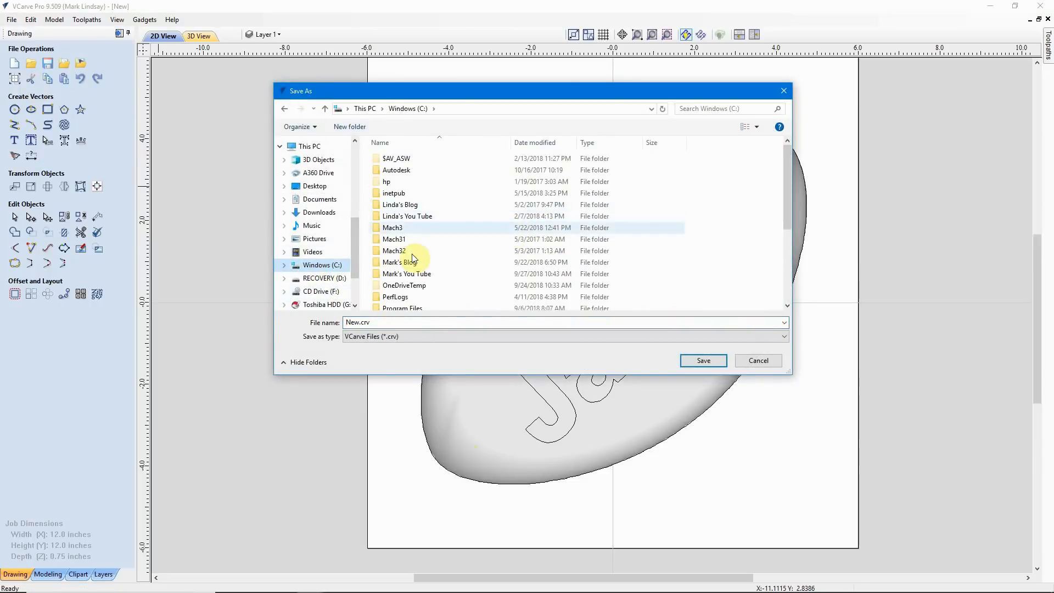
double_click(418, 274)
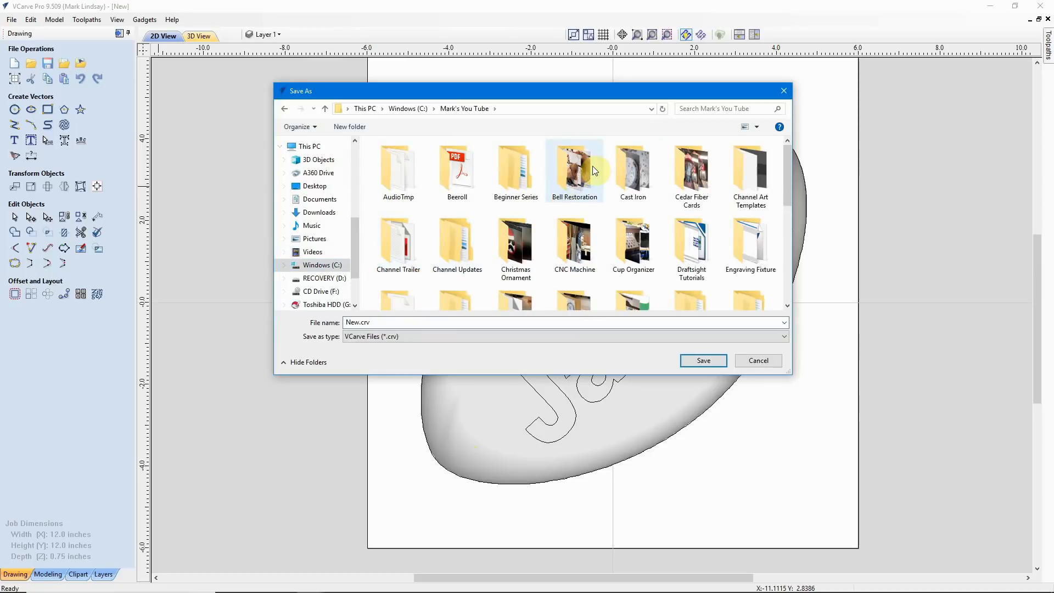
scroll(652, 215, "down", 5)
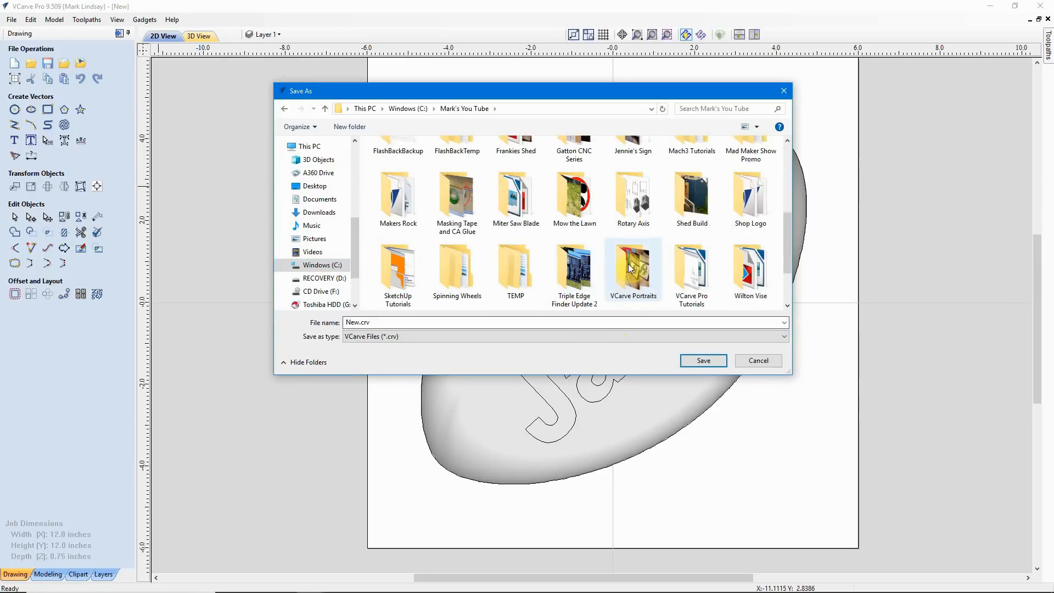
double_click(697, 278)
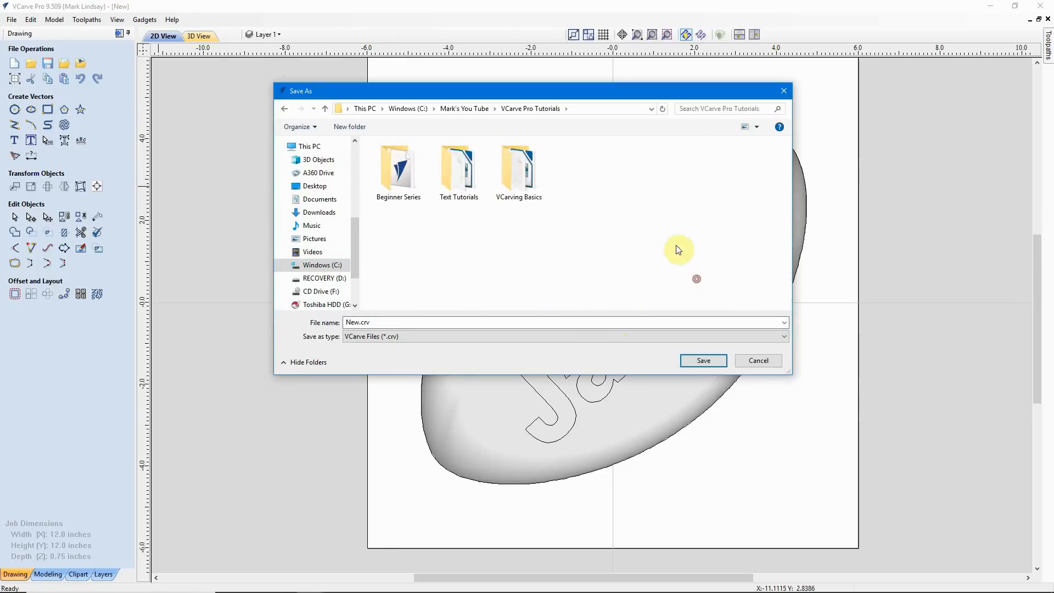
double_click(513, 174)
double_click(577, 185)
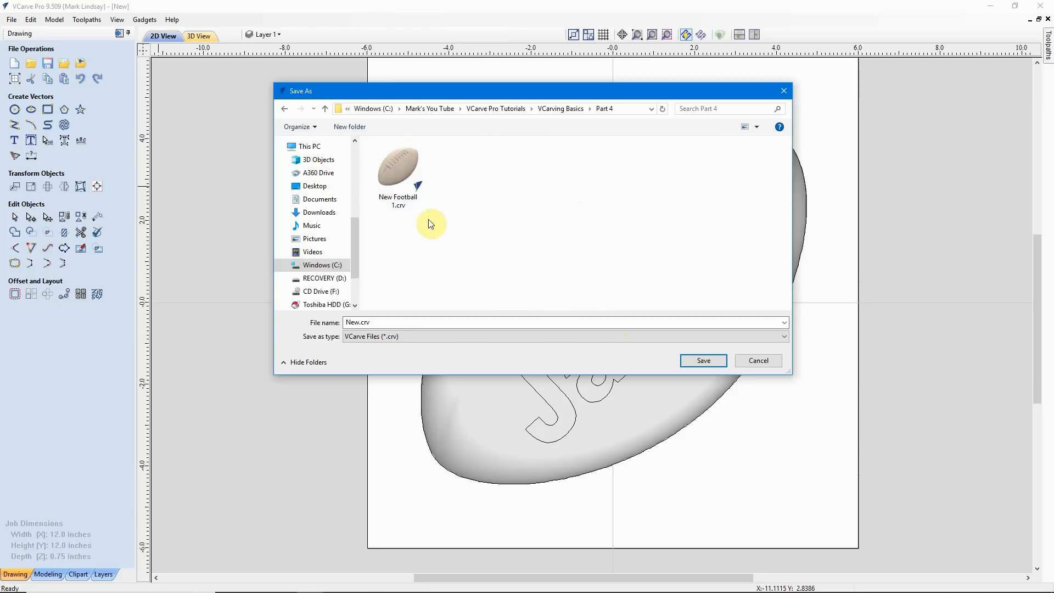
Name the file New Football 2 and save it as a VCarve file
double_click(360, 322)
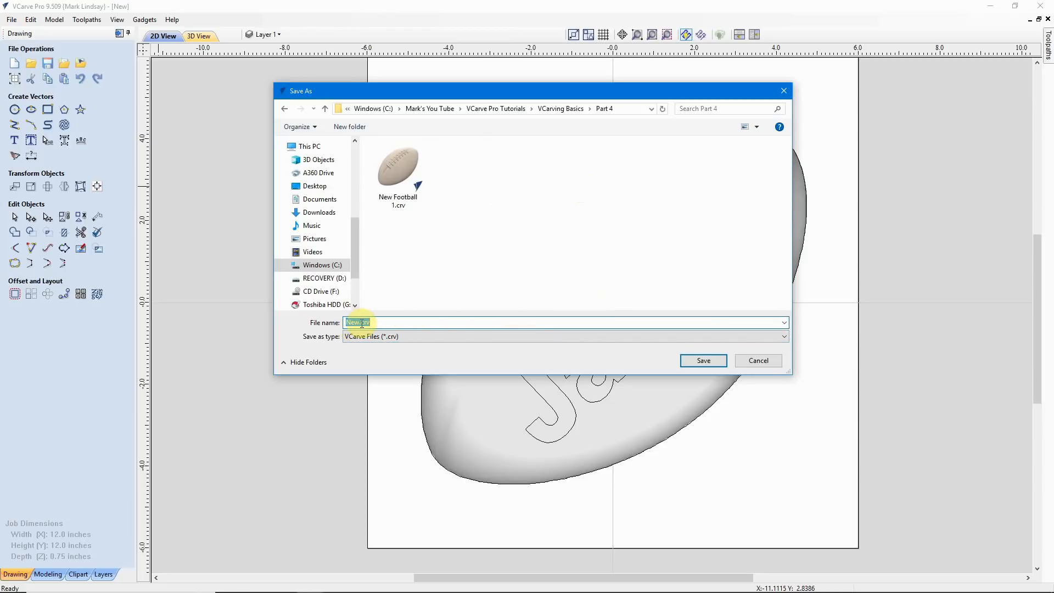
left_click(360, 322)
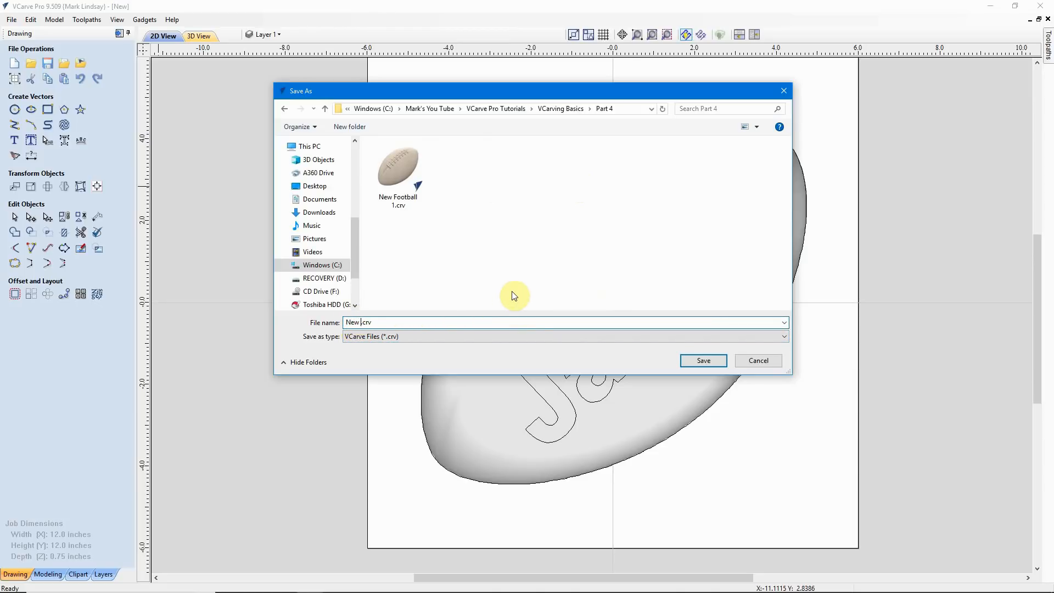
type("Football 2")
left_click(708, 364)
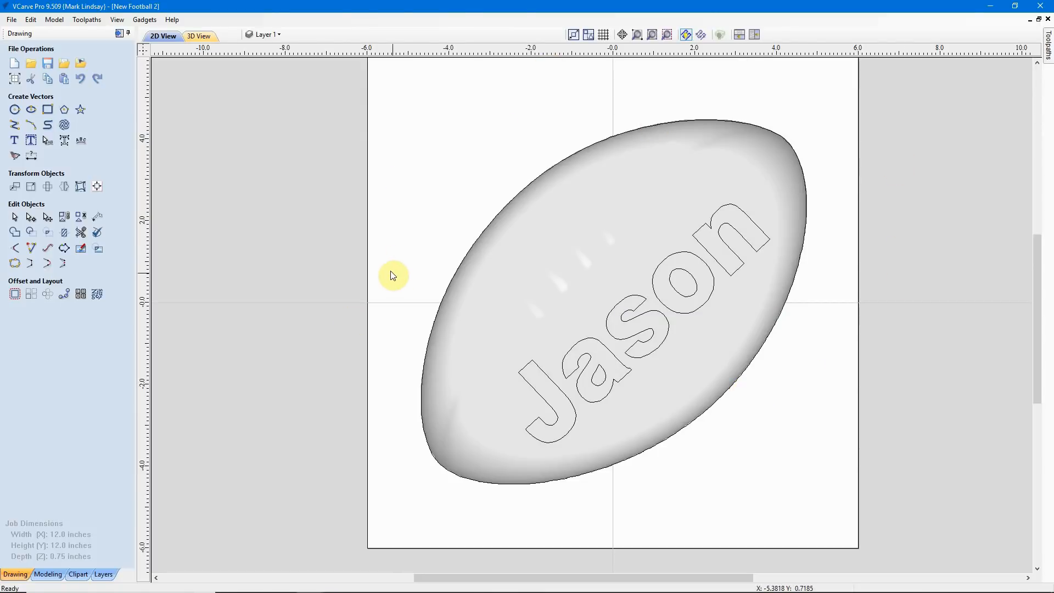
Switch to the toolpath workspace, start a 3D Finish Machining Toolpath, and accept the material setup
left_click(118, 33)
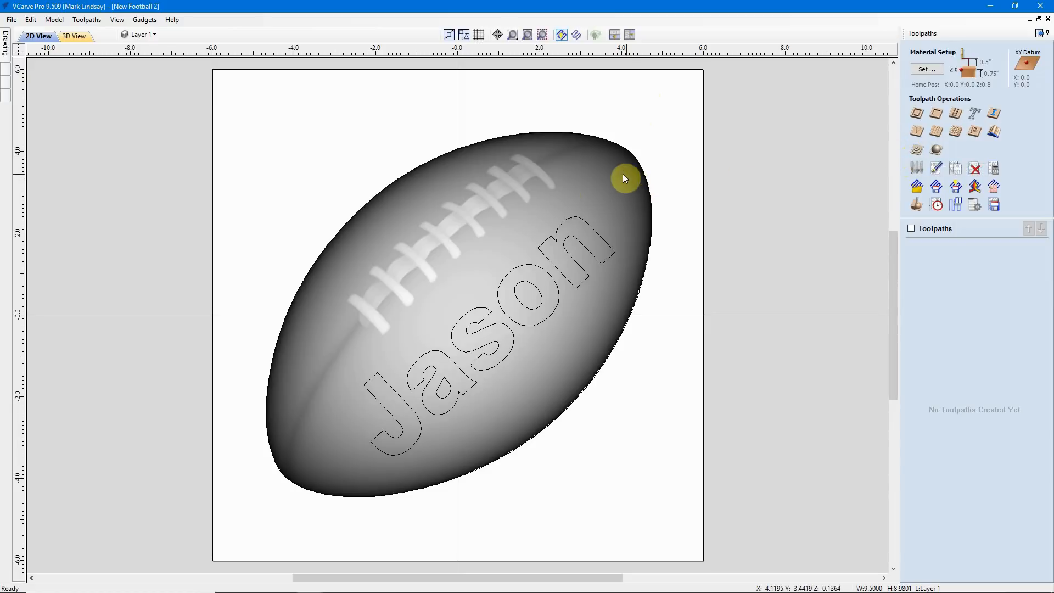
left_click(936, 151)
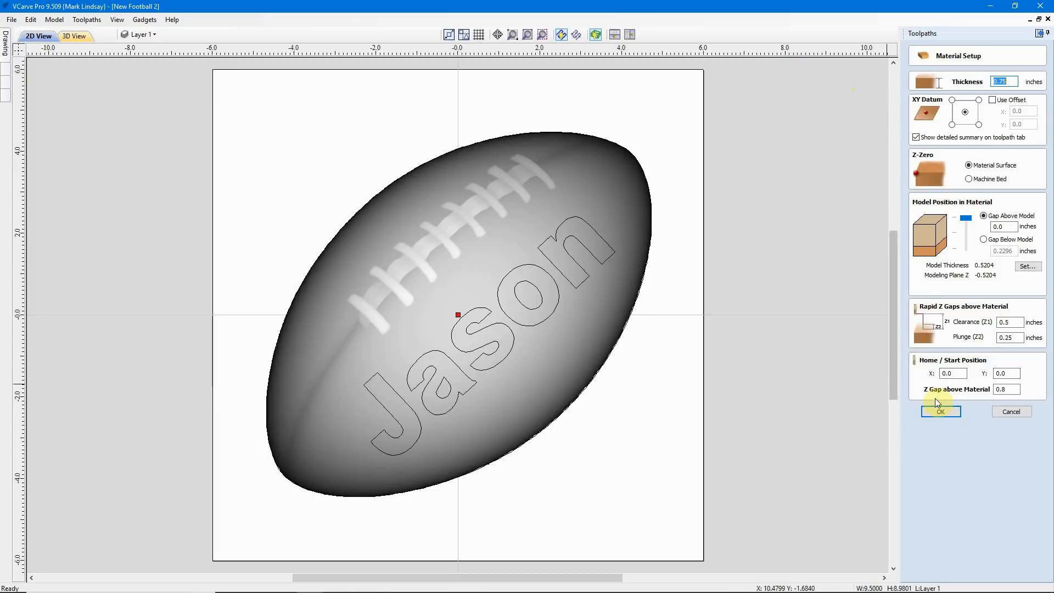
left_click(942, 412)
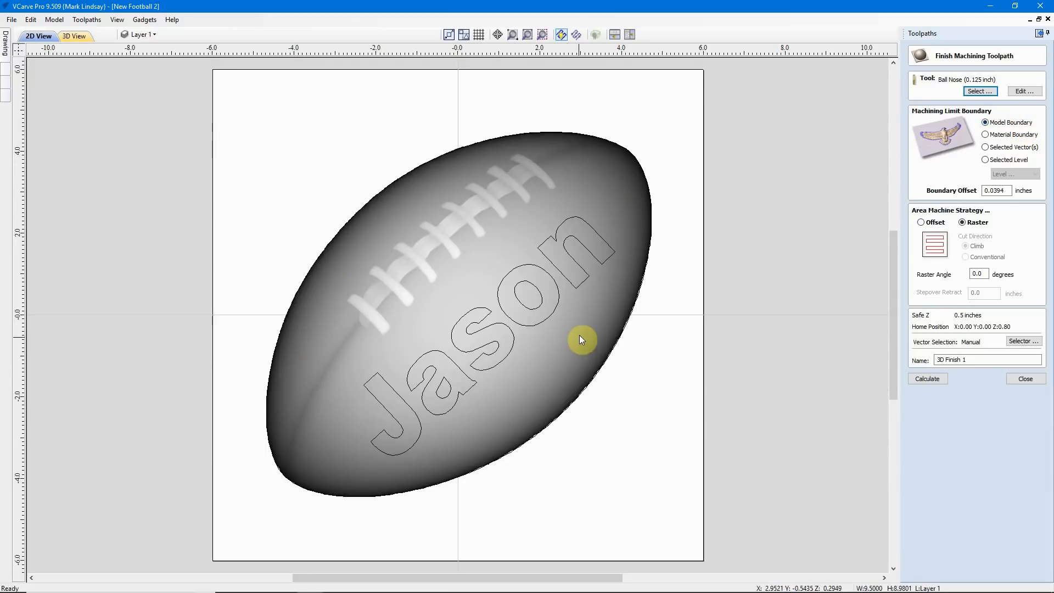
Limit the finishing pass to the model boundary, name the toolpath Football 3D Finish, and calculate it
left_click(985, 136)
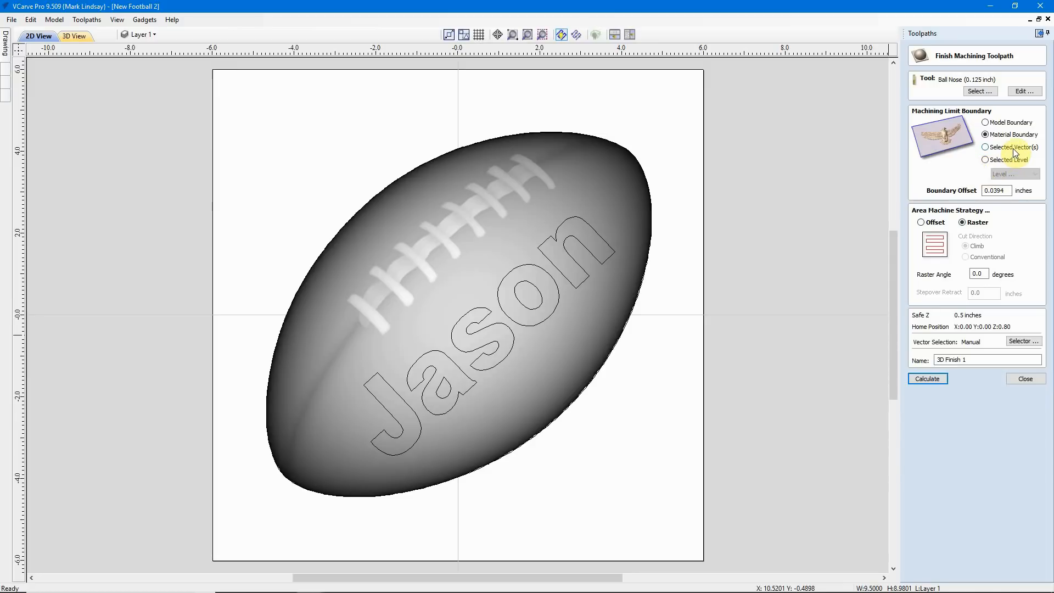
left_click(984, 123)
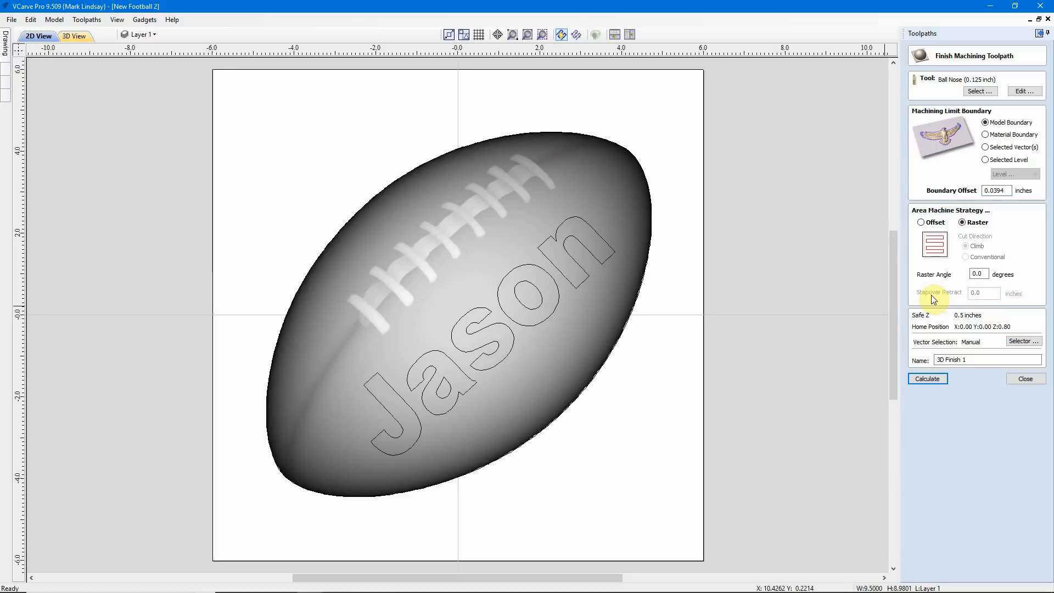
double_click(964, 359)
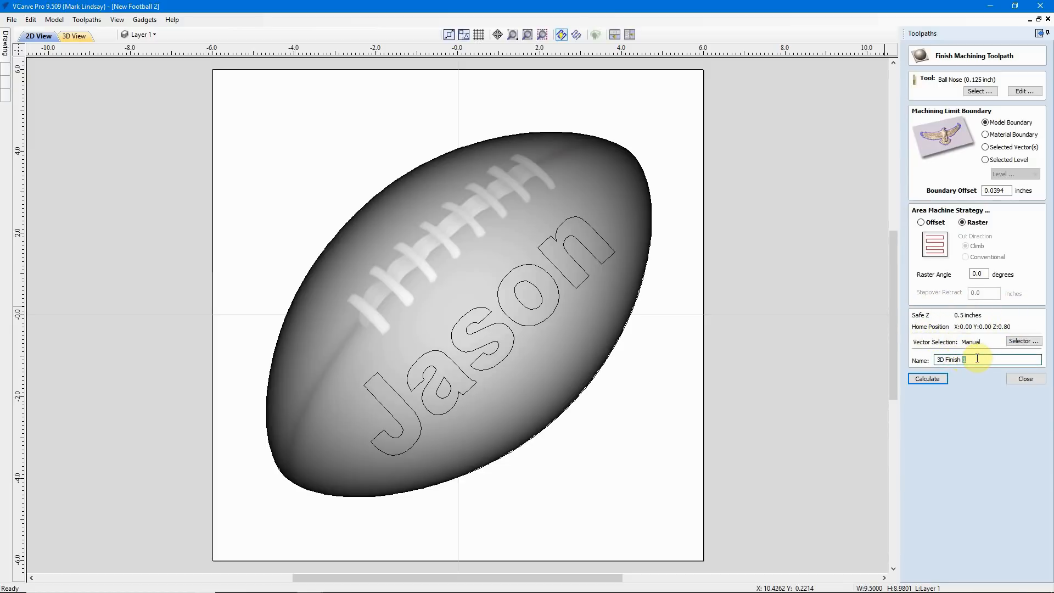
left_click(936, 359)
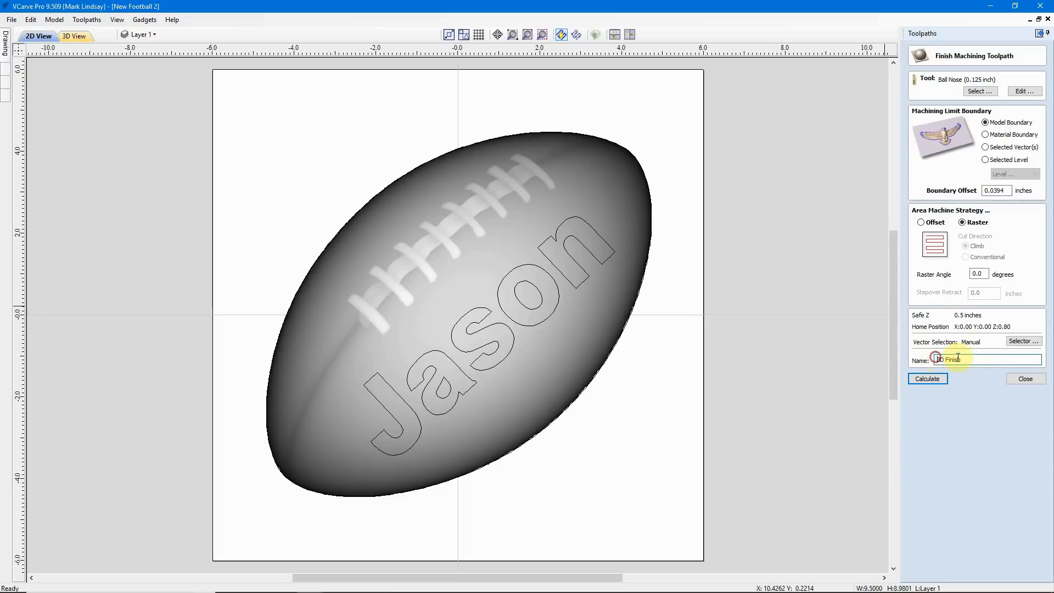
type("Football")
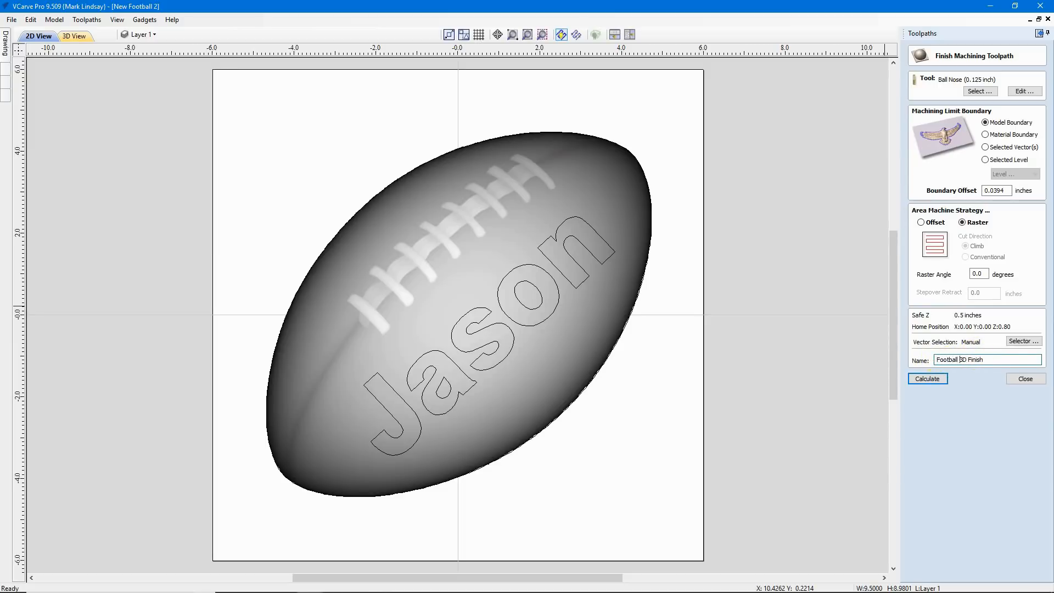
left_click(930, 379)
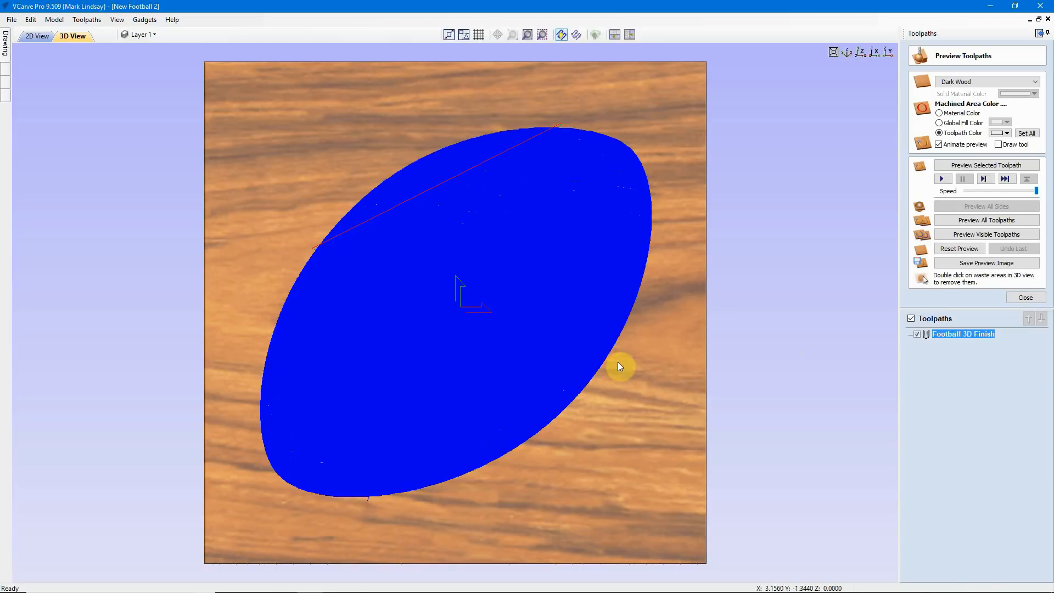
Set the preview material to Maple and examine the raster toolpath lines across the football
left_click(1036, 82)
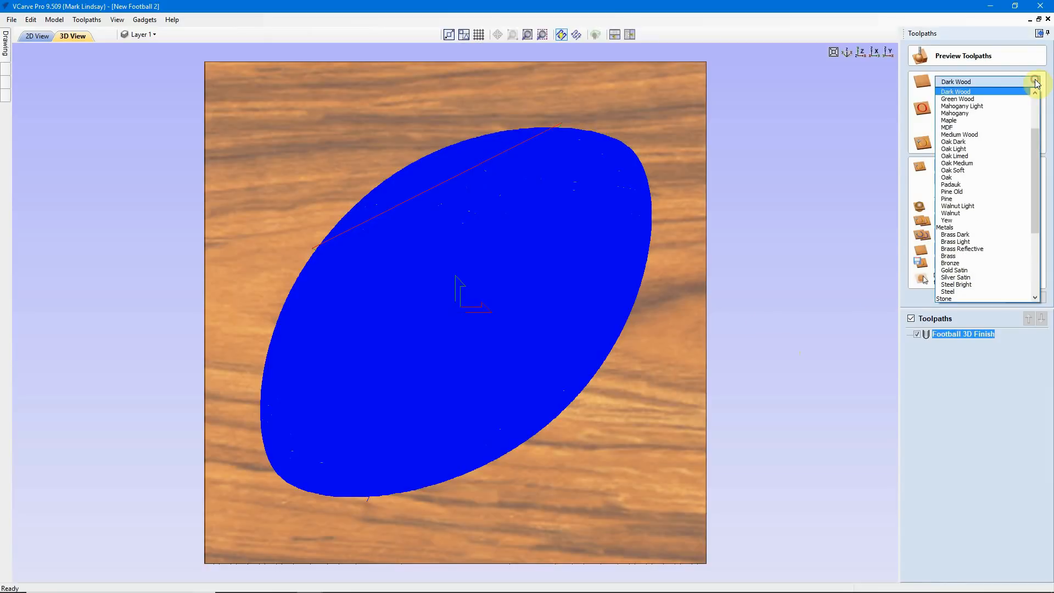
left_click(961, 120)
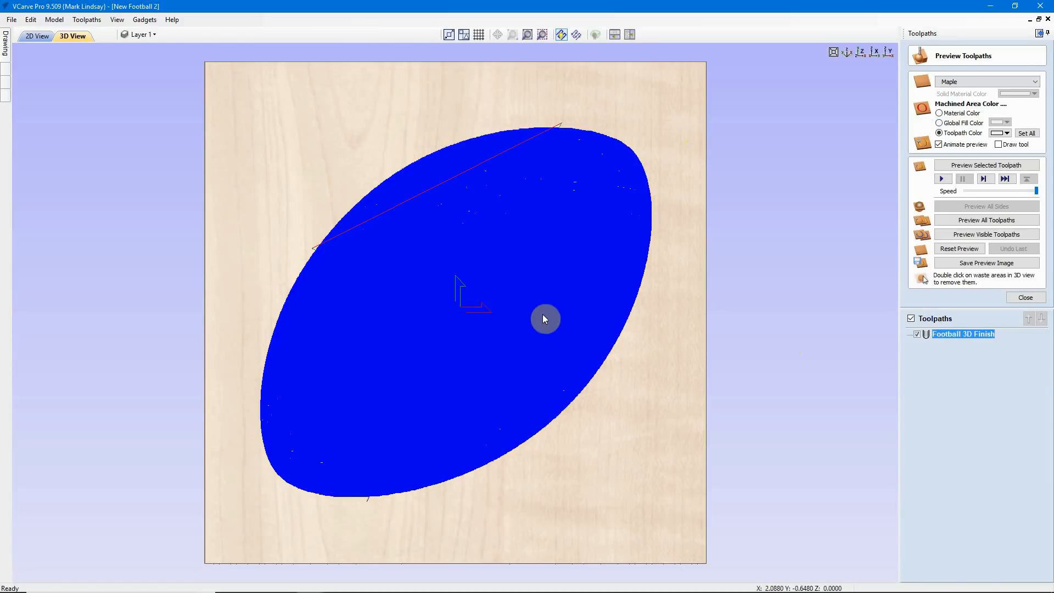
scroll(492, 310, "up", 1)
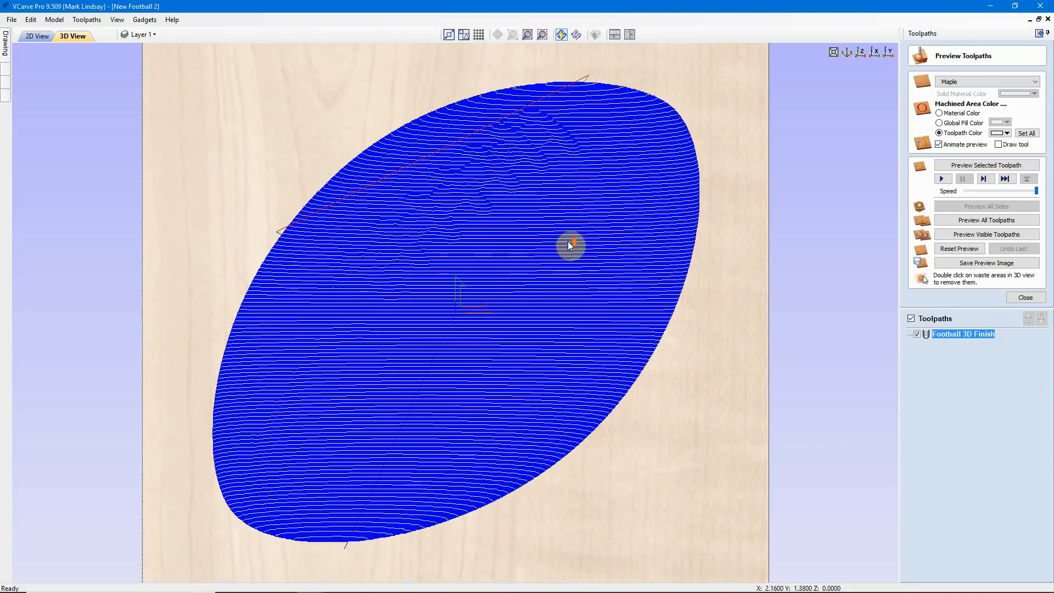
scroll(568, 241, "up", 1)
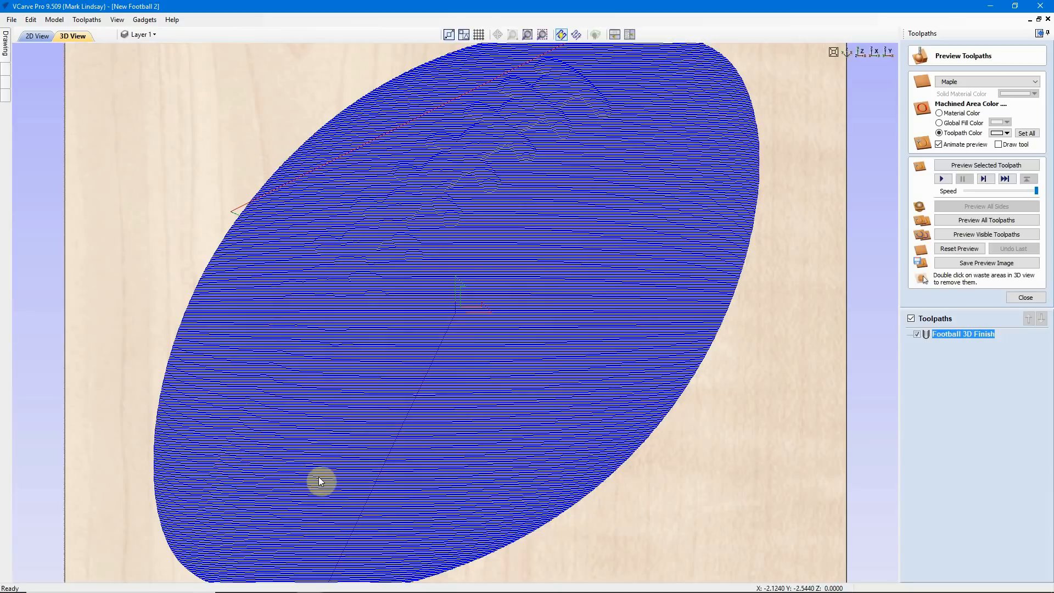
scroll(433, 376, "down", 1)
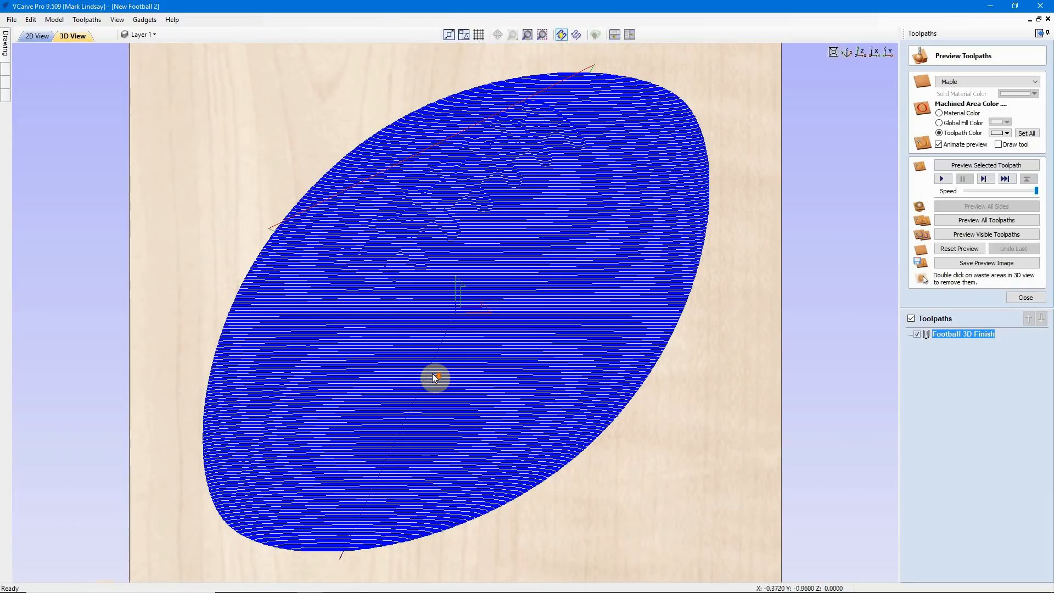
scroll(437, 372, "down", 1)
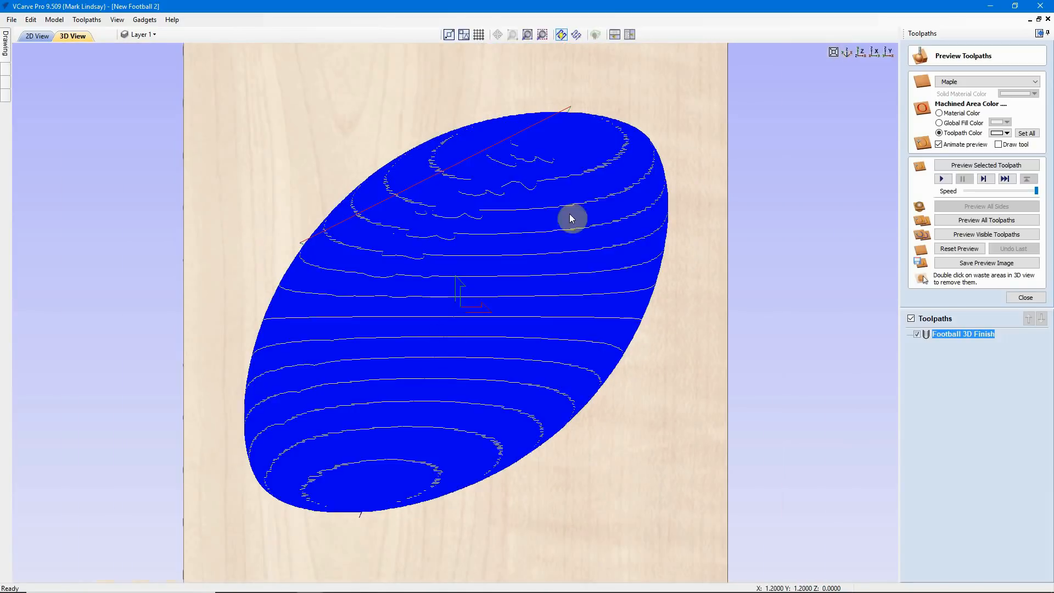
left_click(860, 53)
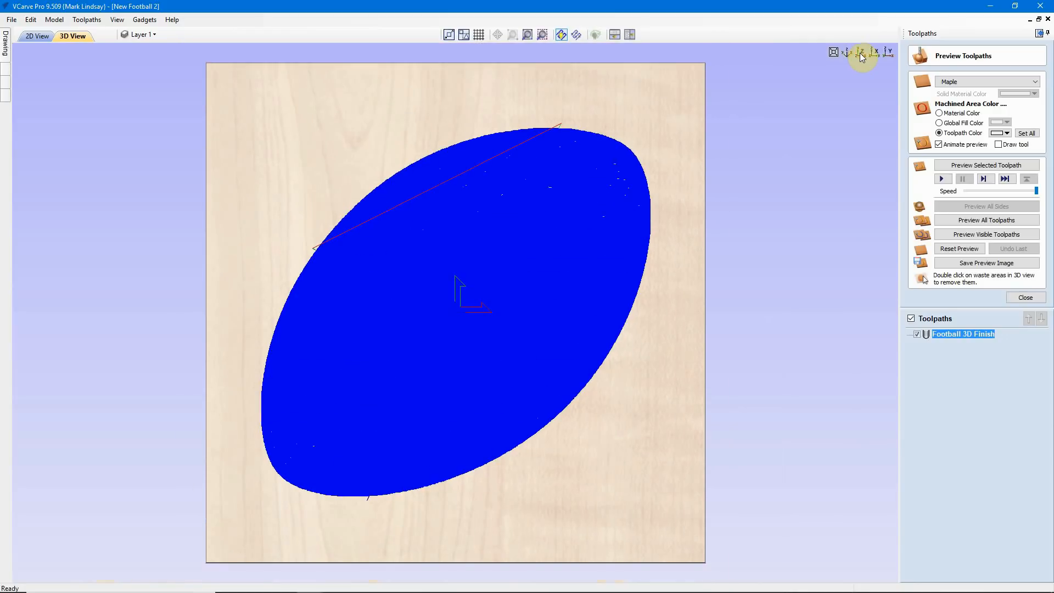
Set the machined area colour to Material Color, preview the Football 3D Finish toolpath, and close the preview
left_click(940, 113)
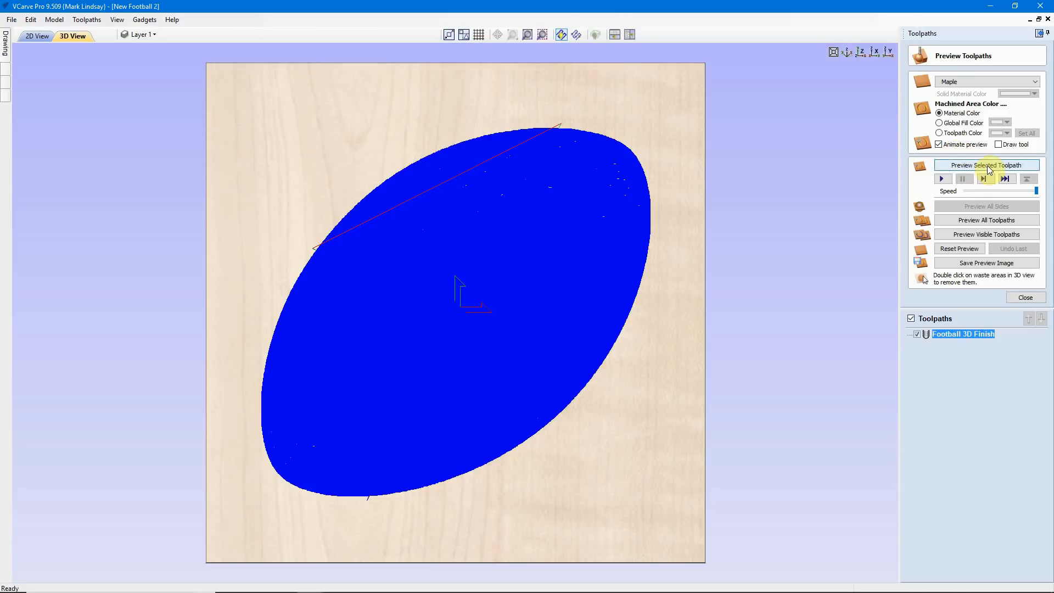
left_click(987, 165)
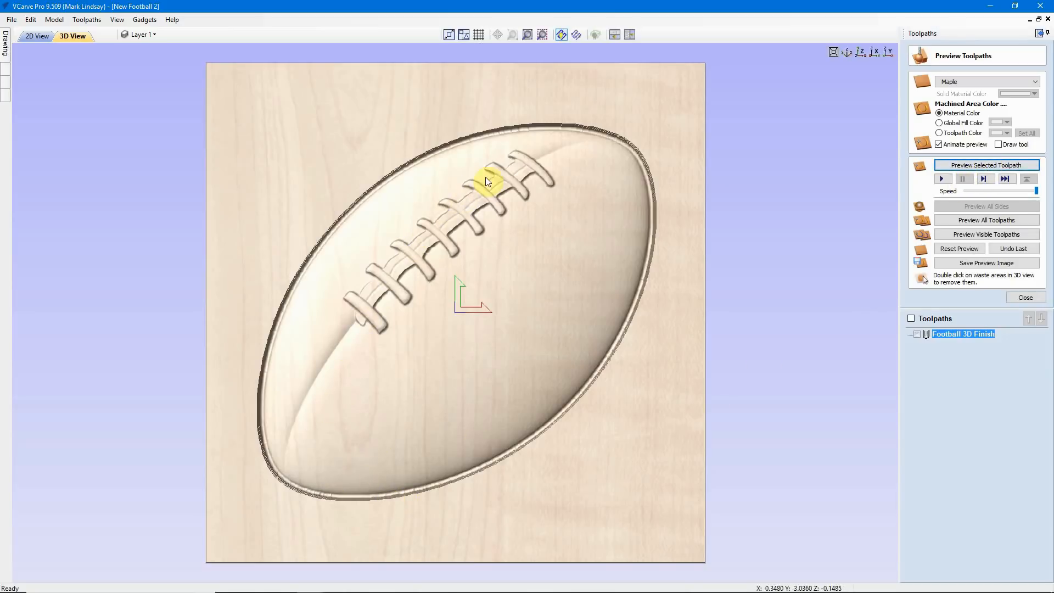
scroll(538, 161, "up", 2)
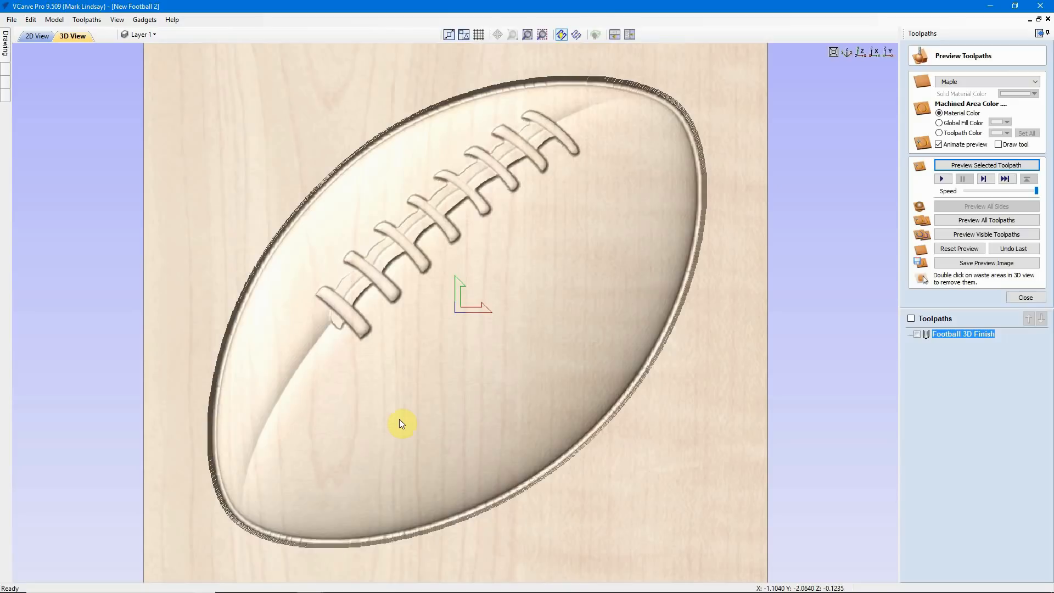
scroll(400, 423, "down", 2)
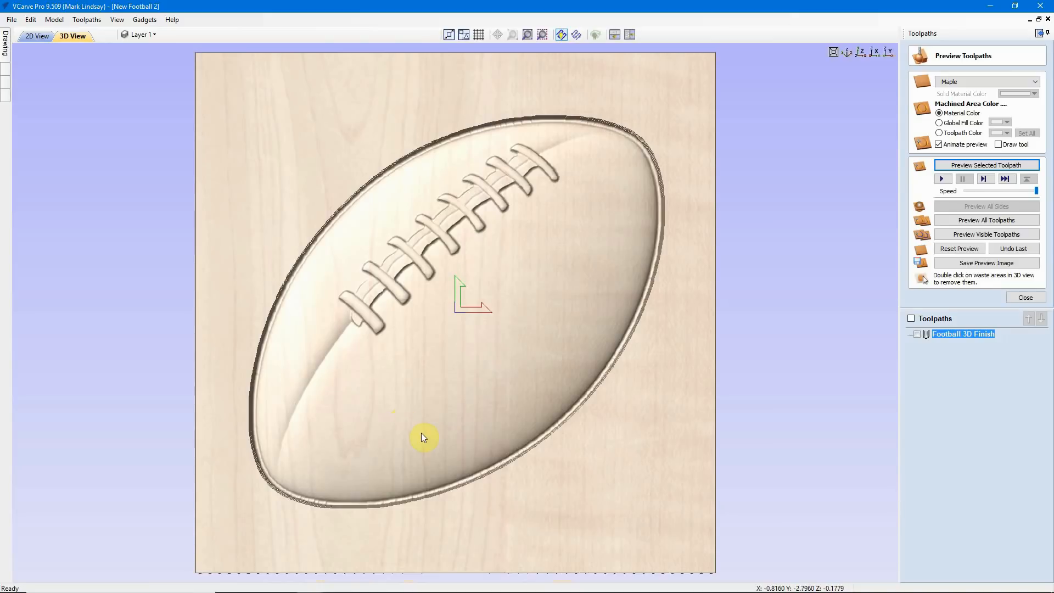
left_click(1025, 297)
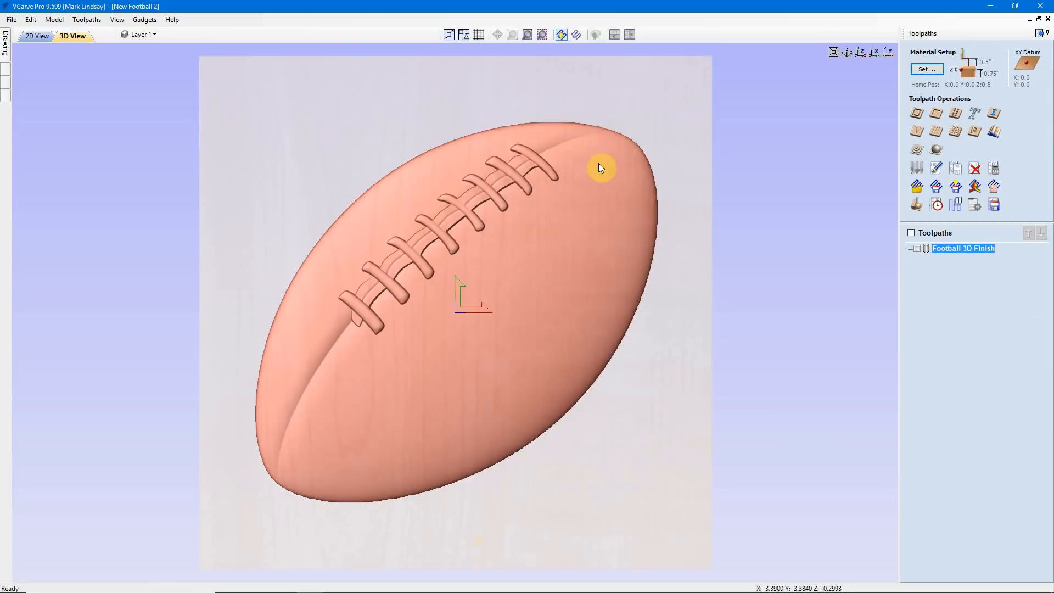
Start a V-Carve / Engraving Toolpath on the name lettering in the 2D view and choose the V-Bit (90 deg 0.5") tool
left_click(34, 34)
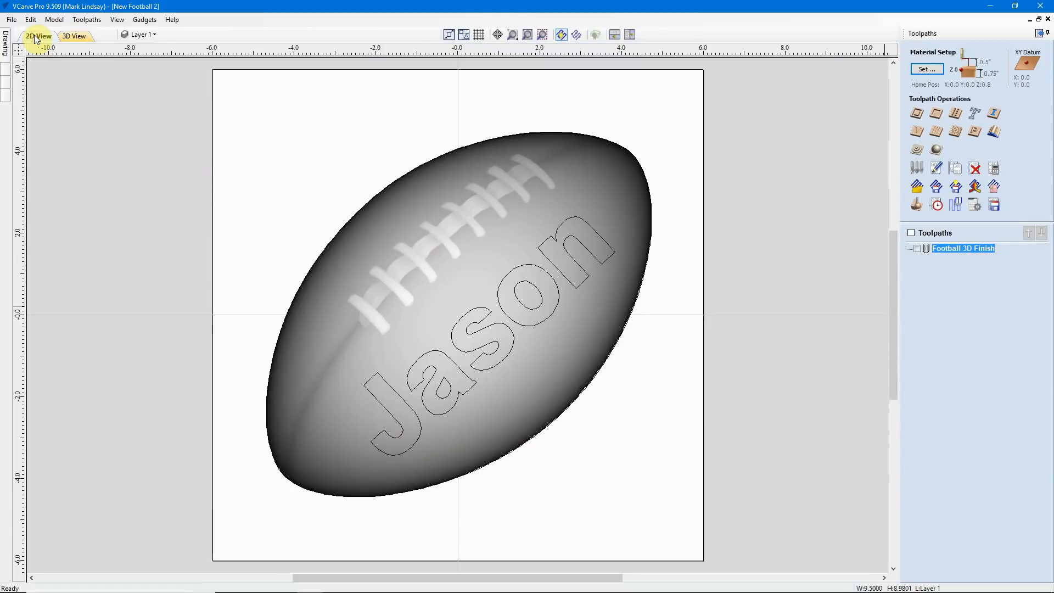
left_click(530, 97)
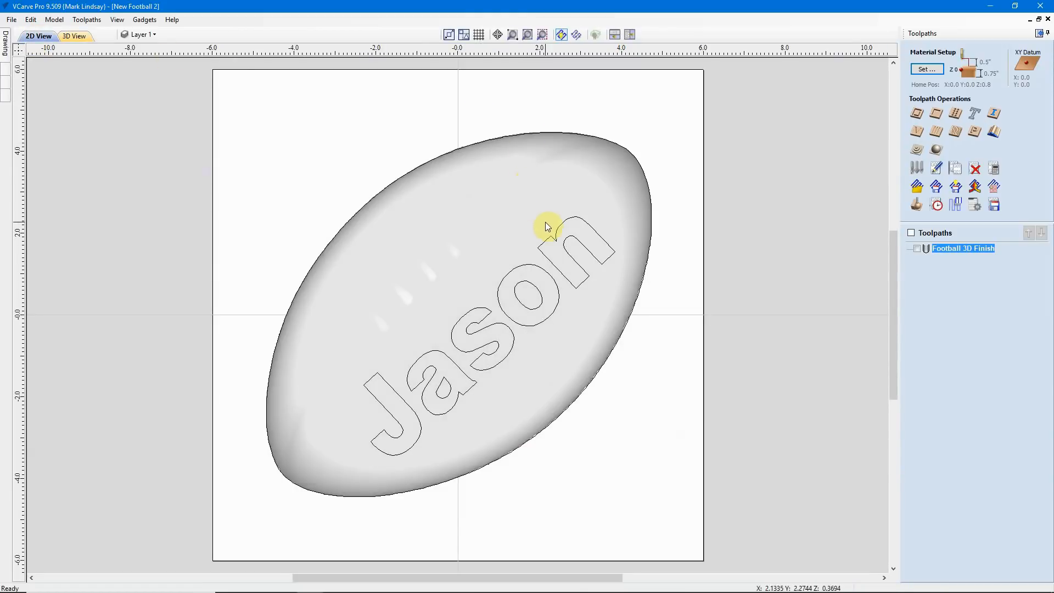
left_click(552, 242)
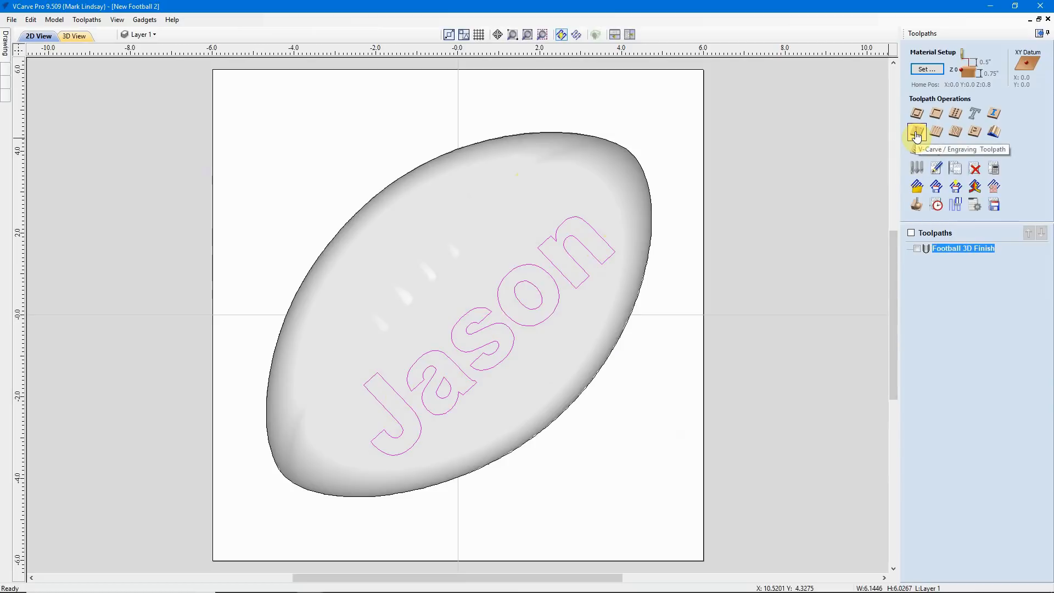
left_click(916, 134)
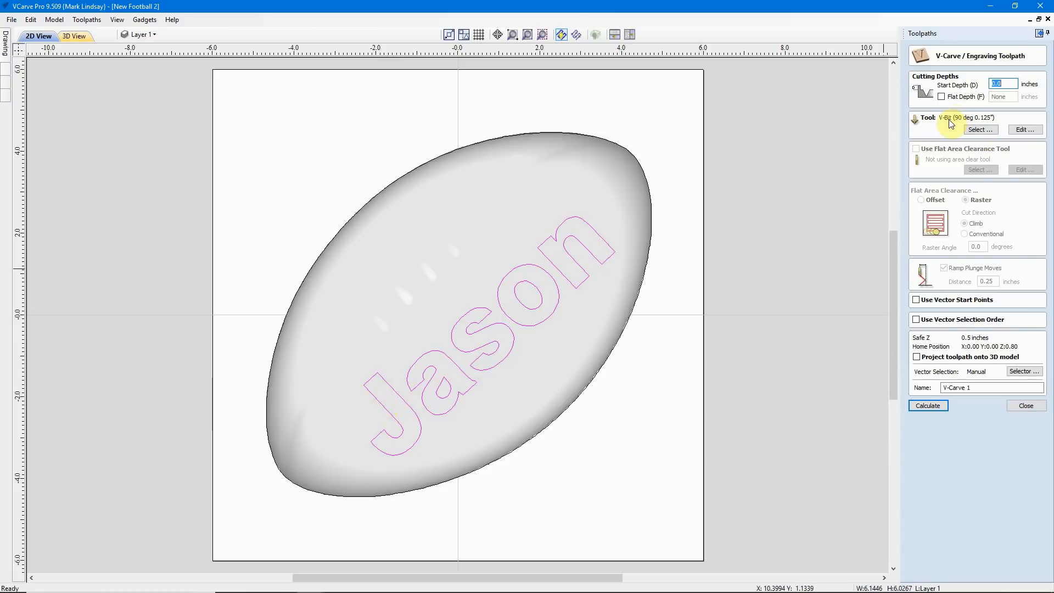
left_click(981, 130)
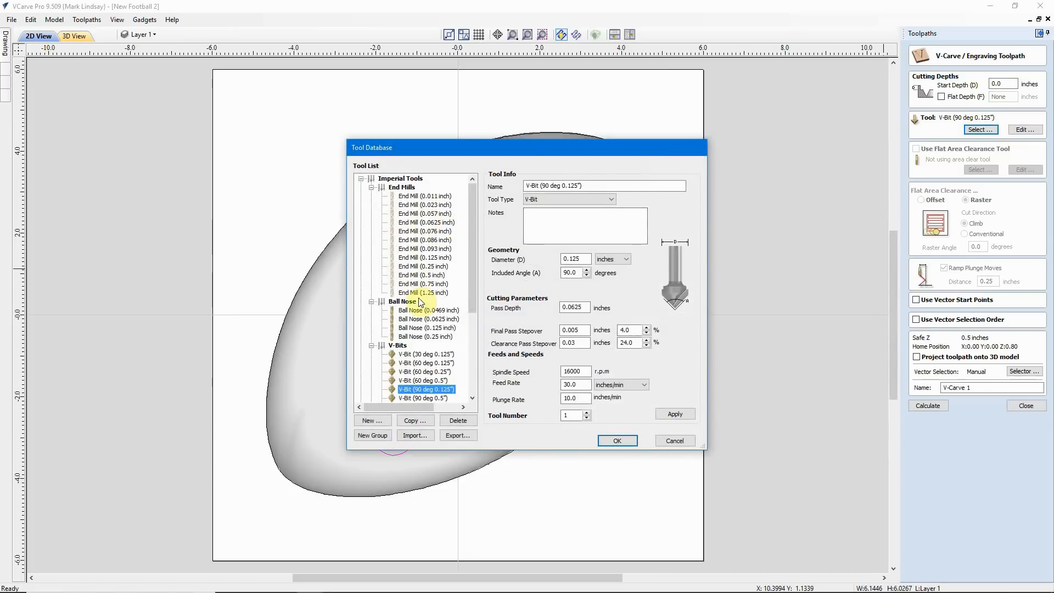
left_click(439, 399)
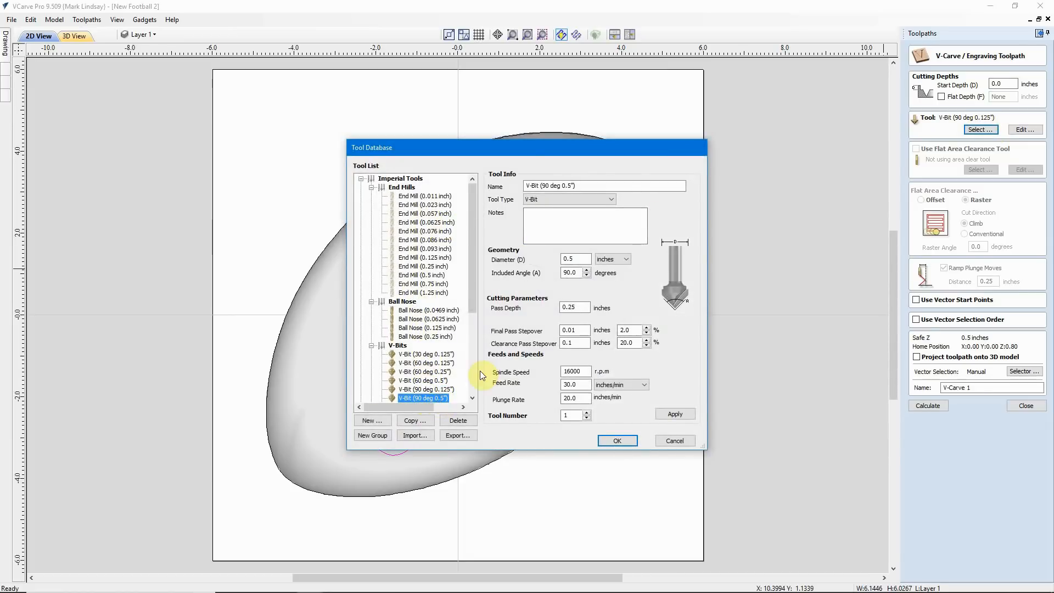
scroll(439, 378, "down", 1)
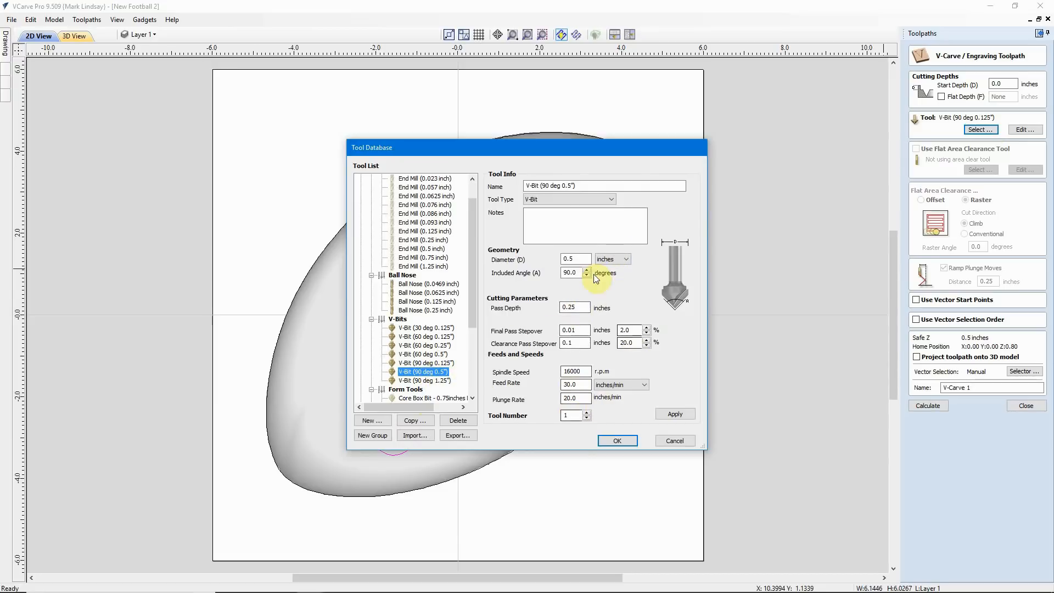
left_click(616, 440)
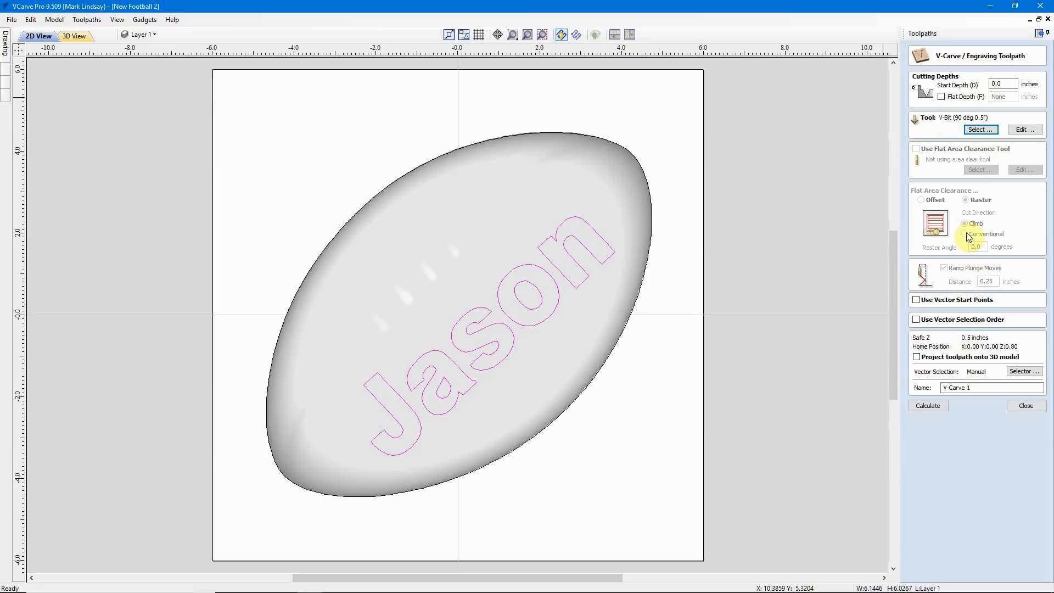
Name the toolpath V-Carve Text and calculate it
double_click(968, 387)
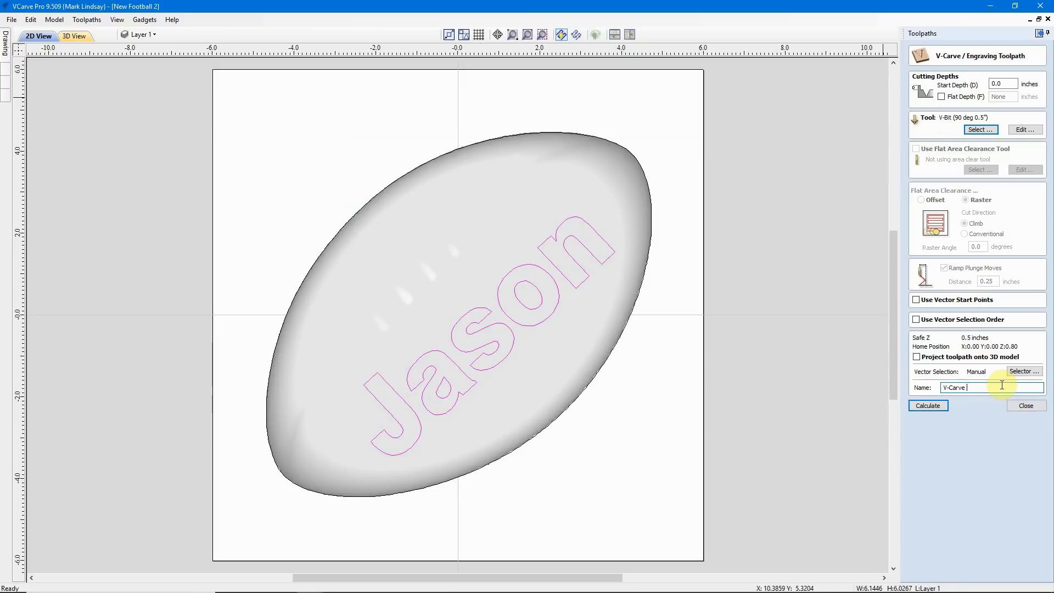
type("Text")
left_click(932, 407)
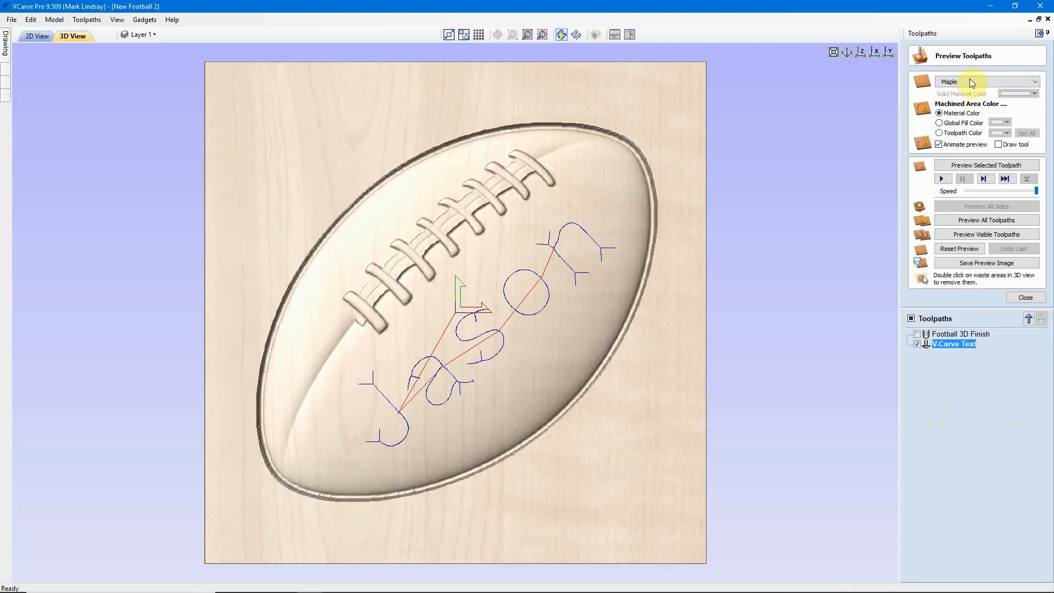
Set the machined area to a black toolpath colour and preview the V-Carve Text toolpath on the football
left_click(939, 132)
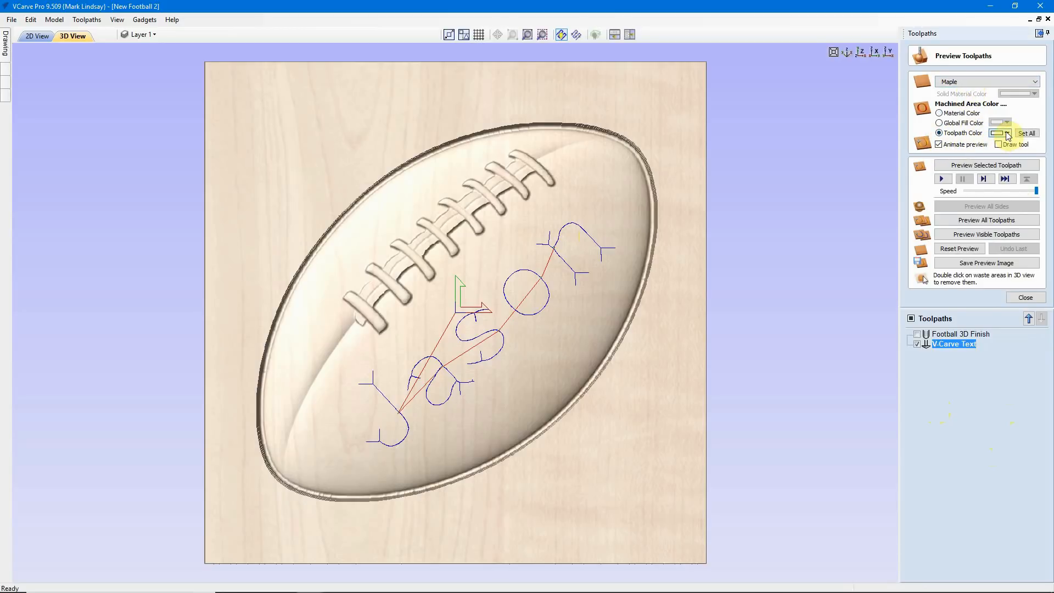
left_click(1006, 134)
left_click(978, 162)
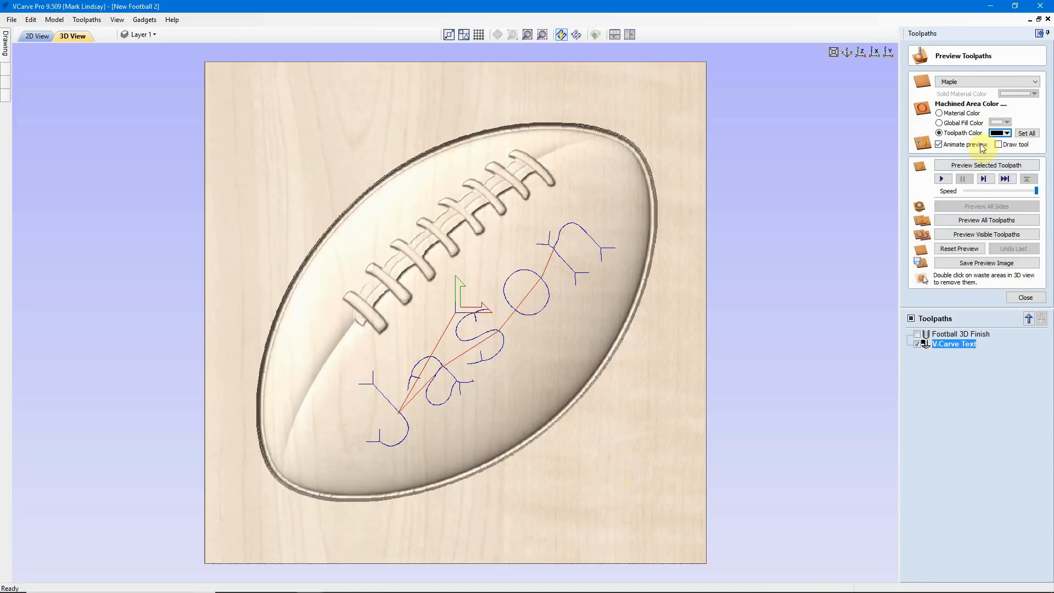
left_click(973, 166)
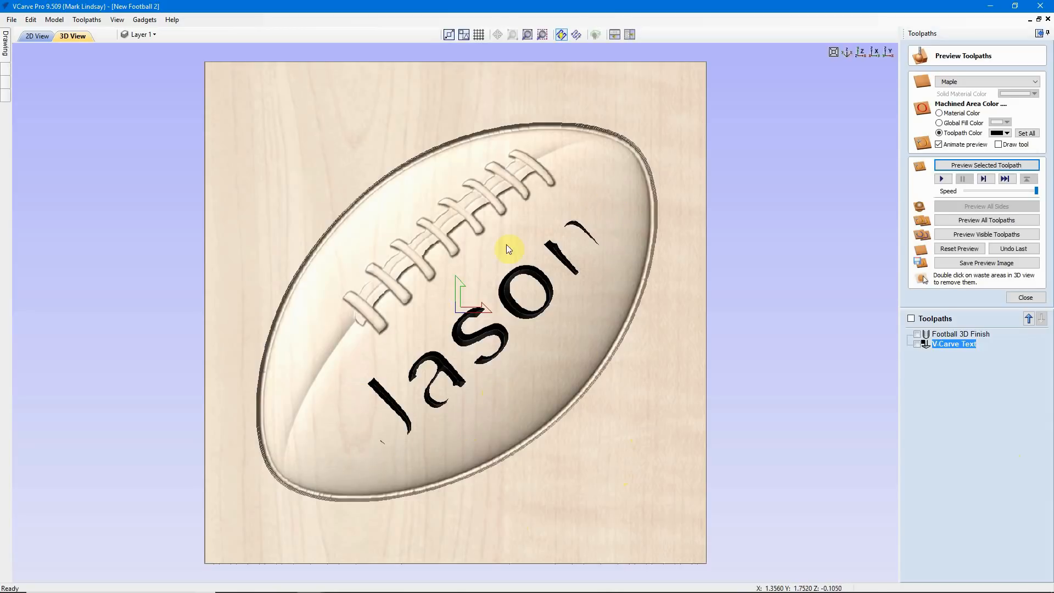
Examine the previewed lettering from an angle and from above, and undo that preview
left_click_drag(637, 471, 528, 355)
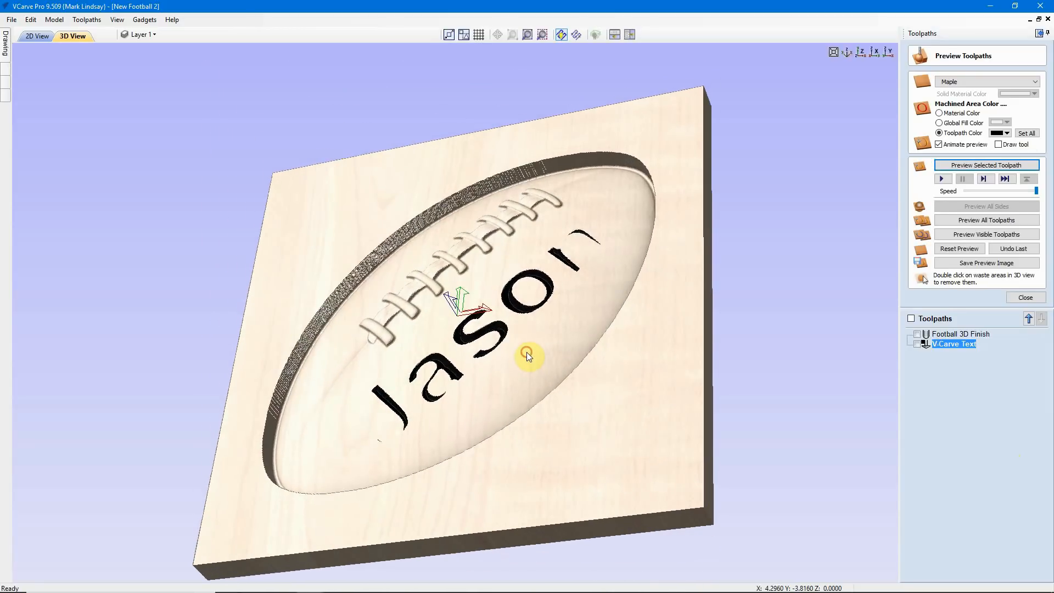
scroll(414, 434, "up", 2)
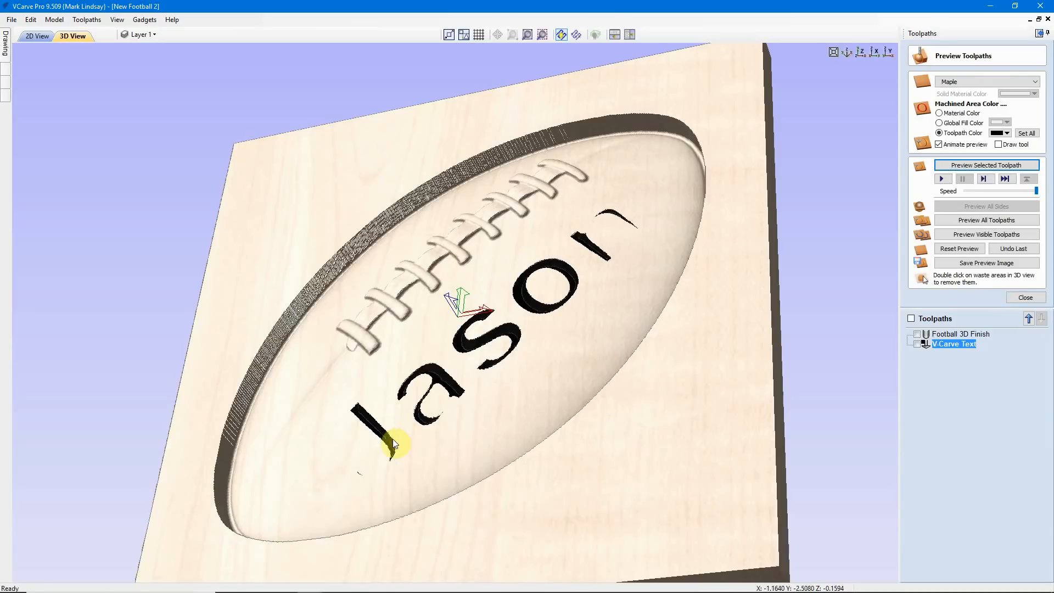
left_click_drag(578, 325, 687, 428)
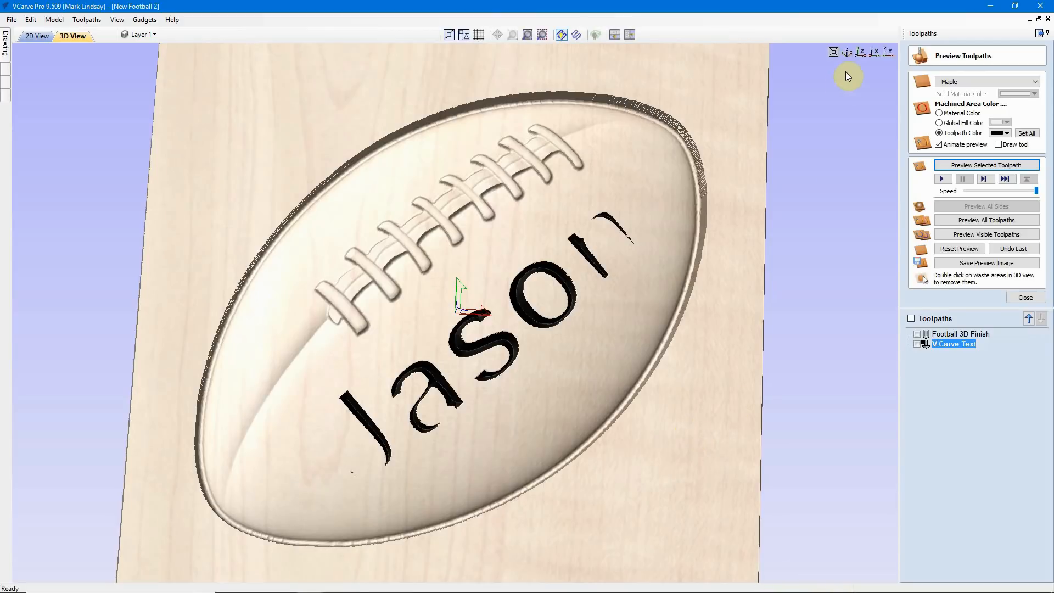
left_click(862, 54)
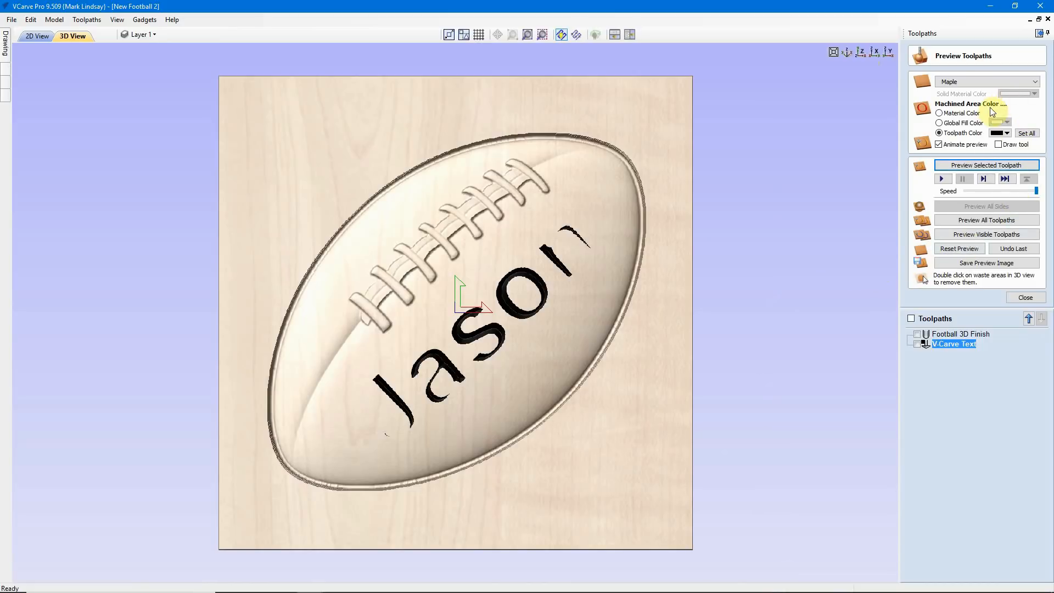
left_click(1016, 249)
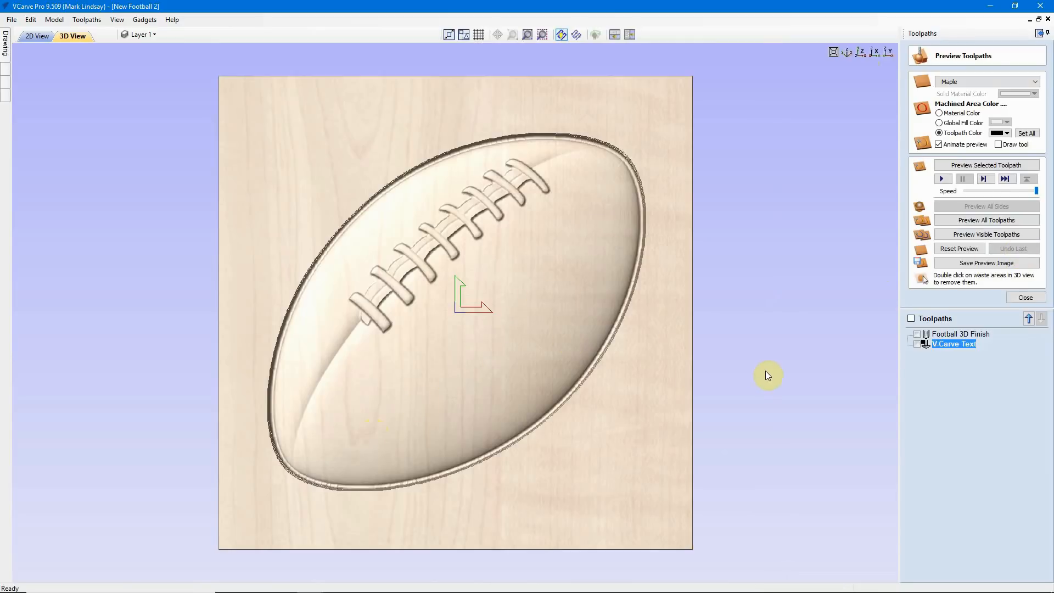
Edit the V-Carve Text toolpath to project onto the 3D model and recalculate it
mouse_move(967, 345)
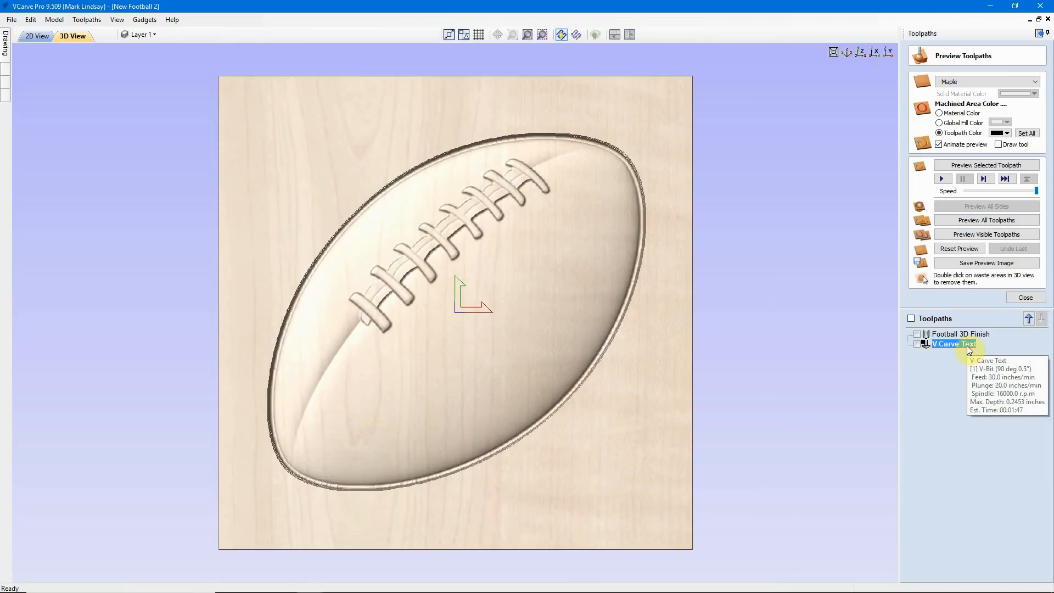
double_click(967, 345)
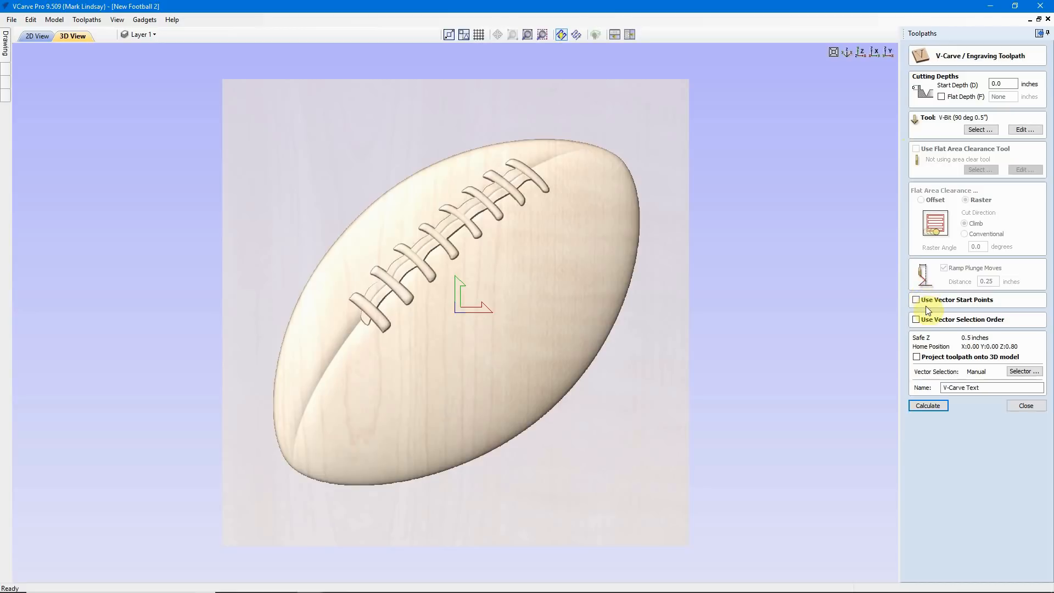
left_click(917, 357)
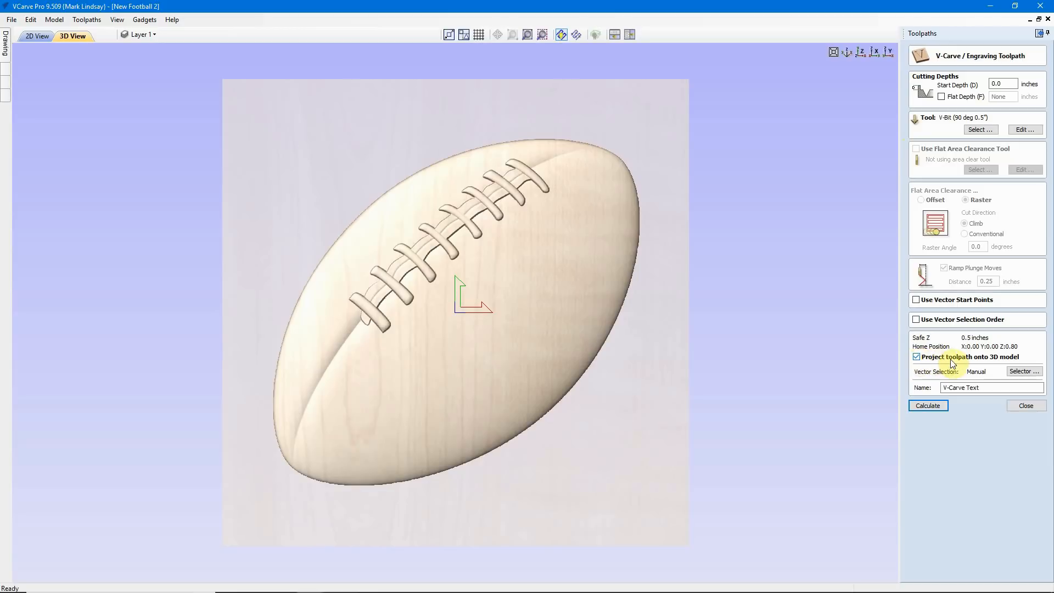
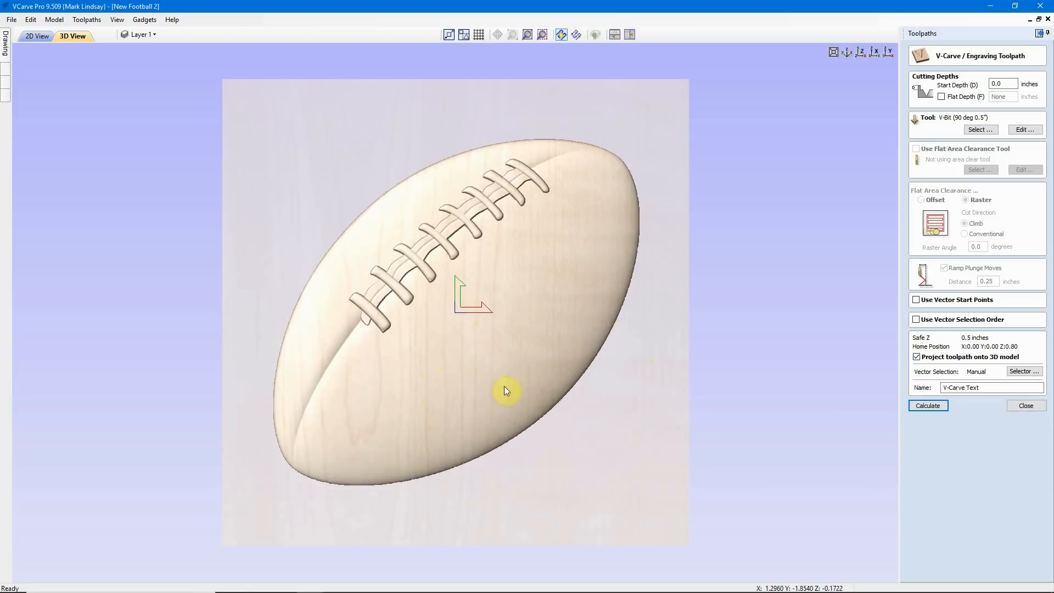
left_click(917, 358)
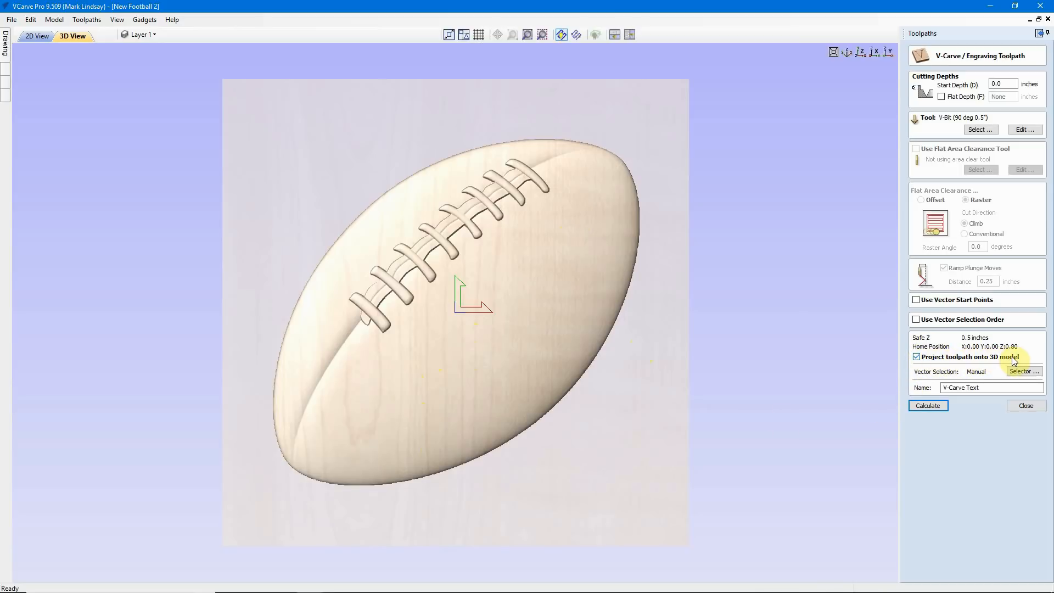
left_click(928, 406)
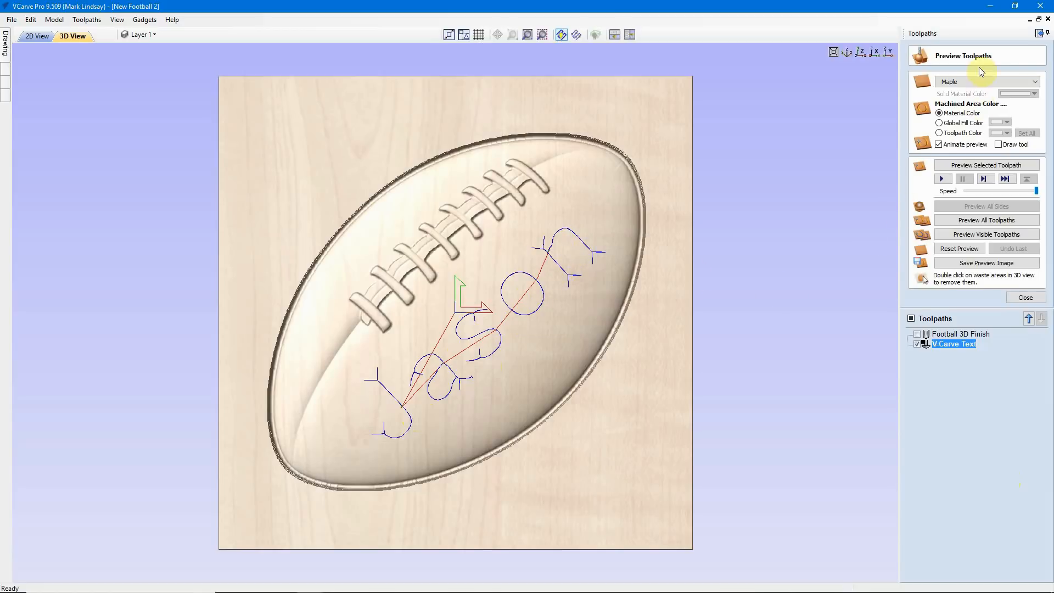
Colour the projected V-Carve Text toolpath black and preview its cut on the football
left_click(940, 133)
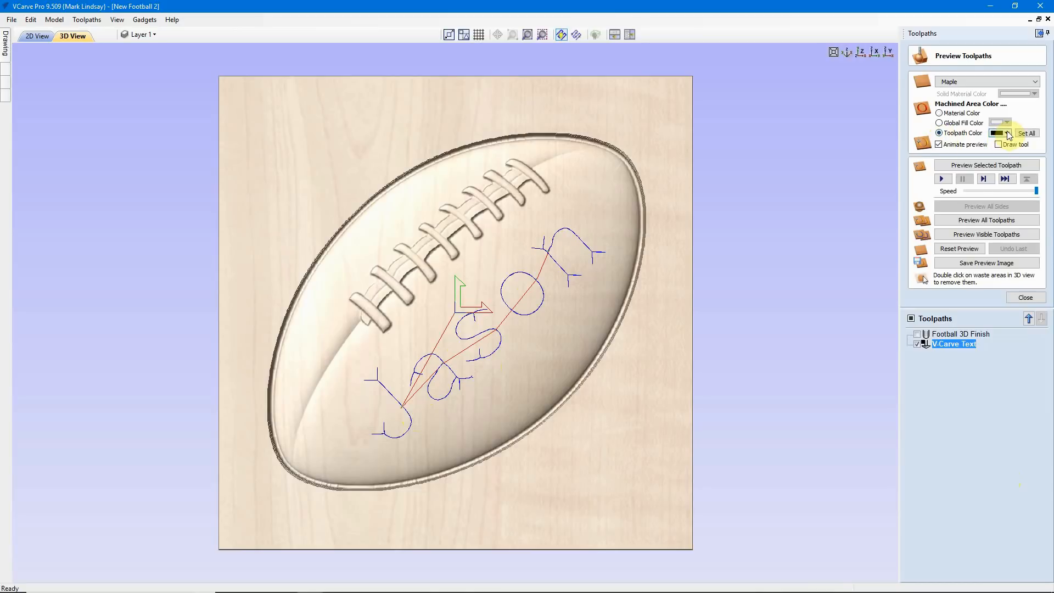
left_click(1007, 133)
left_click(976, 162)
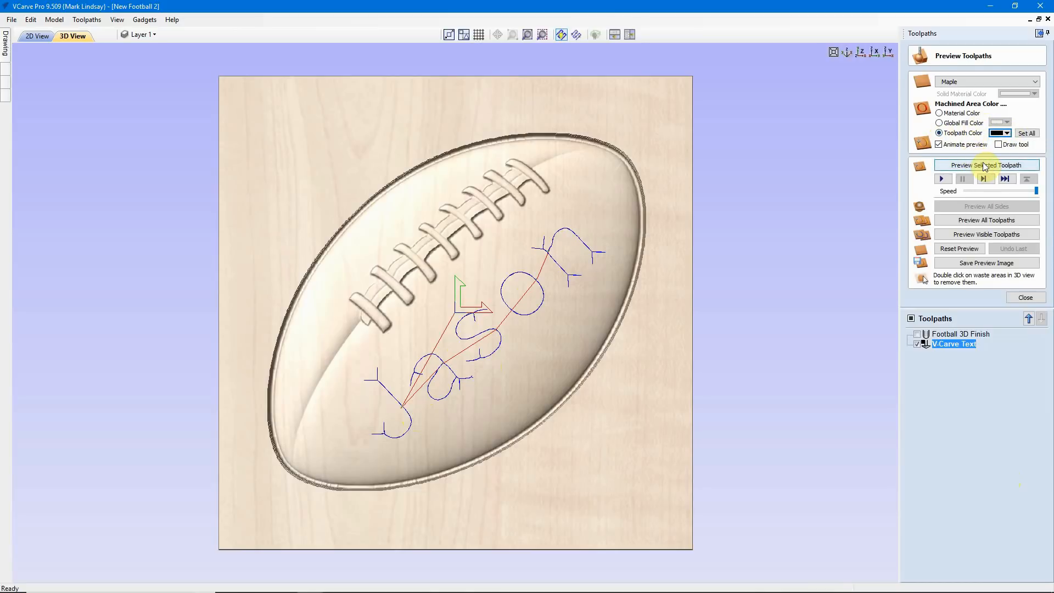
left_click(983, 166)
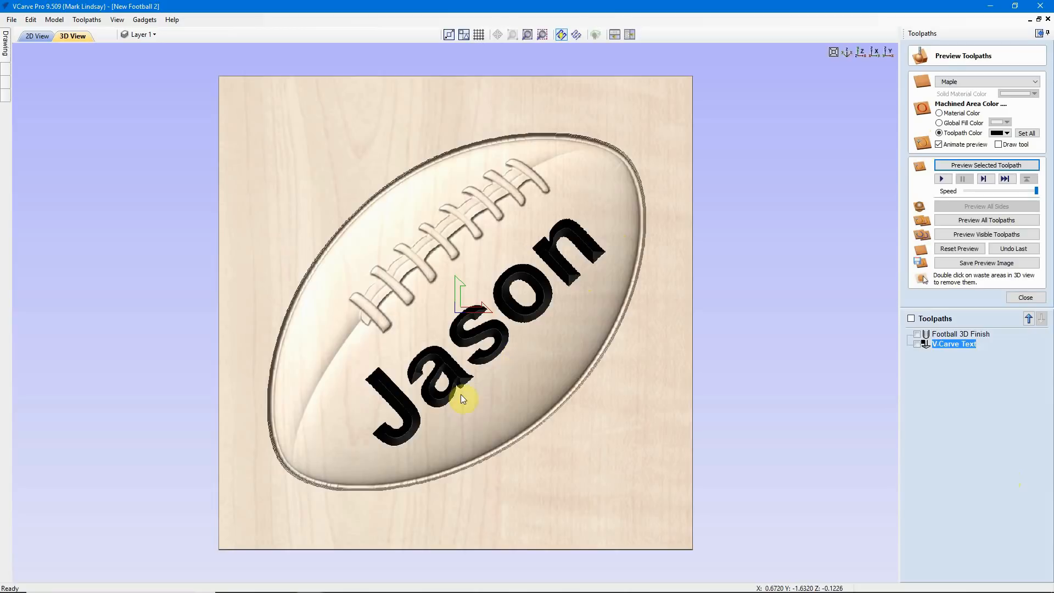
Inspect the carved lettering across the football's curved surface up close and from above, and close the preview
left_click_drag(516, 410, 430, 261)
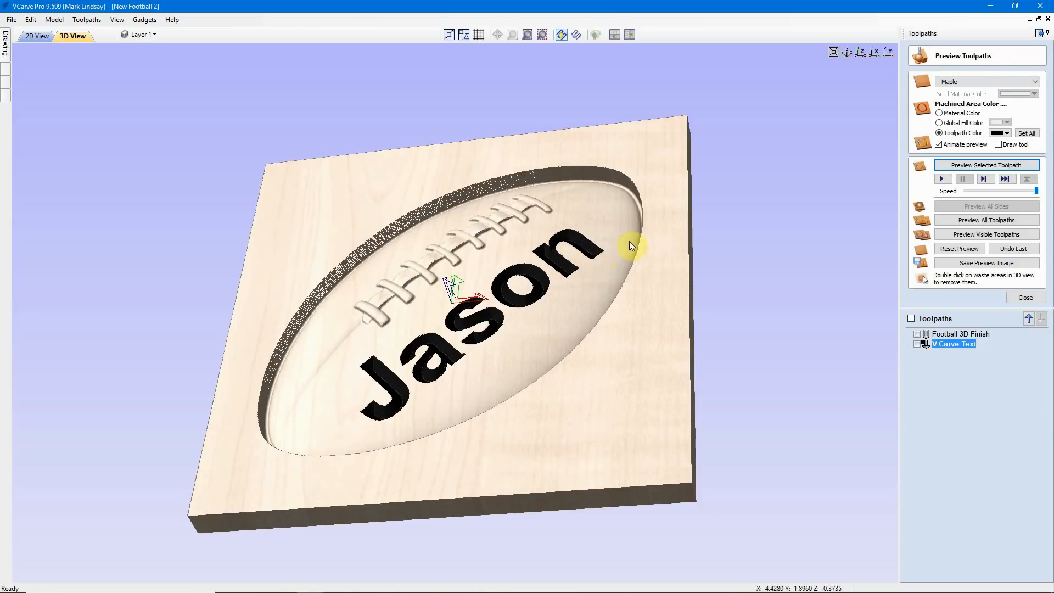
left_click_drag(478, 376, 466, 313)
scroll(485, 315, "up", 5)
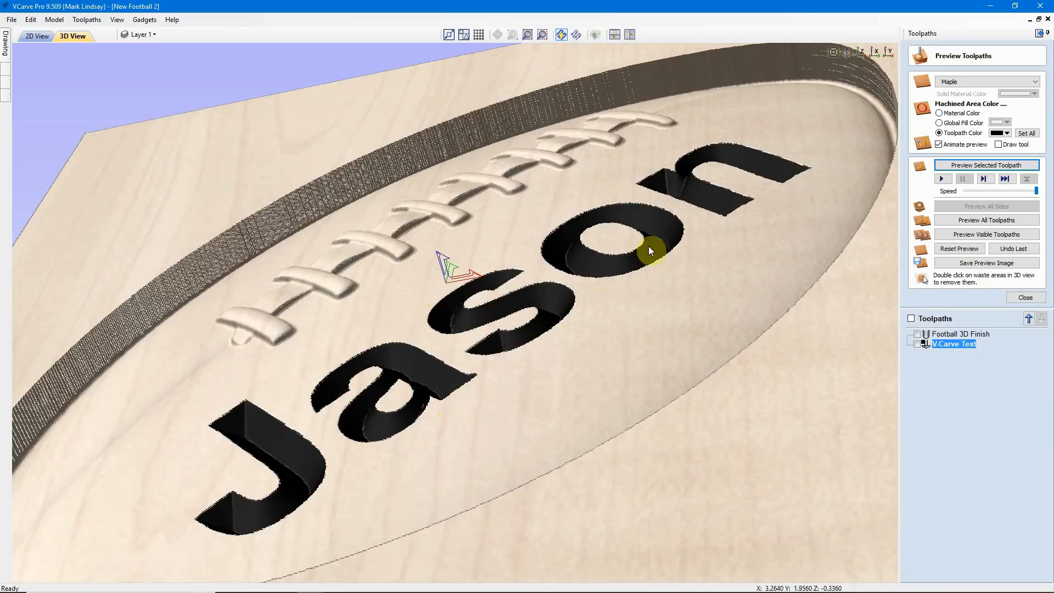
scroll(610, 271, "down", 4)
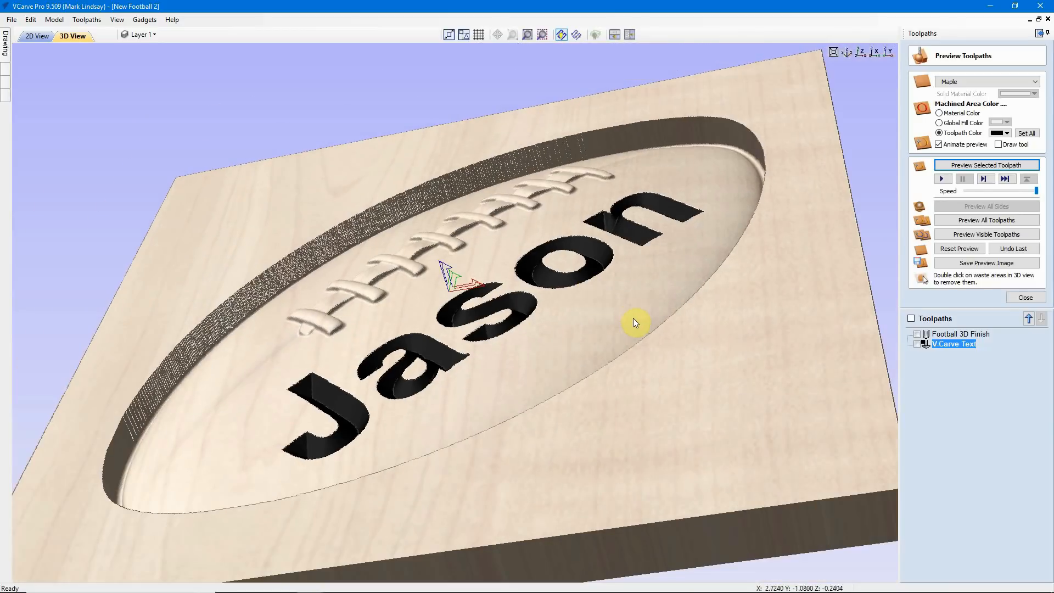
left_click(860, 52)
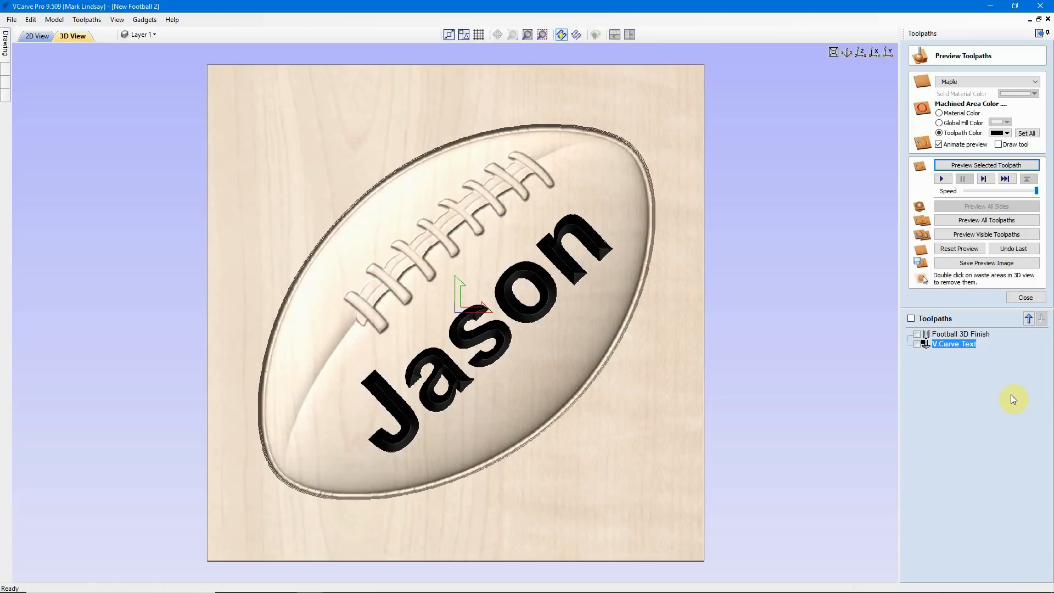
left_click(1025, 296)
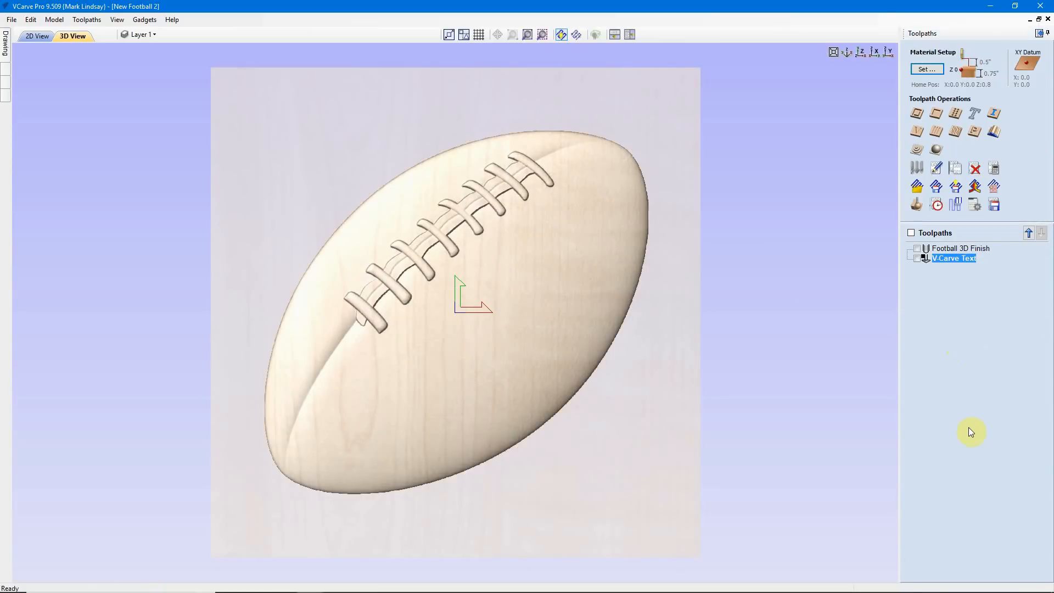
Start a 2D profile toolpath on the football's outer outline, using the 0.25 inch End Mill
left_click(33, 36)
left_click(330, 141)
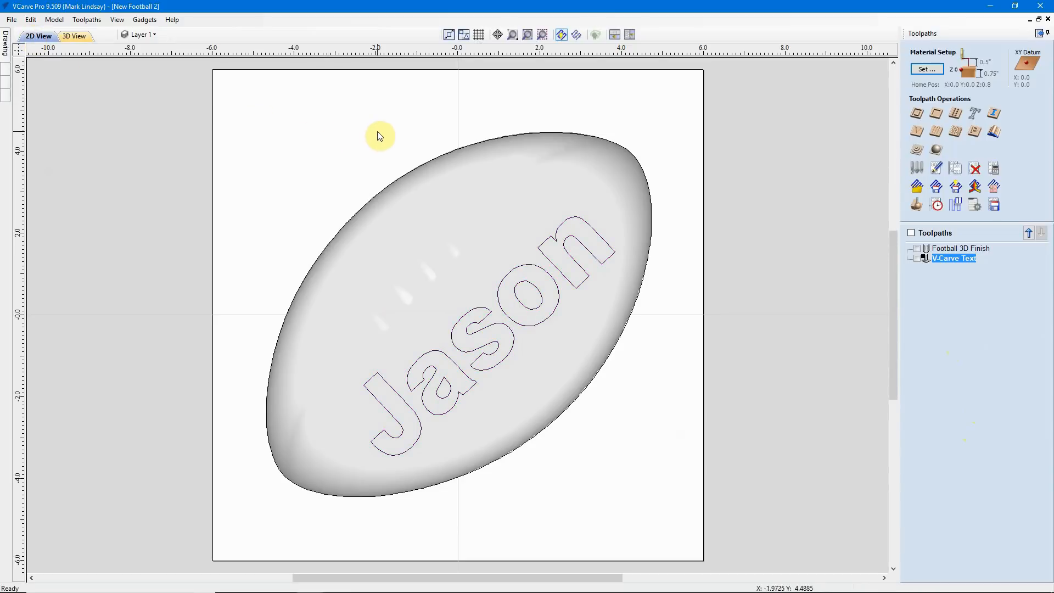
left_click(470, 146)
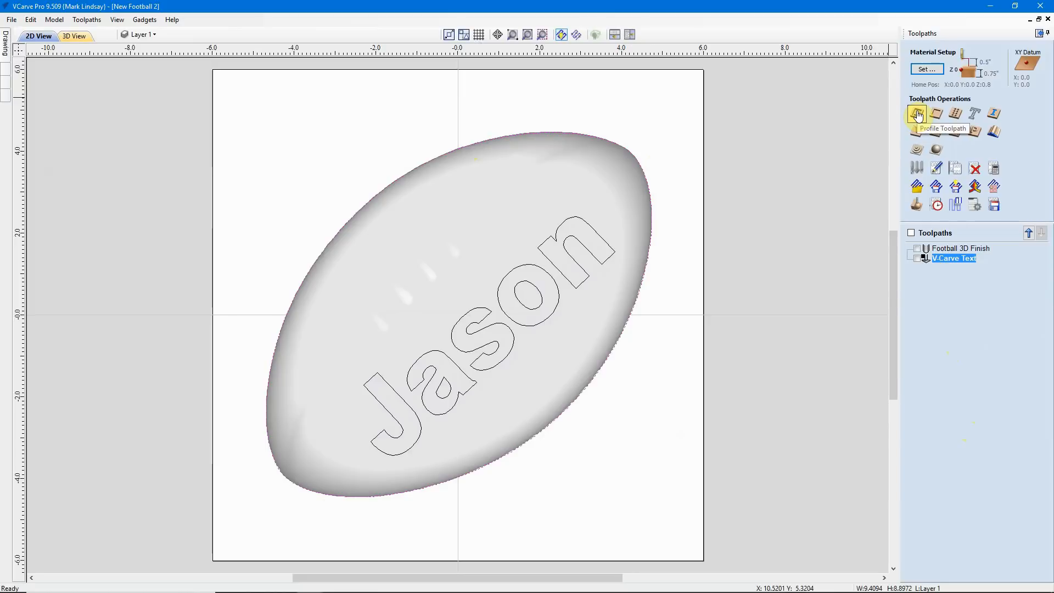
left_click(918, 116)
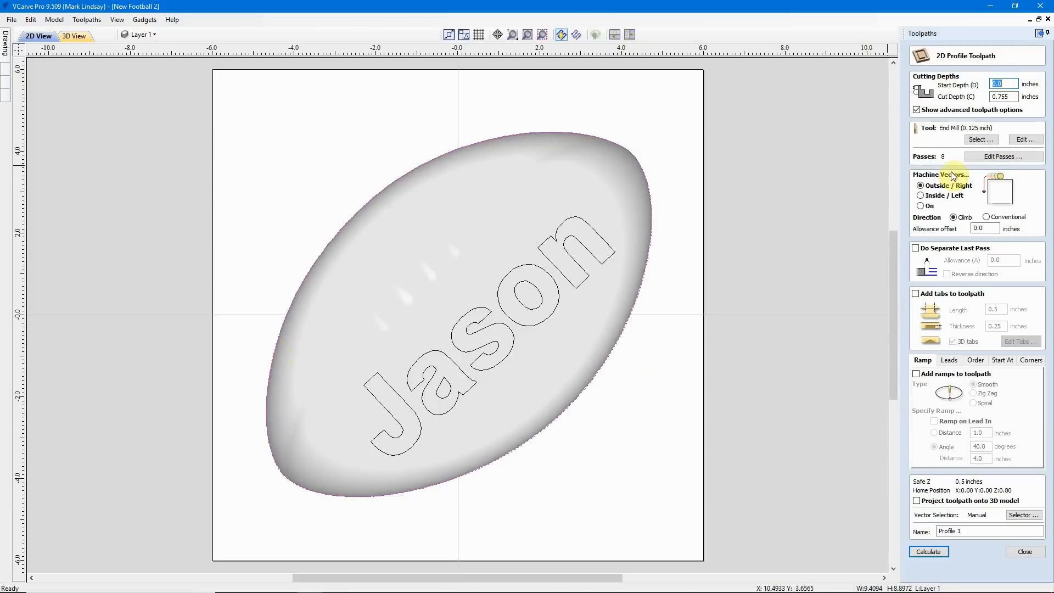
left_click(982, 141)
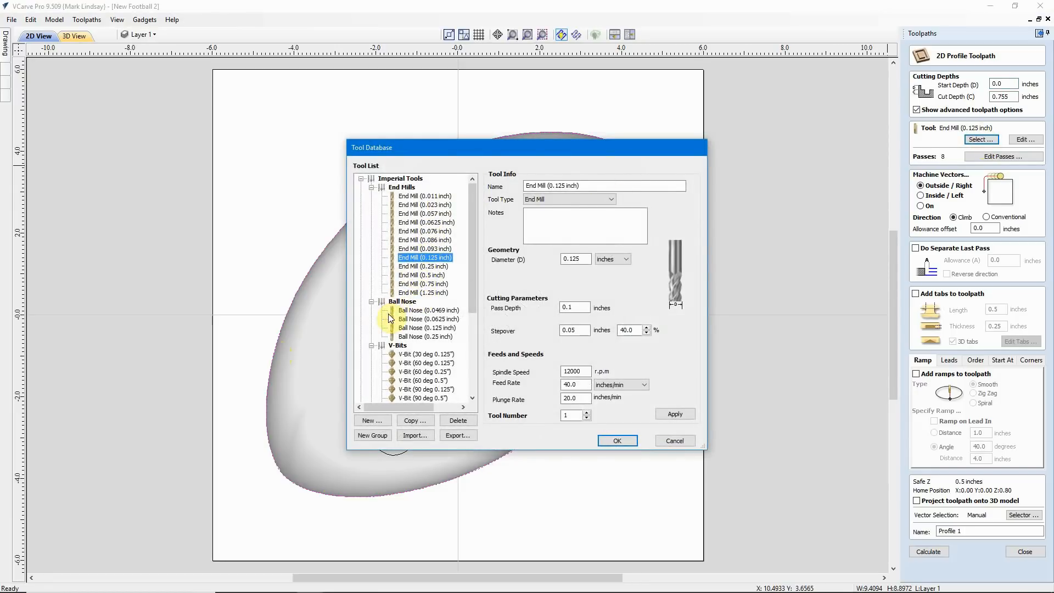
double_click(439, 266)
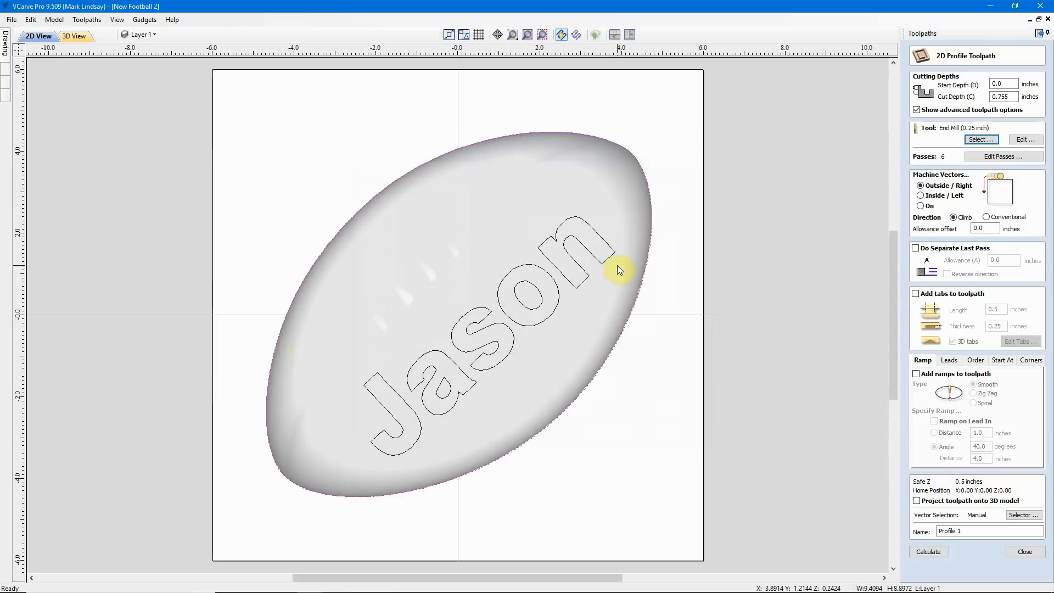
Set the profile cut depth to the material thickness plus 0.005 inch, 0.755 inch in total
double_click(1013, 97)
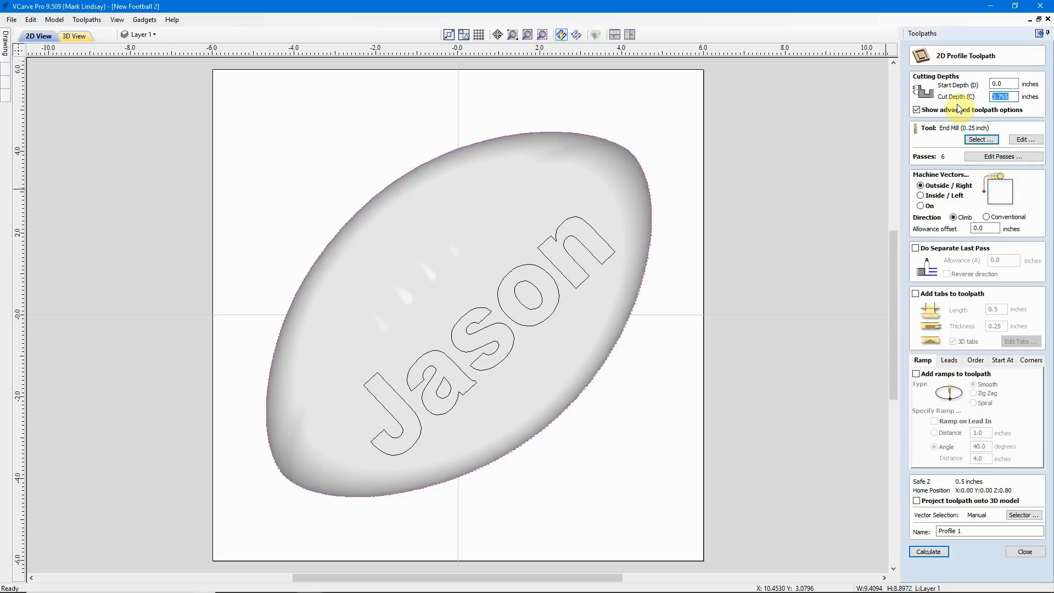
type("z")
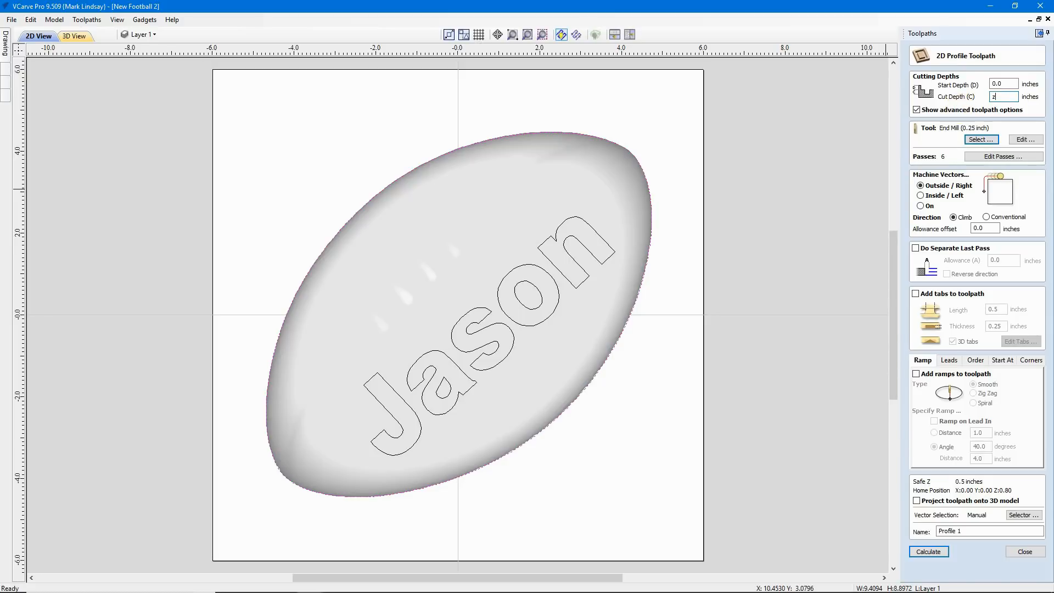
type("+.00")
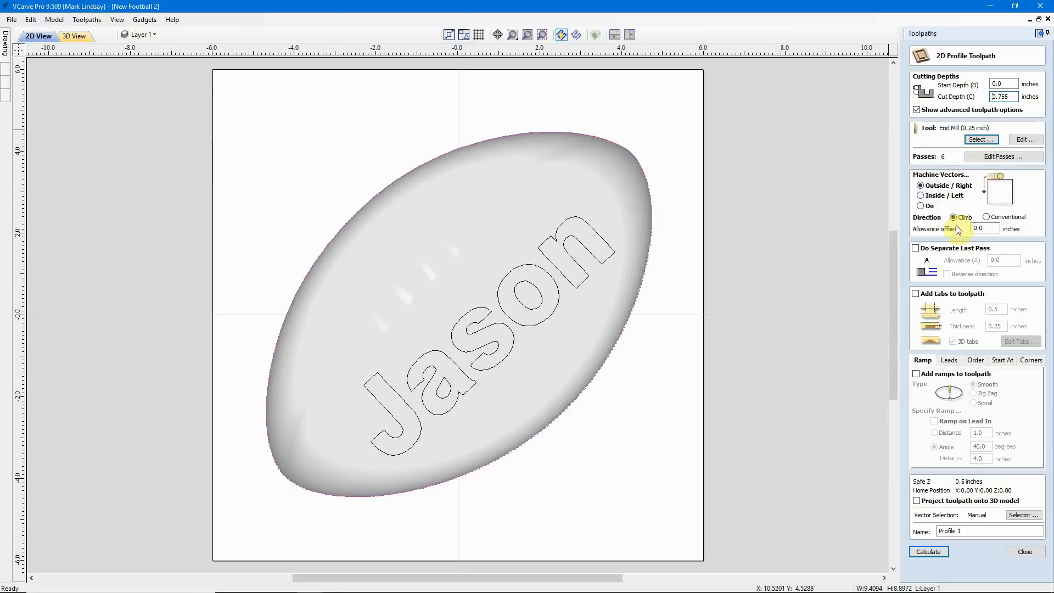
Enable a separate last pass with a 0.01 inch allowance and add smooth ramps with a 1.0 inch distance
left_click(916, 248)
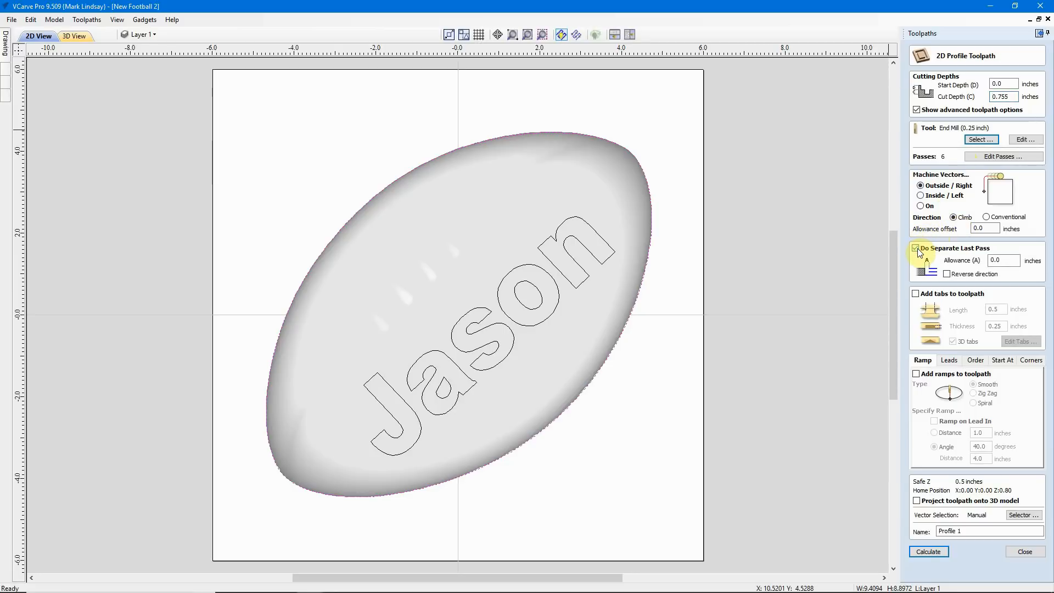
left_click(1006, 260)
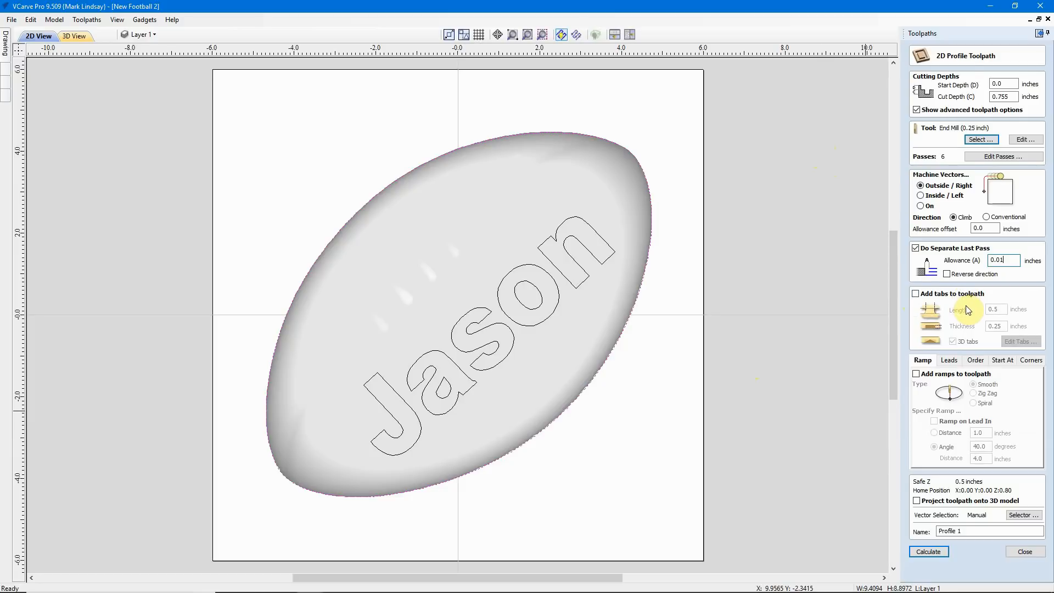
left_click(916, 374)
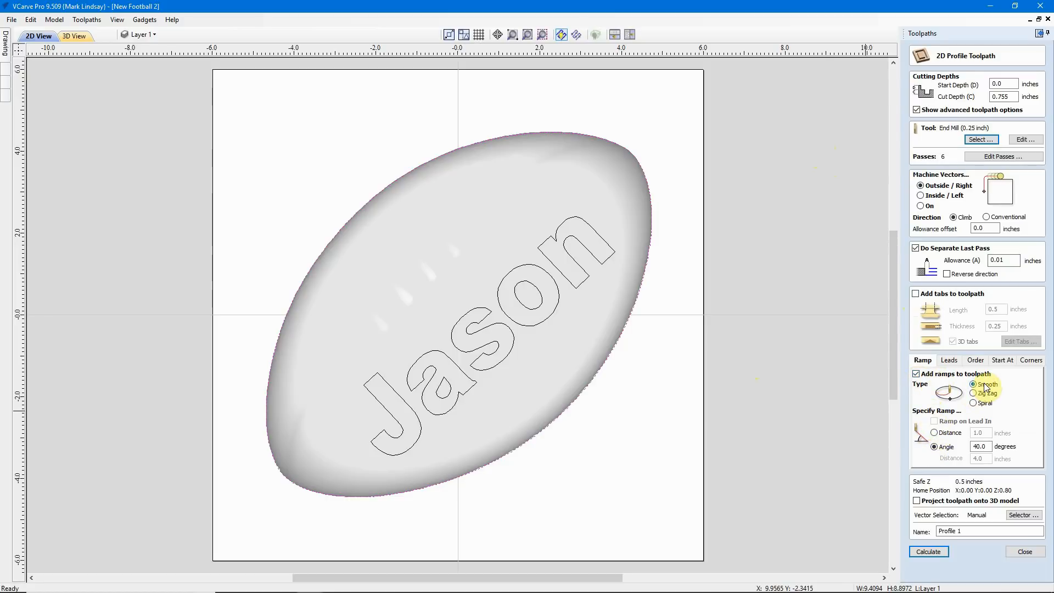
left_click(934, 434)
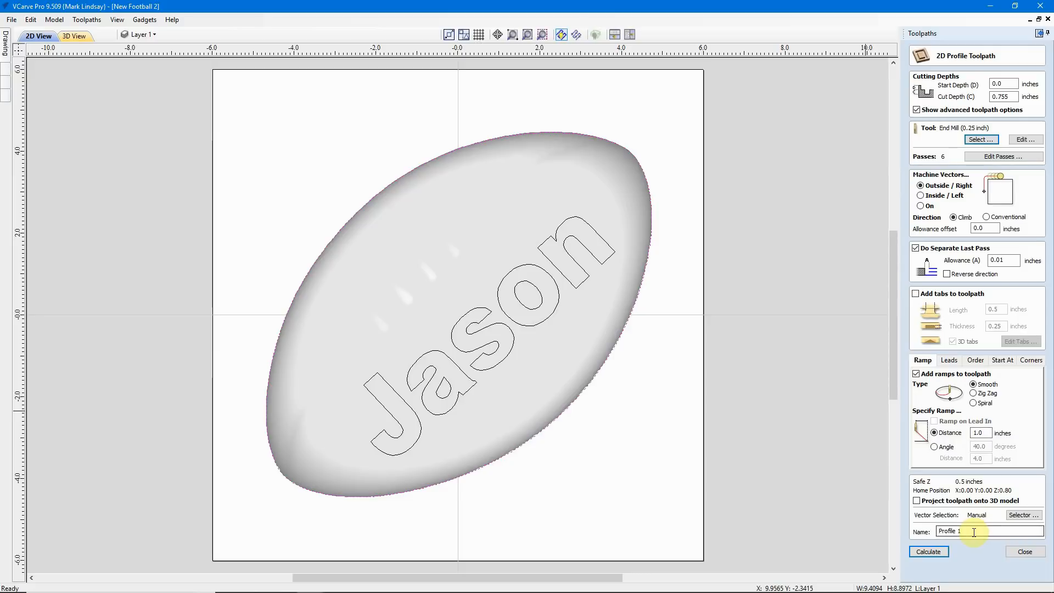
Name the toolpath Profile Cutout and calculate it, accepting the cut through the material
double_click(981, 528)
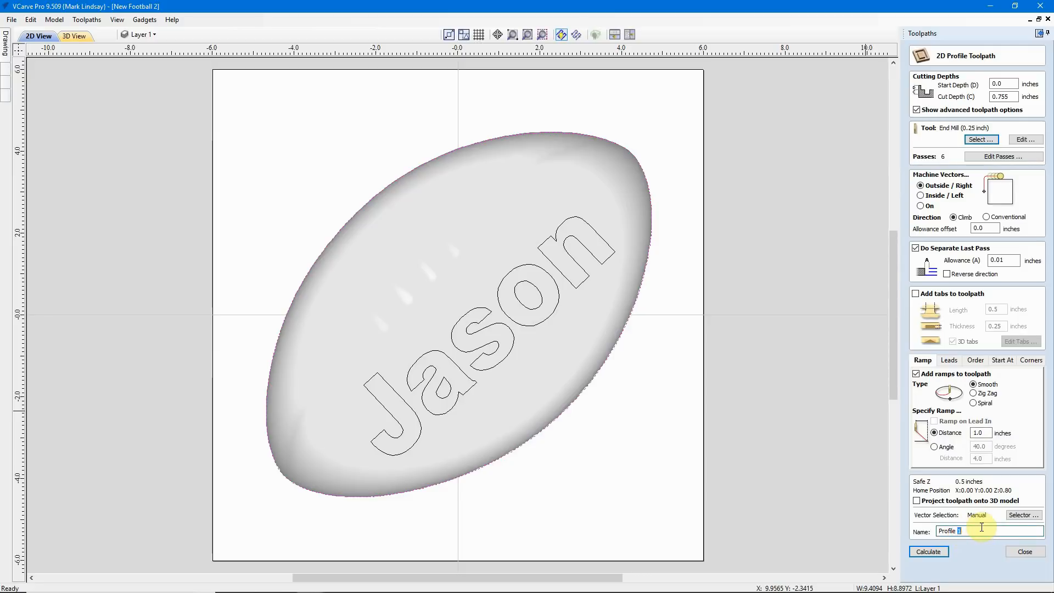
type("Cutout")
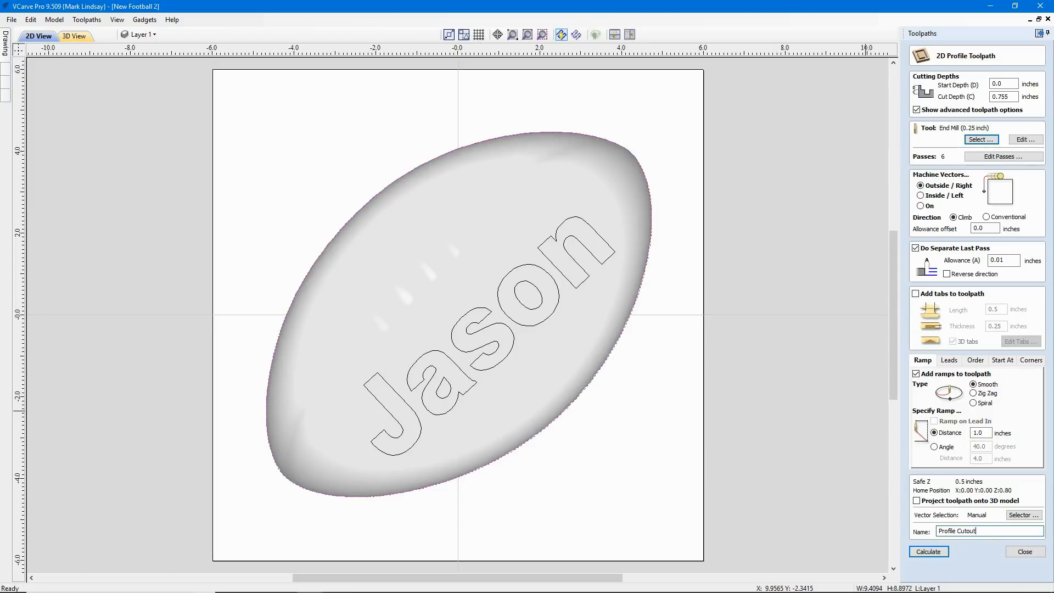
left_click(928, 551)
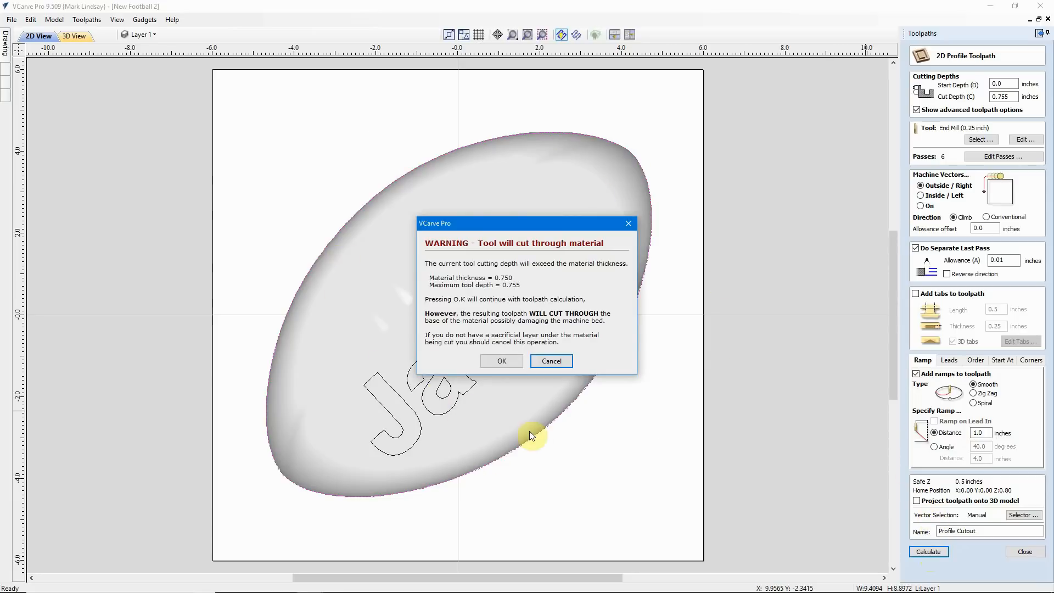
left_click(506, 364)
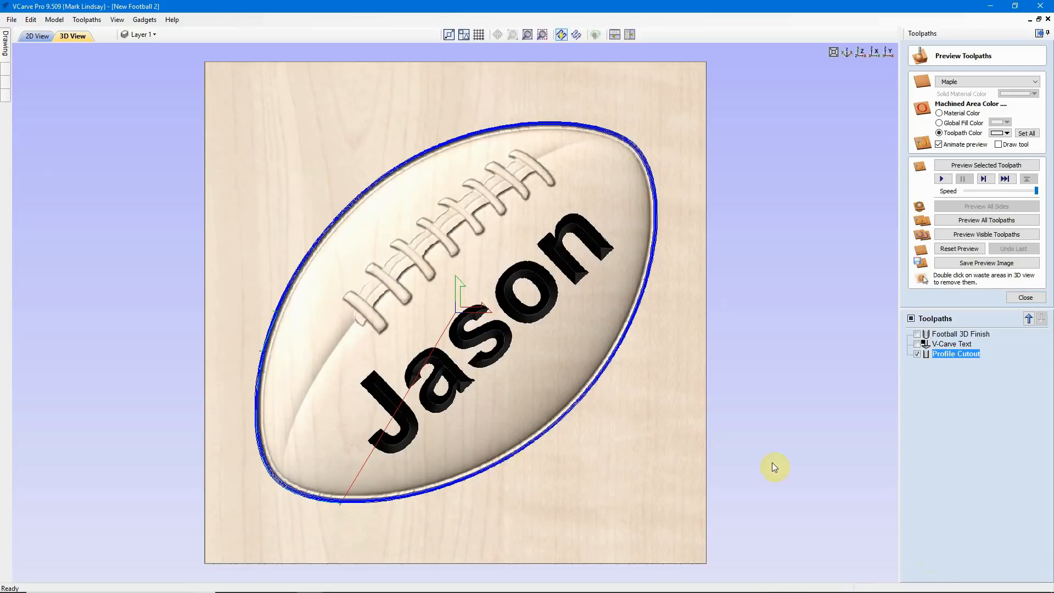
Preview the Profile Cutout toolpath and remove the surrounding waste material to inspect the finished football
left_click(996, 166)
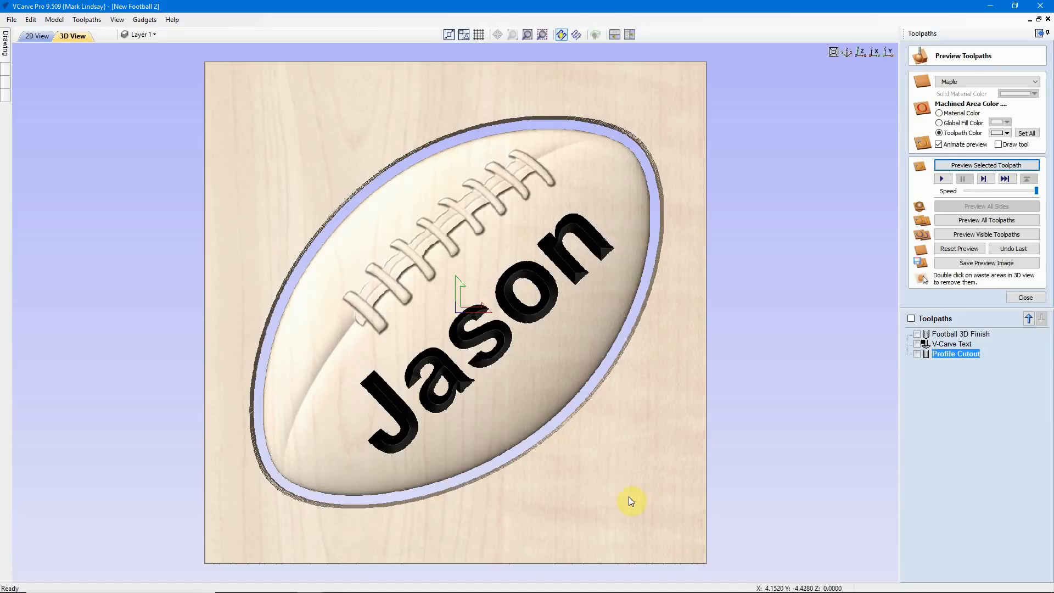
double_click(641, 448)
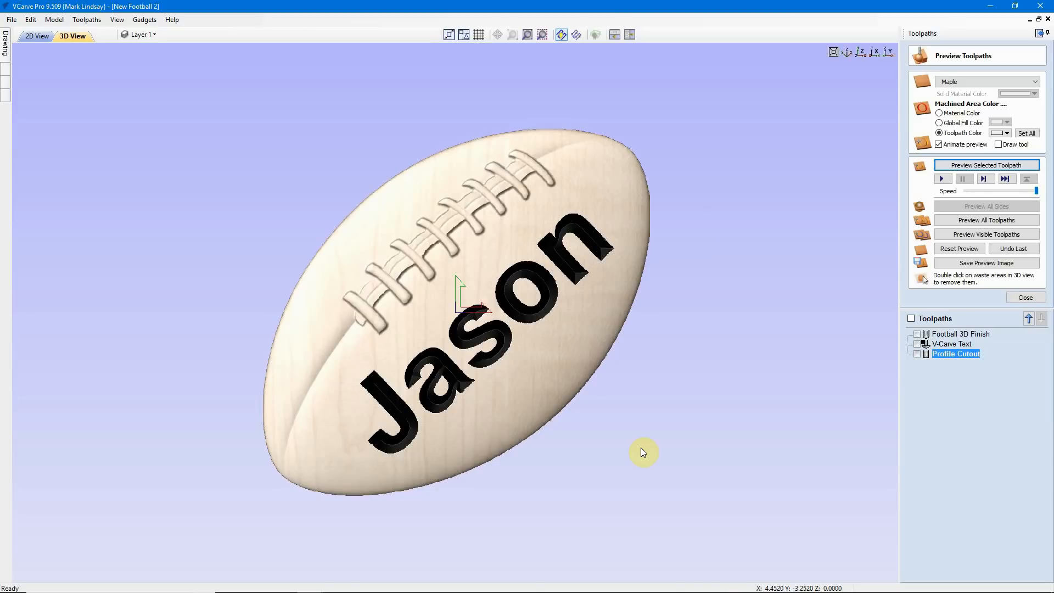
left_click_drag(505, 485, 463, 294)
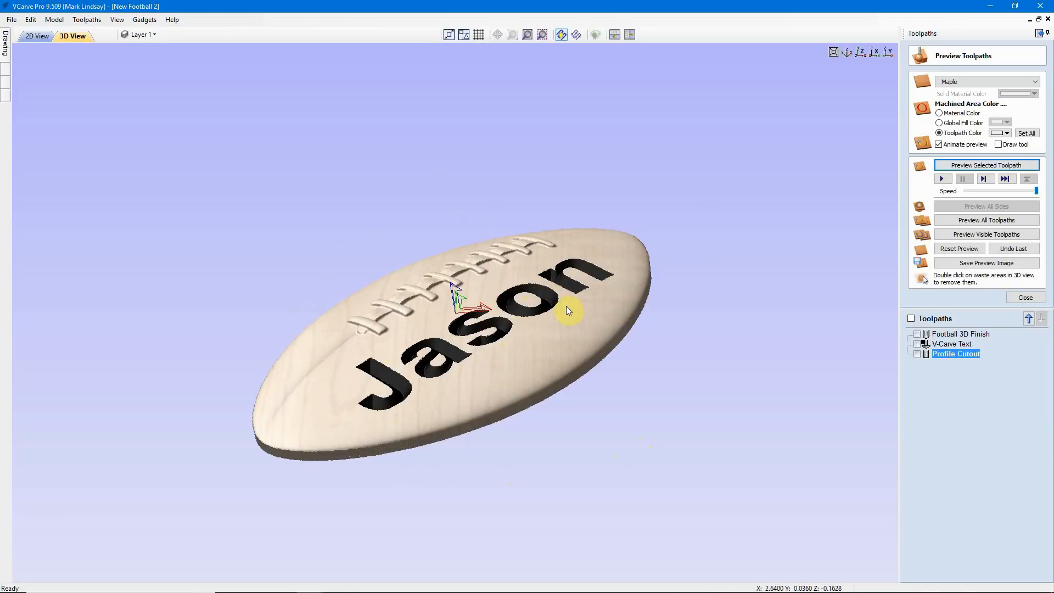
left_click_drag(601, 246, 635, 334)
left_click_drag(466, 290, 489, 413)
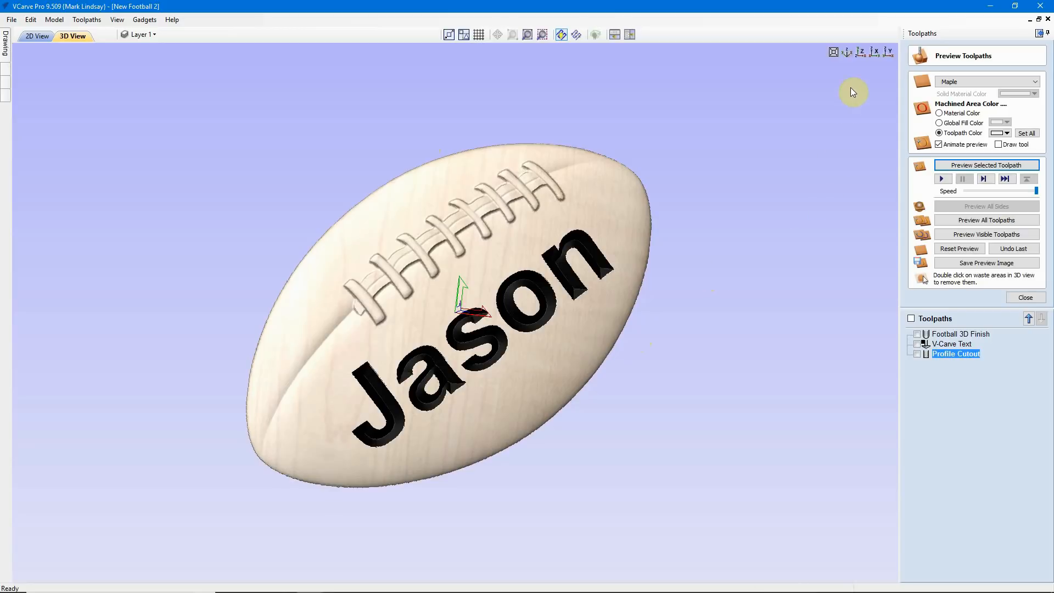
left_click(860, 53)
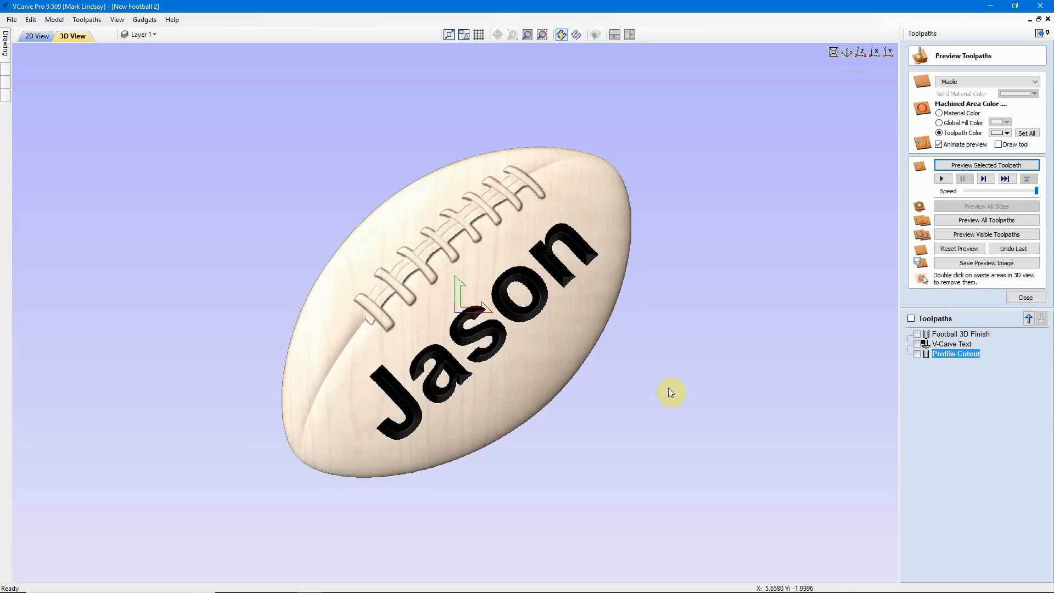
Review the V-Carve Text toolpath's settings without changing them and return to the toolpath preview
double_click(951, 345)
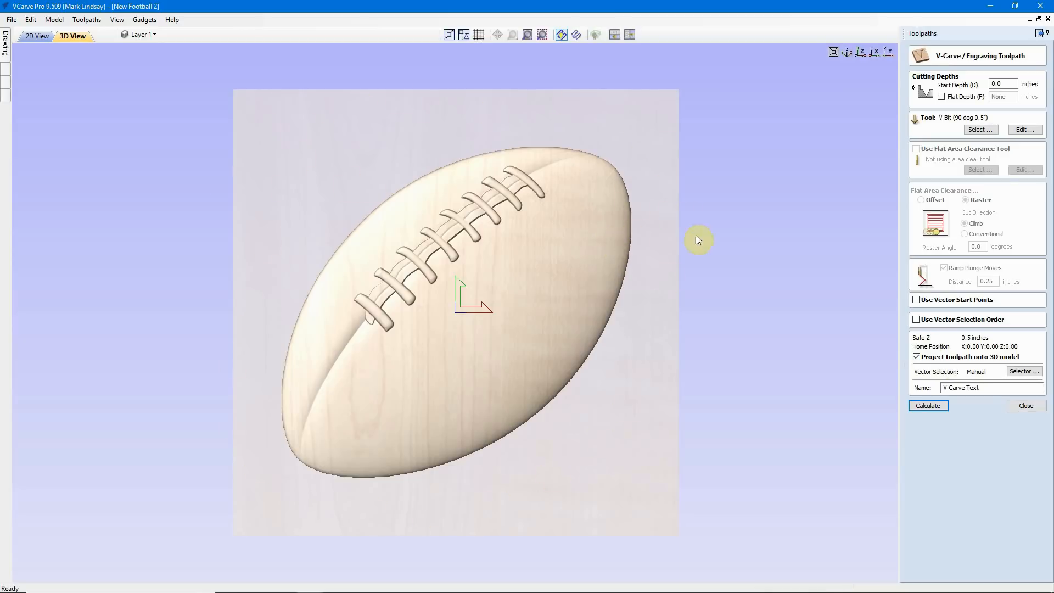
left_click(1026, 406)
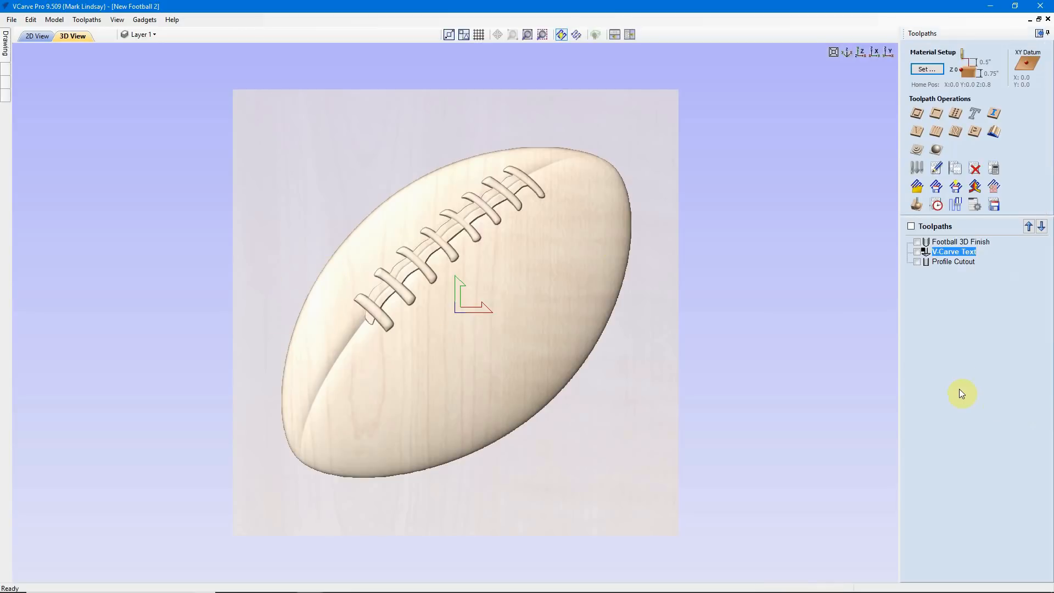
left_click(917, 204)
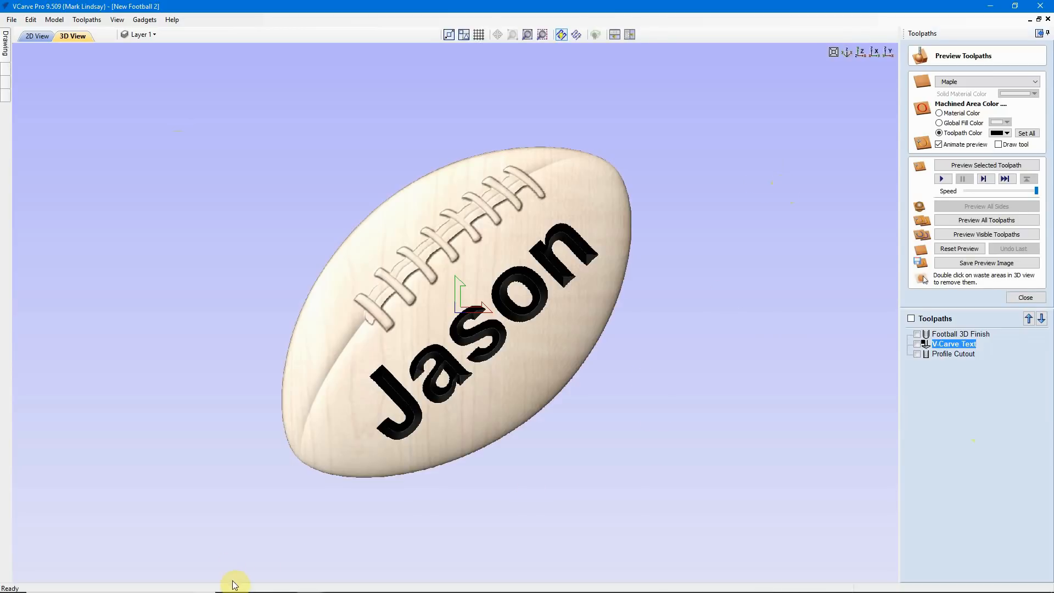
Switch to Chrome and view the hobby CNC blog, Harneal Media and Makers Media Network home pages
mouse_move(284, 581)
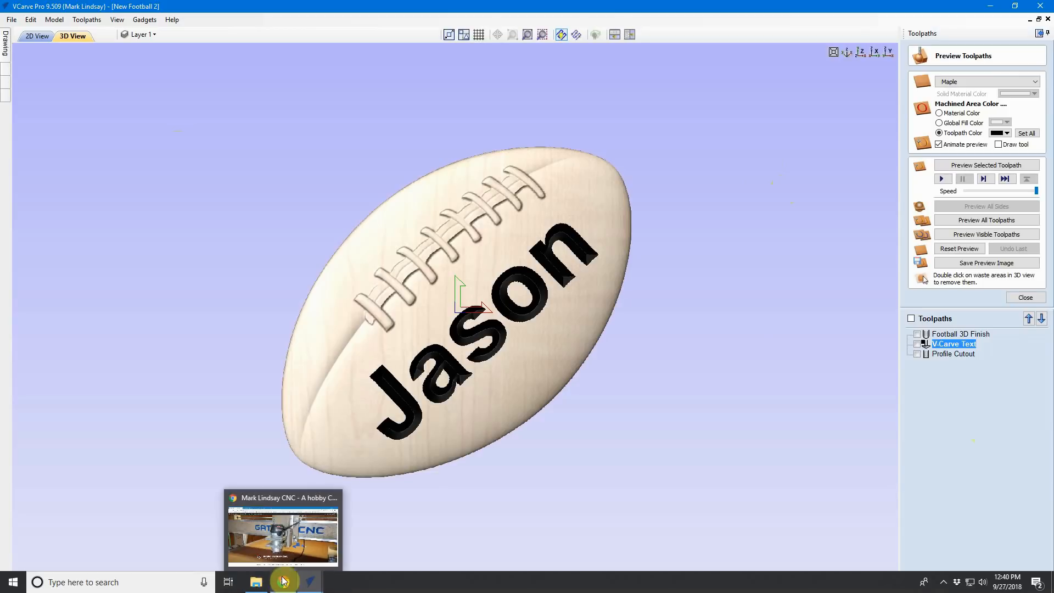
left_click(277, 505)
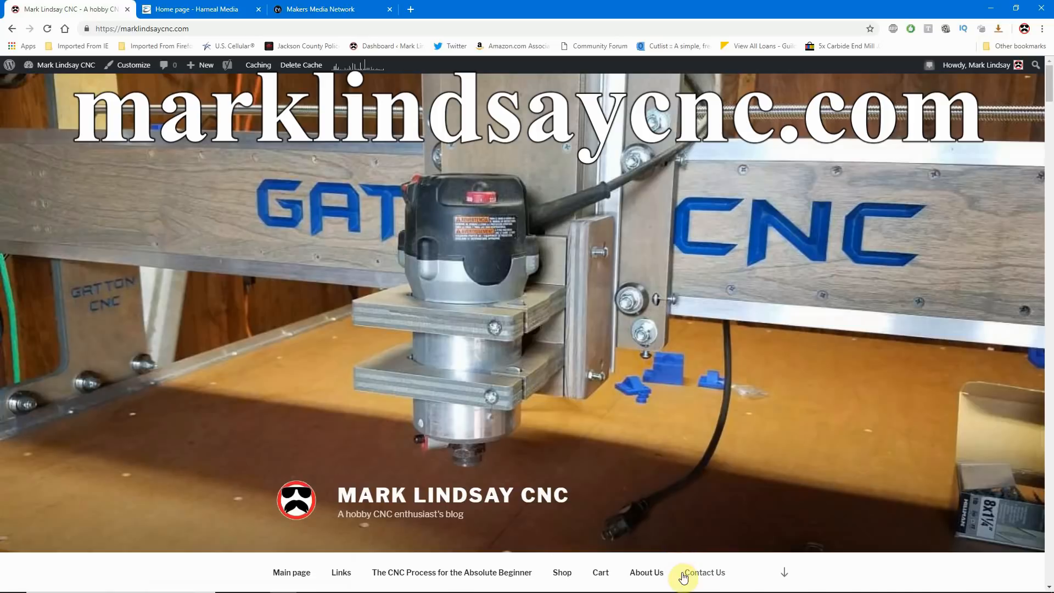
scroll(748, 407, "down", 1)
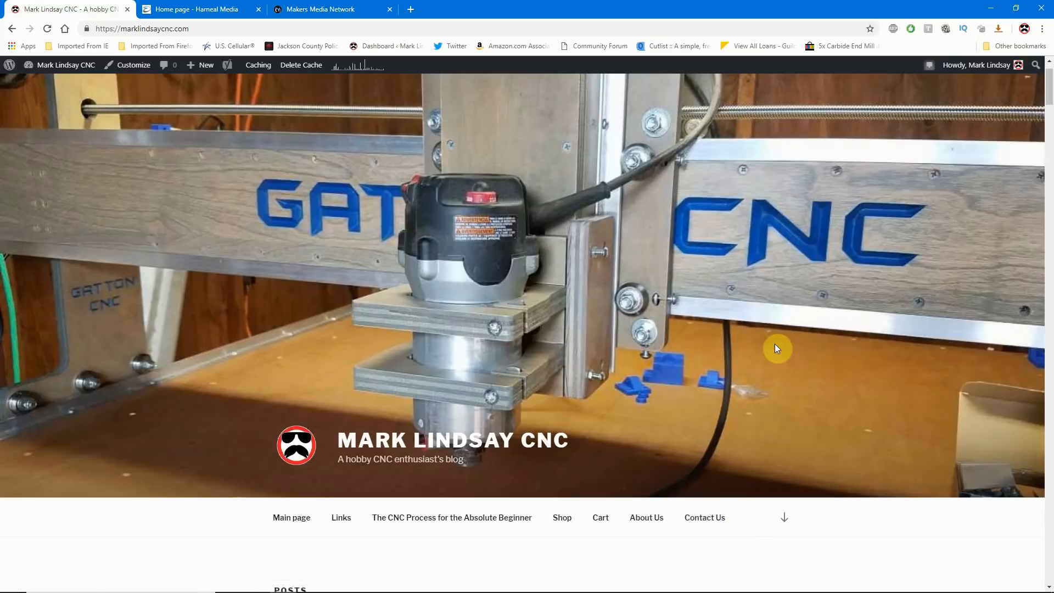
left_click(200, 9)
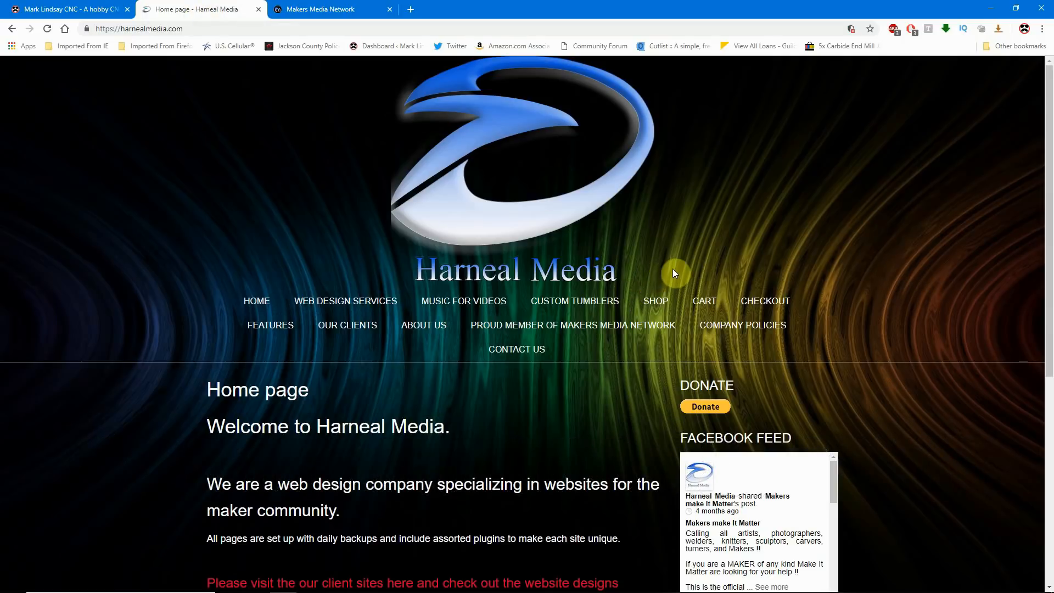
left_click(332, 13)
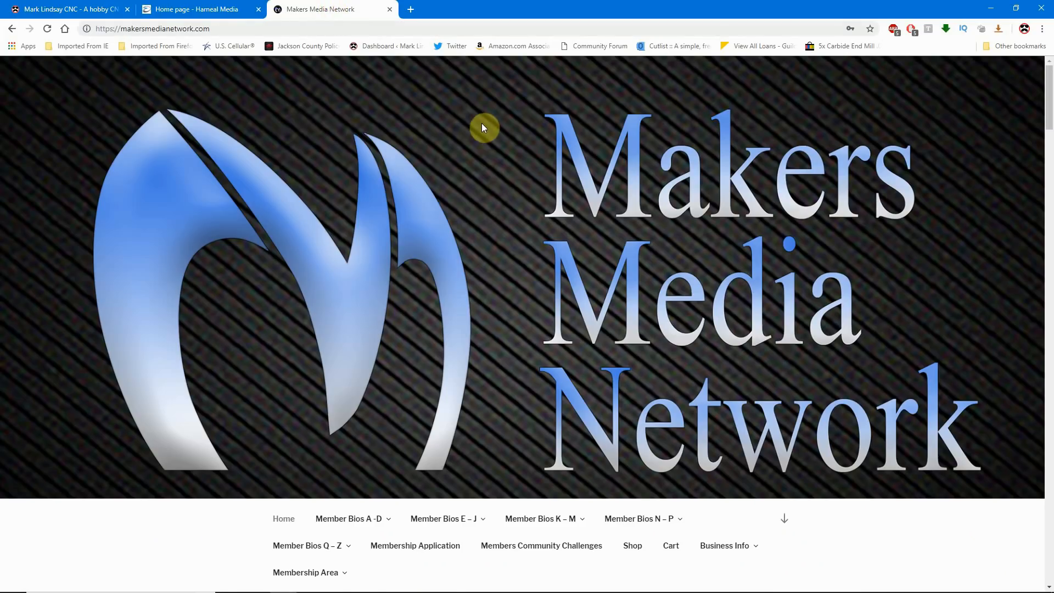